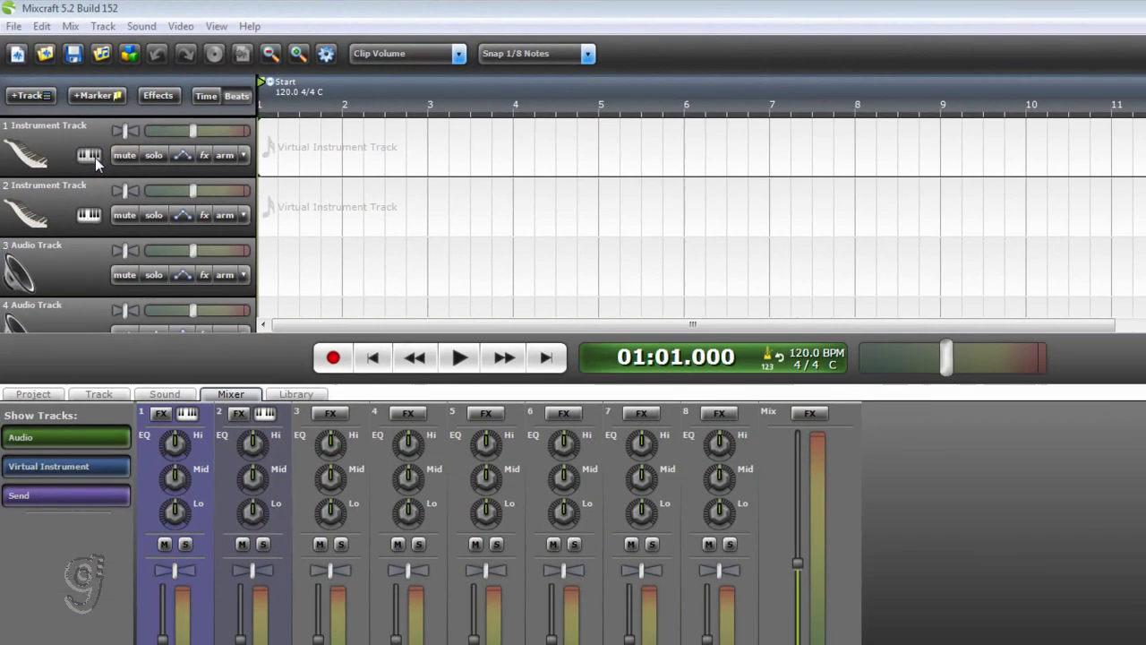
- Set track 1's instrument to the Drums > KIT- 808-909 Kit preset
click(90, 155)
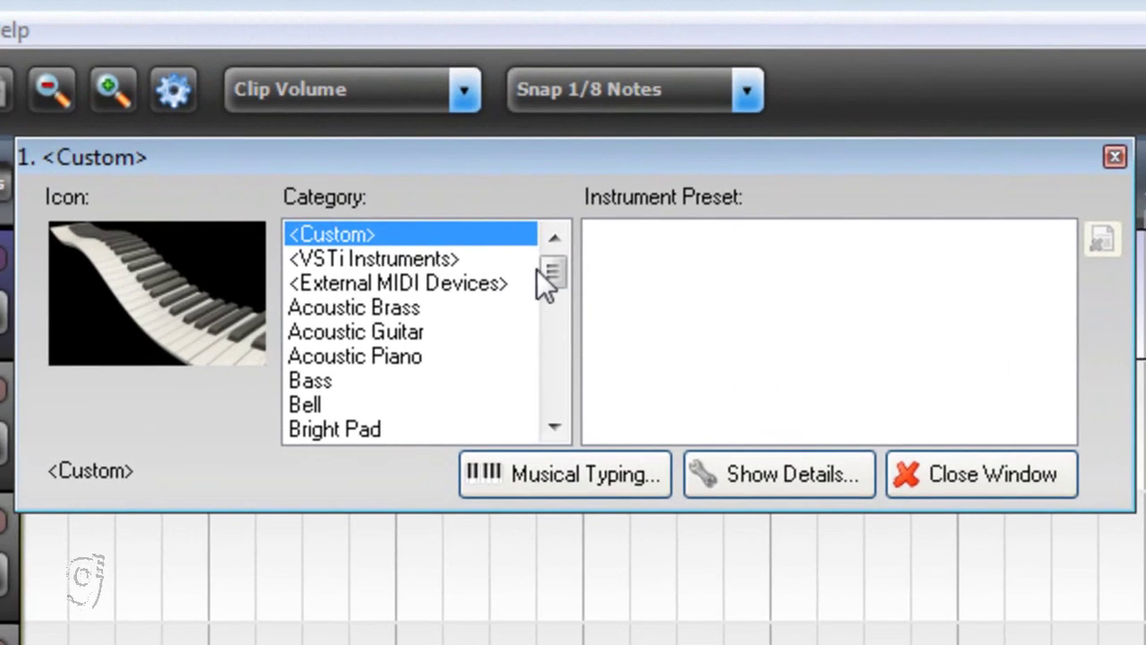
drag(550, 268, 548, 298)
drag(452, 165, 415, 192)
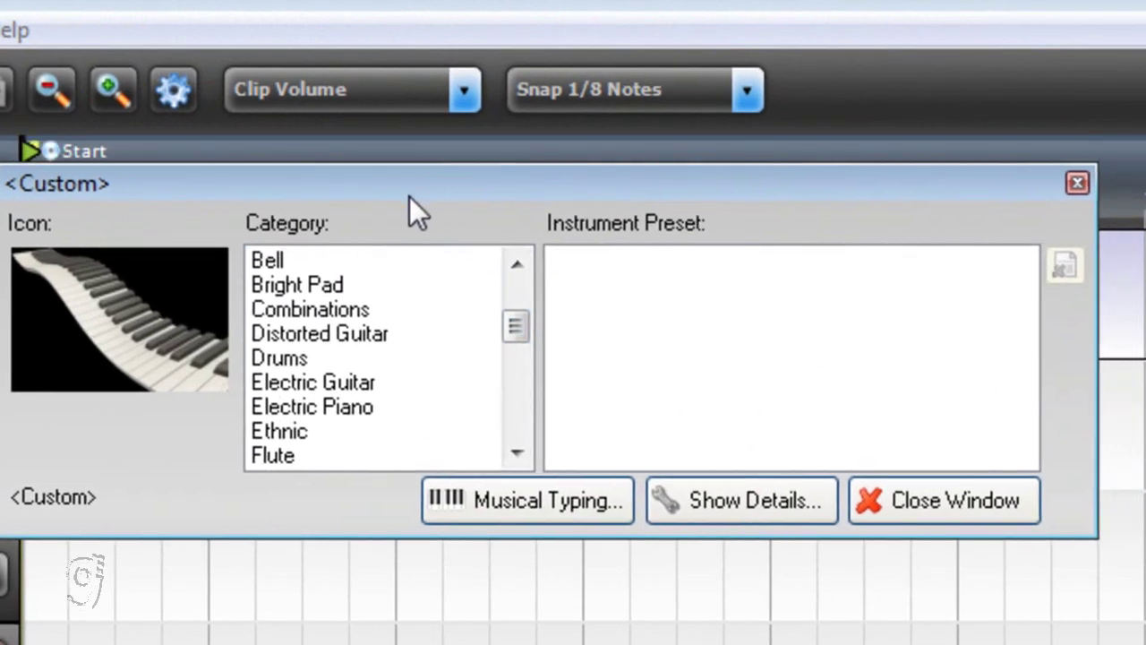
click(297, 356)
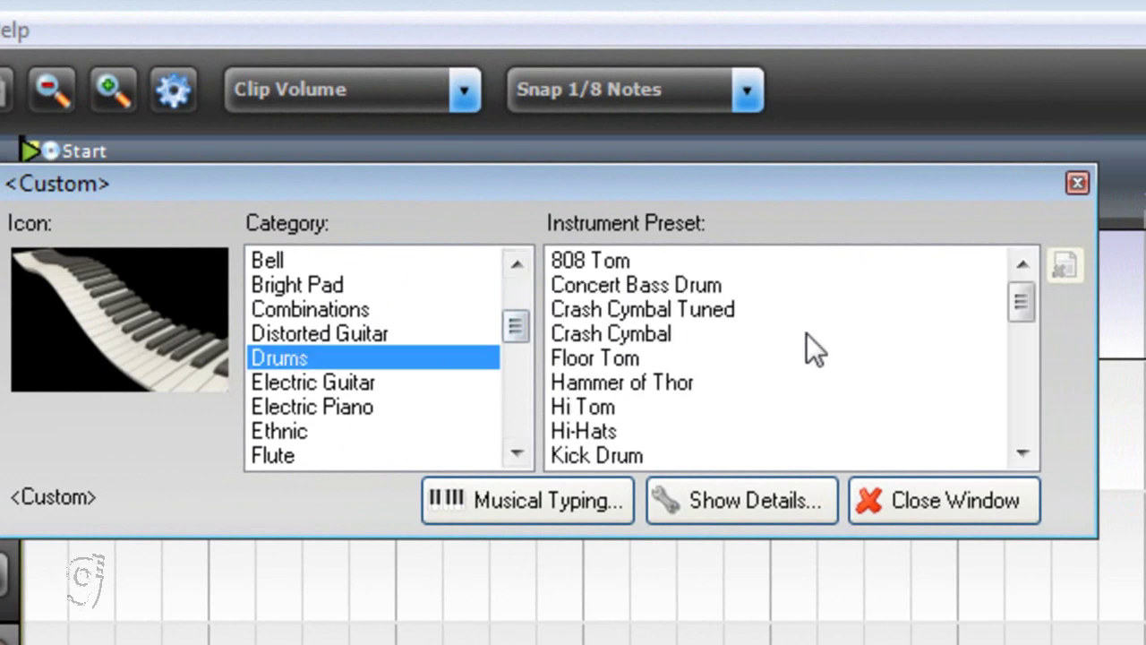
drag(1027, 320, 1016, 339)
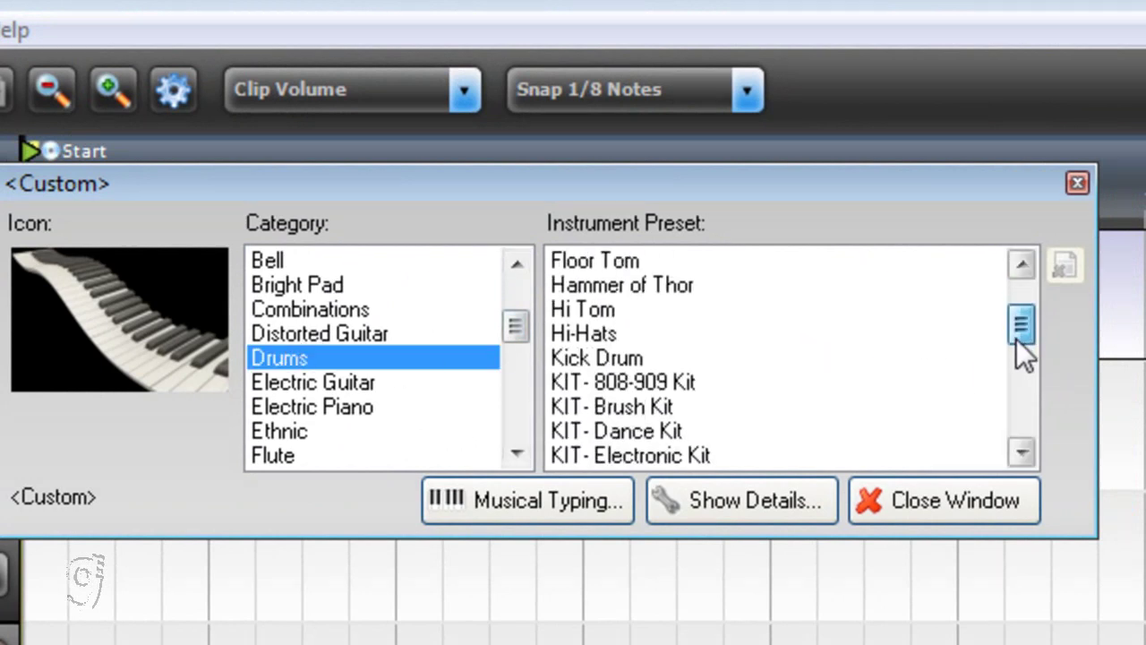
click(667, 383)
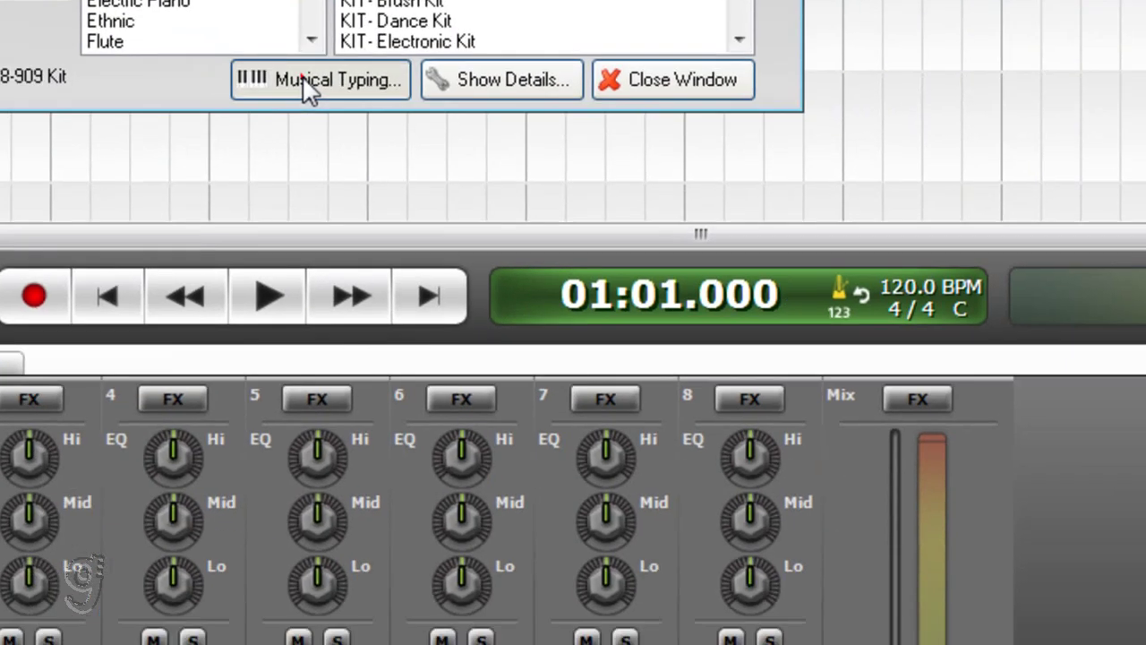
- Bring up the Musical Typing keyboard beside the tracks and close the instrument chooser
click(302, 75)
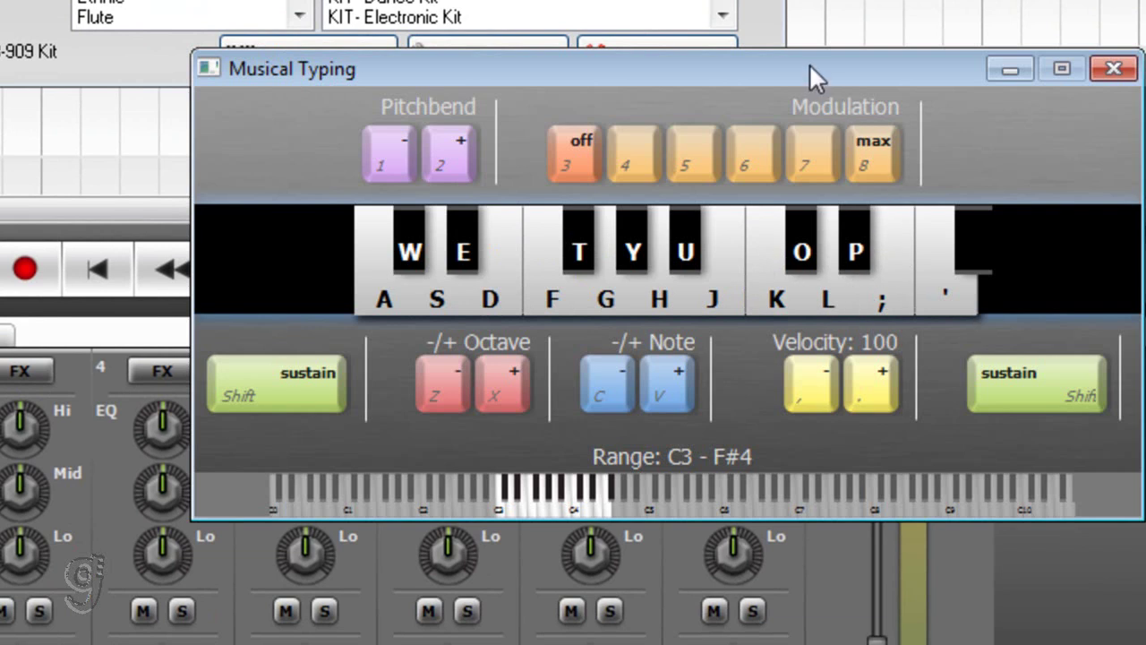
drag(809, 64, 620, 141)
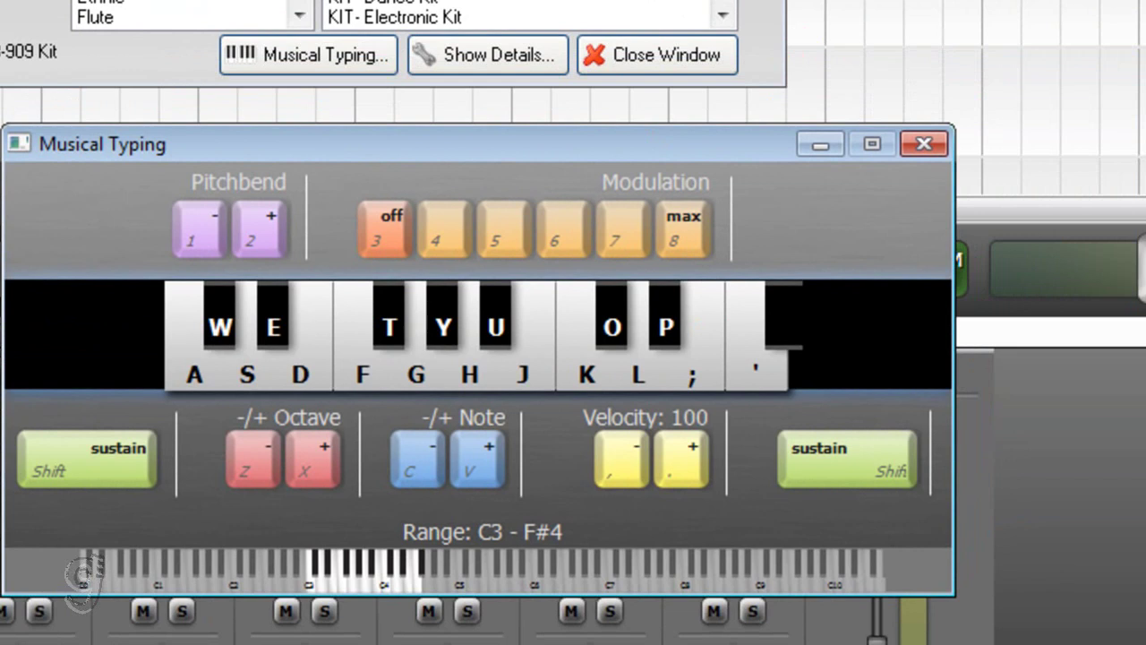
click(656, 55)
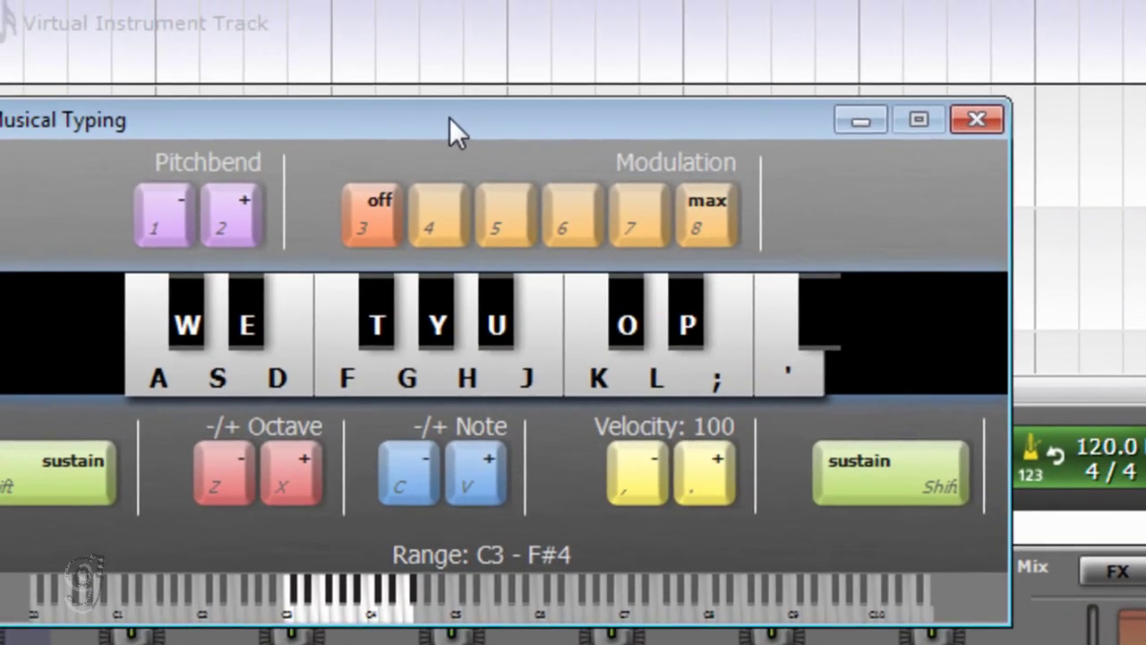
click(462, 141)
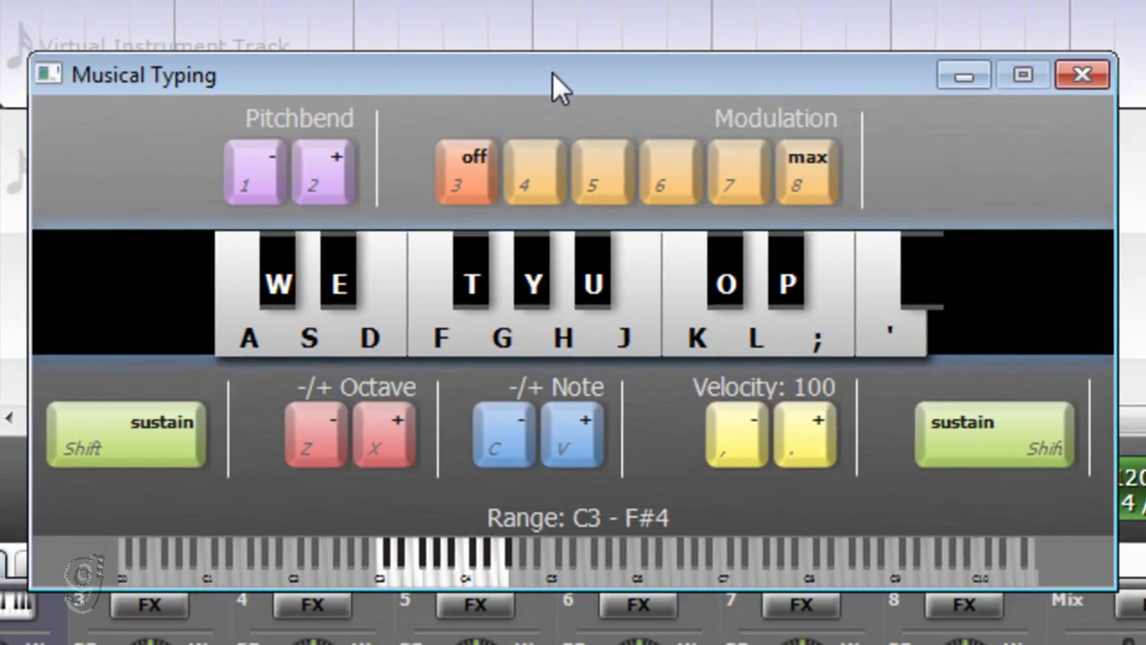
- Audition several KIT- 808-909 Kit drum sounds, including one from the A key
click(228, 324)
click(276, 273)
click(278, 269)
click(278, 268)
key(a)
key(a)
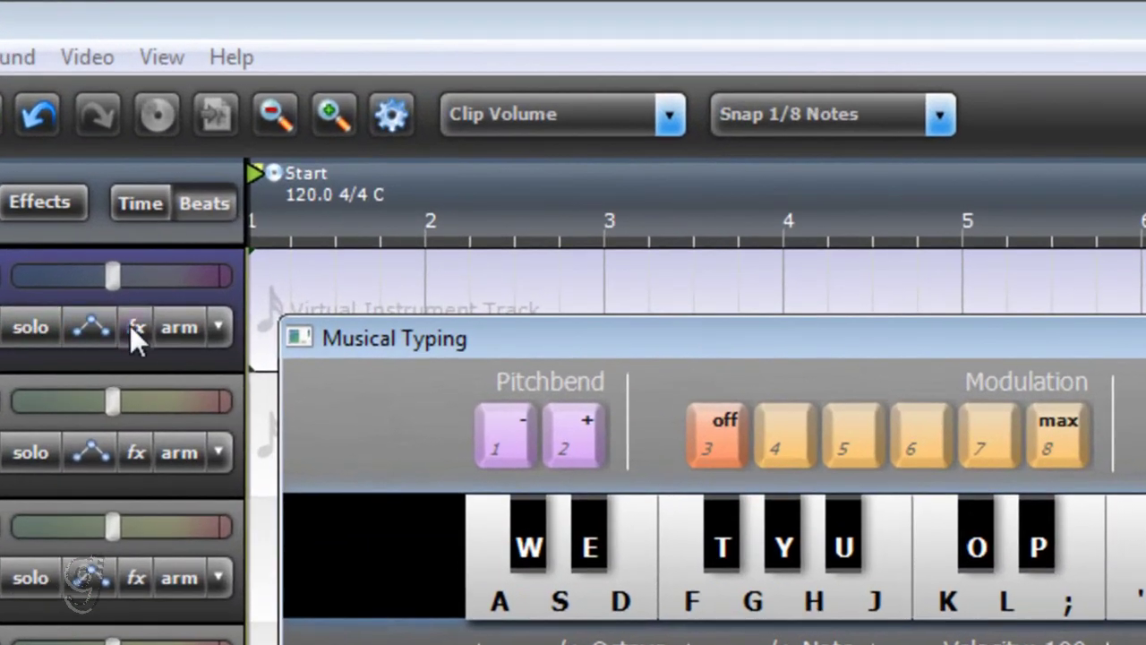
- Add a Classic EQ effect to track 1 with the *Full Reset preset
click(136, 332)
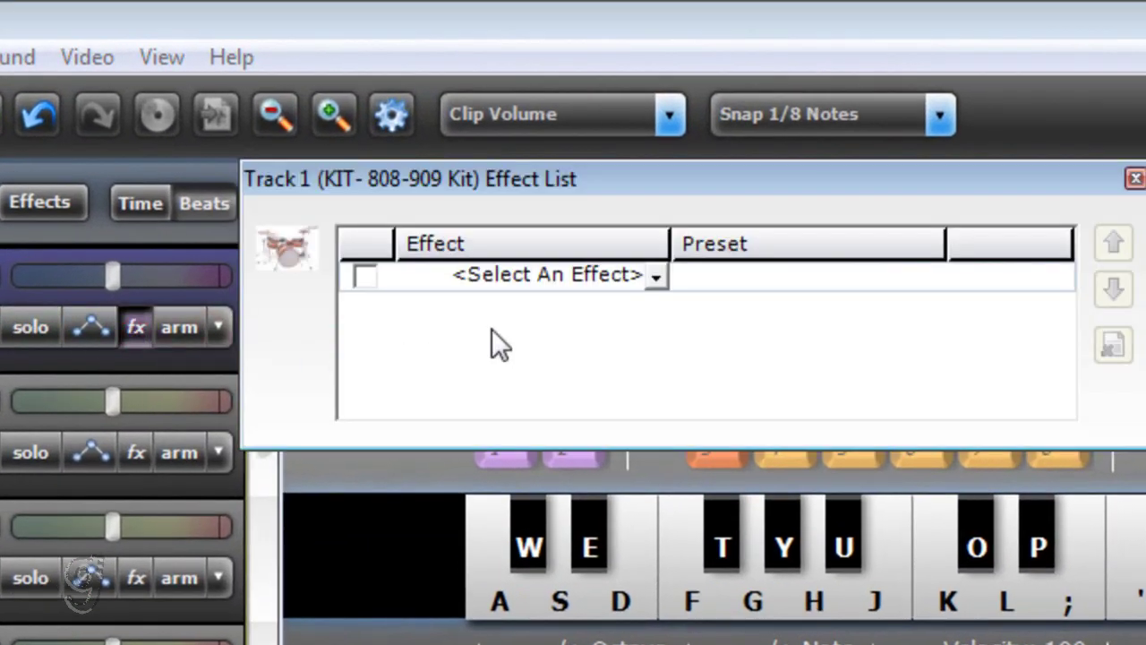
click(534, 275)
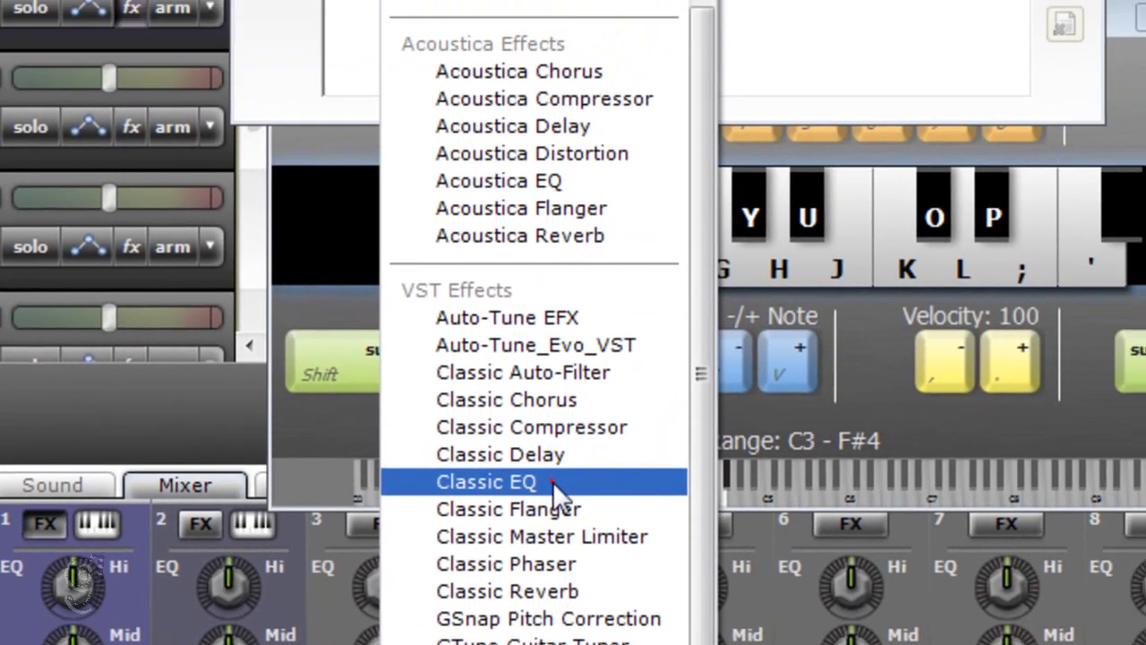
click(565, 436)
click(732, 183)
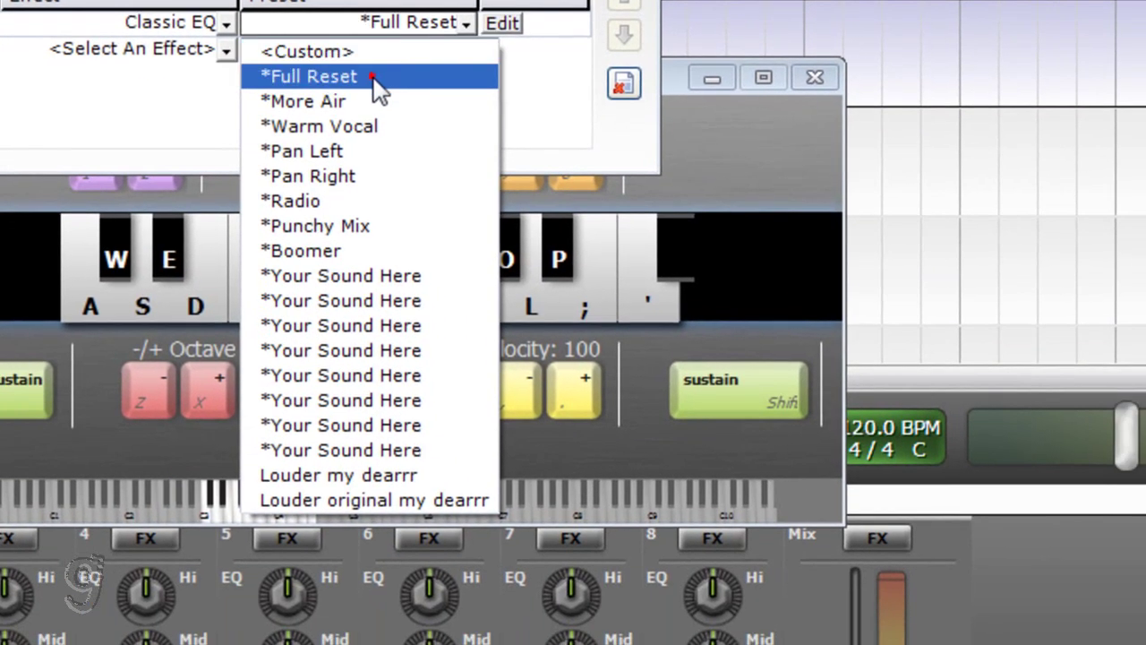
click(375, 78)
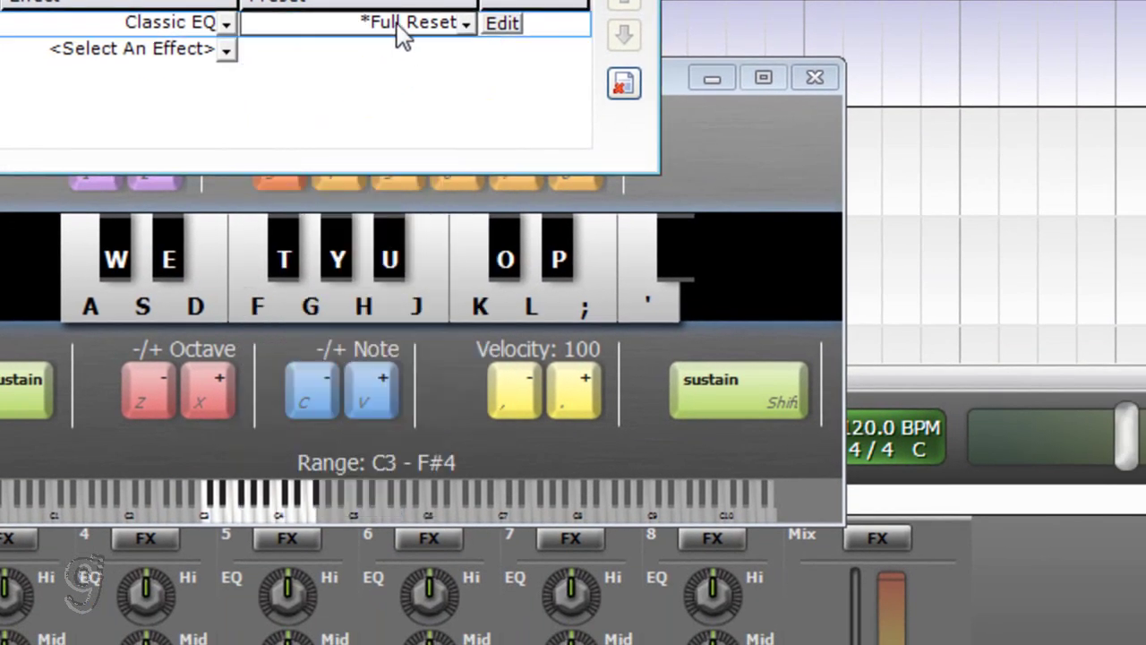
- Raise the Classic EQ input level to about +12 dB
click(502, 25)
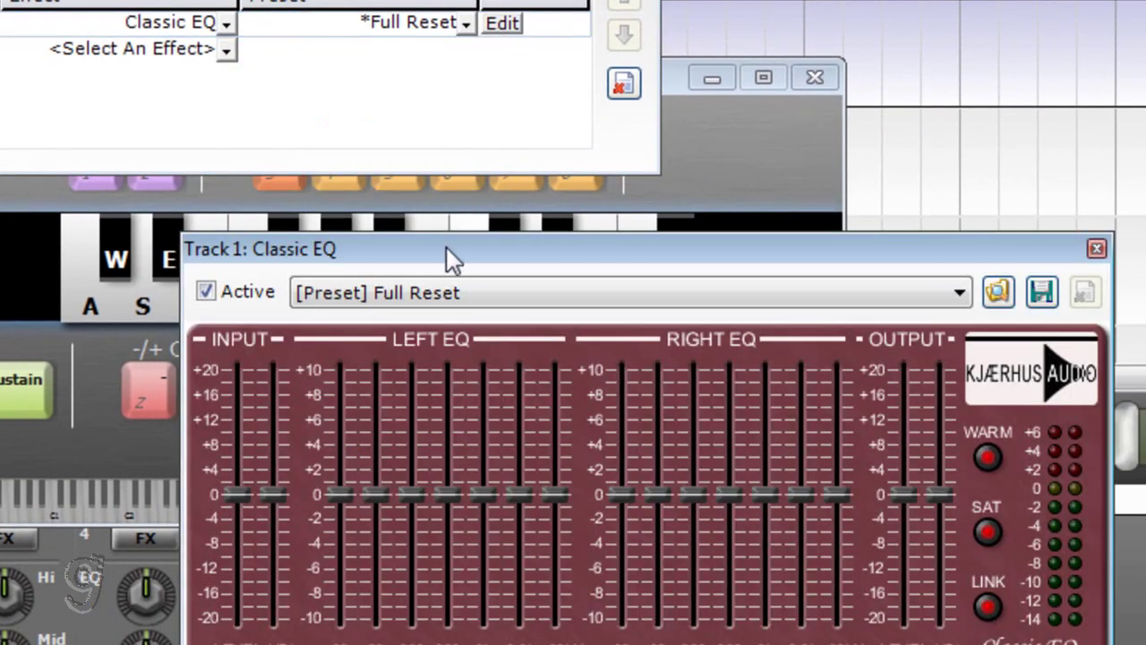
drag(447, 248, 482, 243)
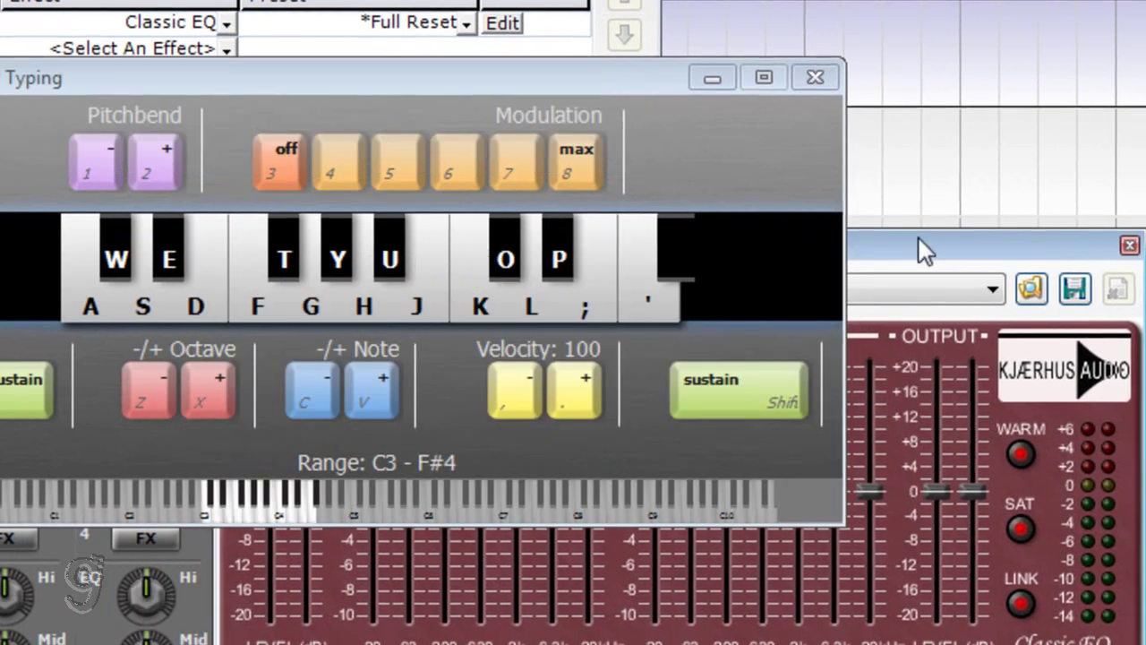
drag(922, 237, 765, 211)
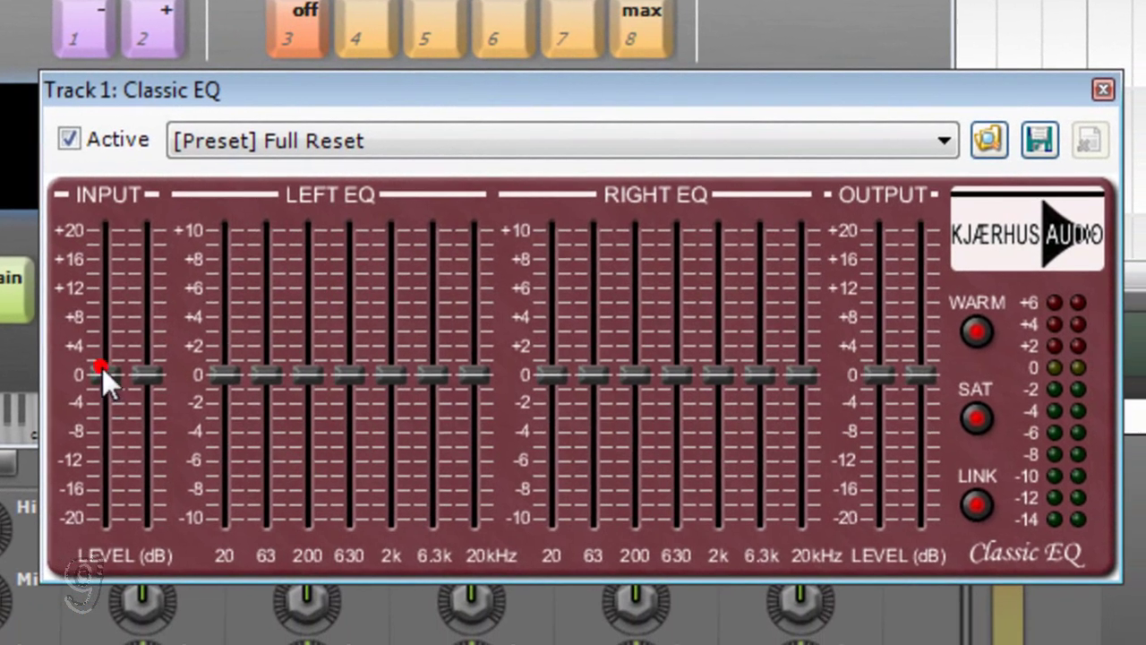
drag(102, 367, 103, 283)
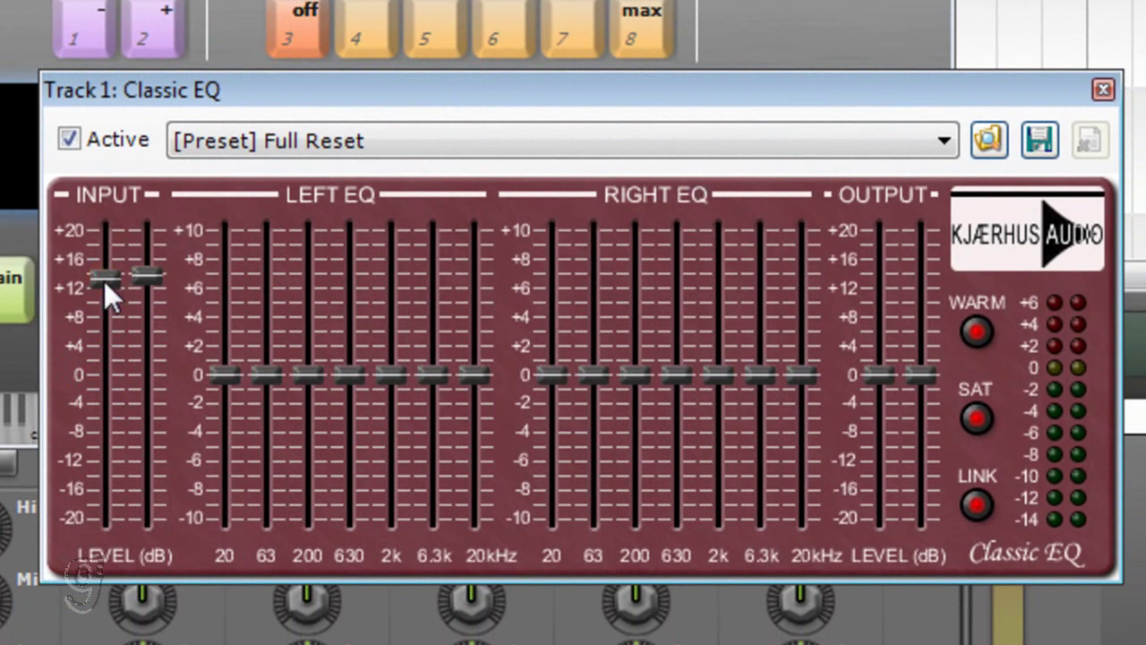
- Close the Classic EQ editor and play two test drum hits
click(1102, 90)
click(236, 324)
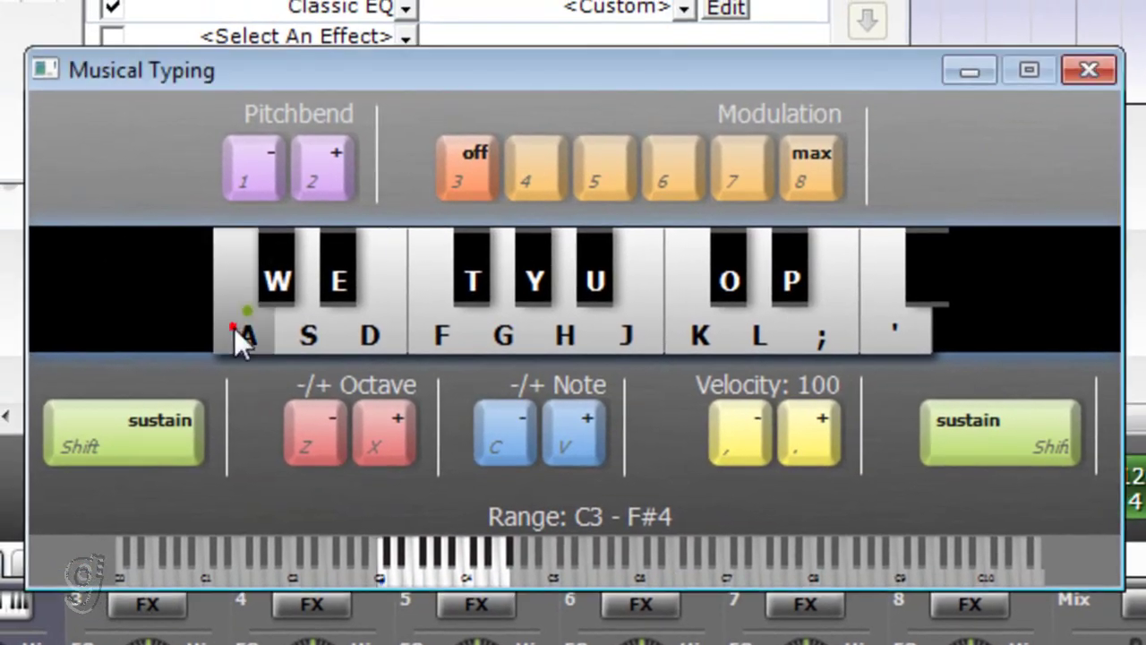
click(279, 258)
- Play an alternating A/S drum pattern, ending with an F hit, to hear the boosted kit
key(a)
key(s)
key(a)
key(a)
key(s)
key(a)
key(a)
key(s)
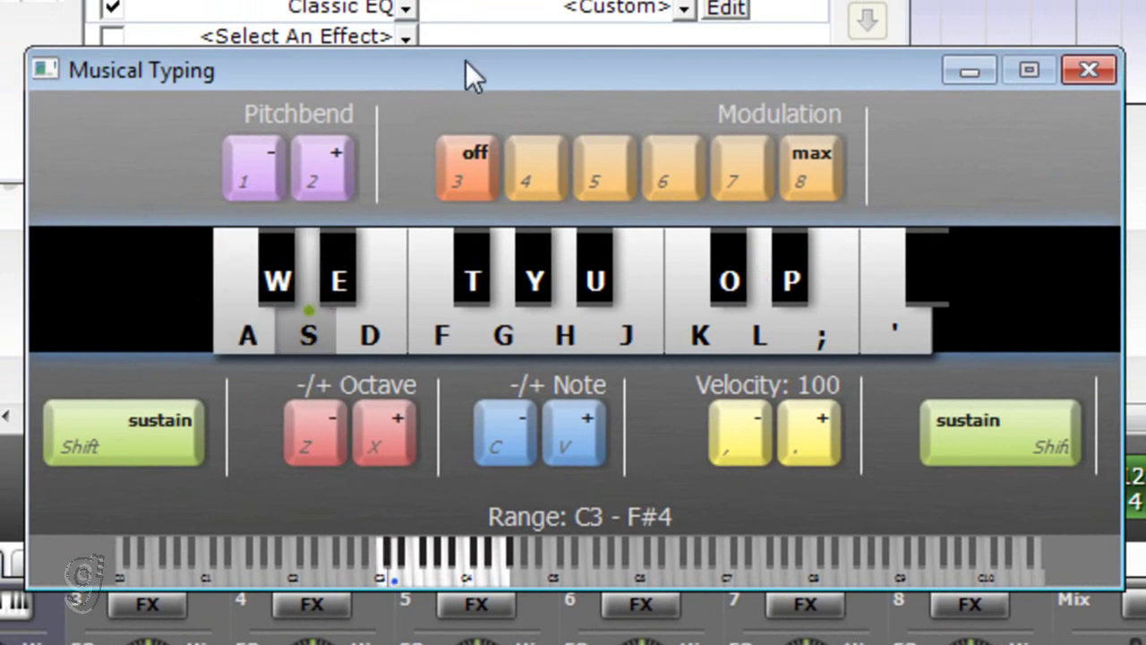
key(s)
key(a)
key(s)
key(a)
key(a)
key(a)
key(s)
key(a)
key(s)
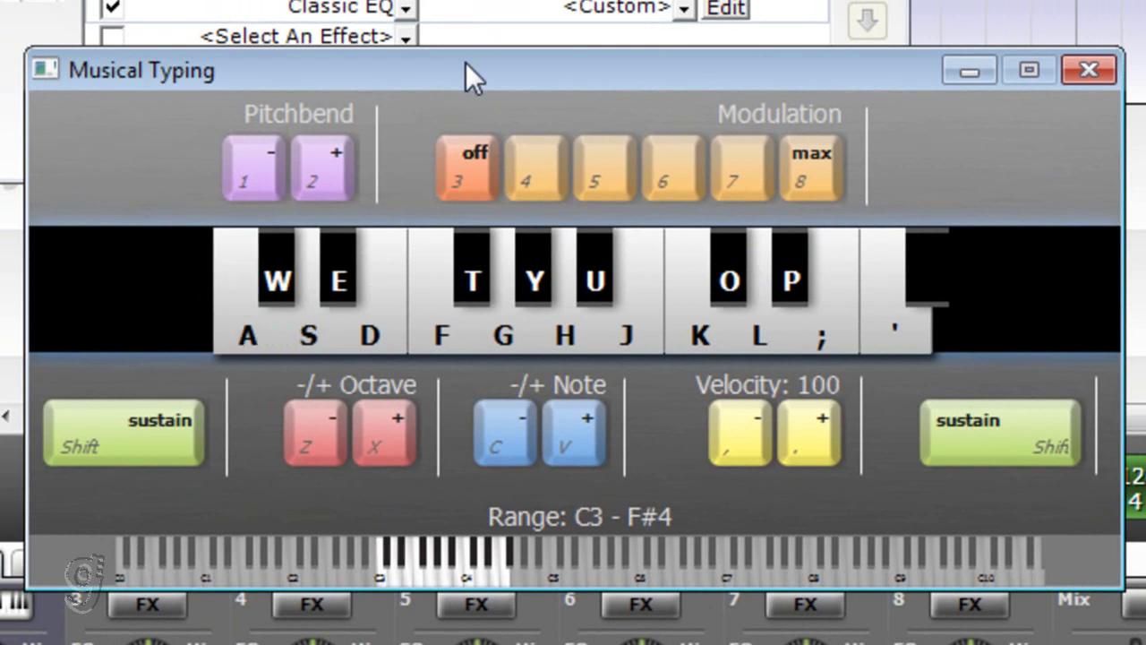
key(a)
key(a)
key(f)
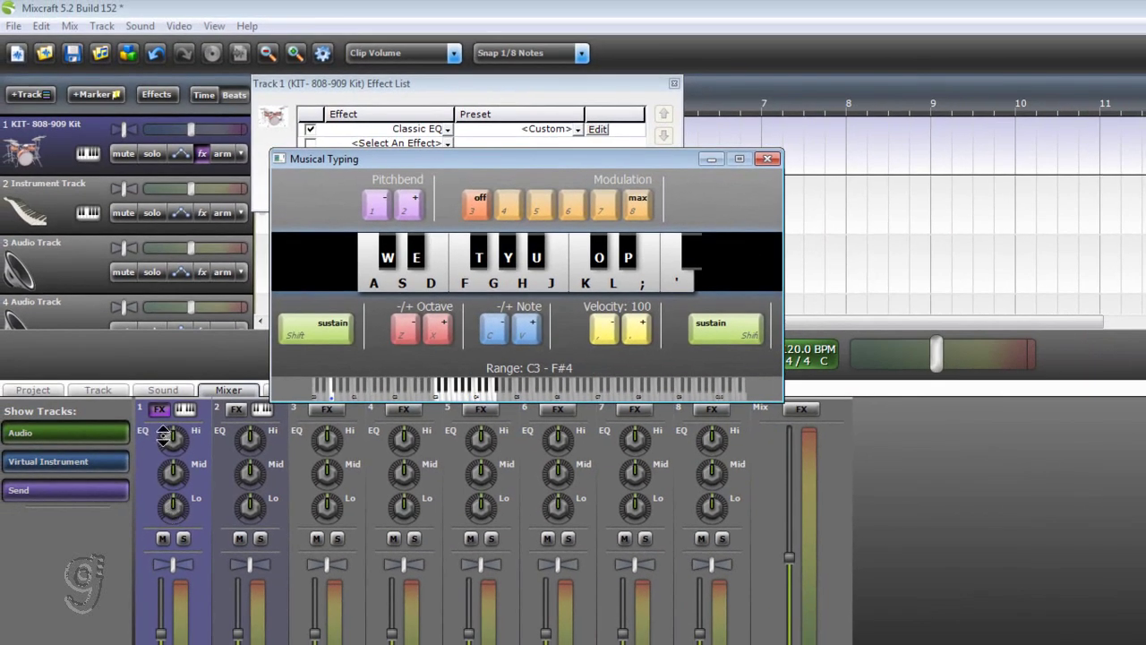
- Close track 1's effect list and boost its Lo EQ to +8.7 dB
click(711, 159)
click(674, 83)
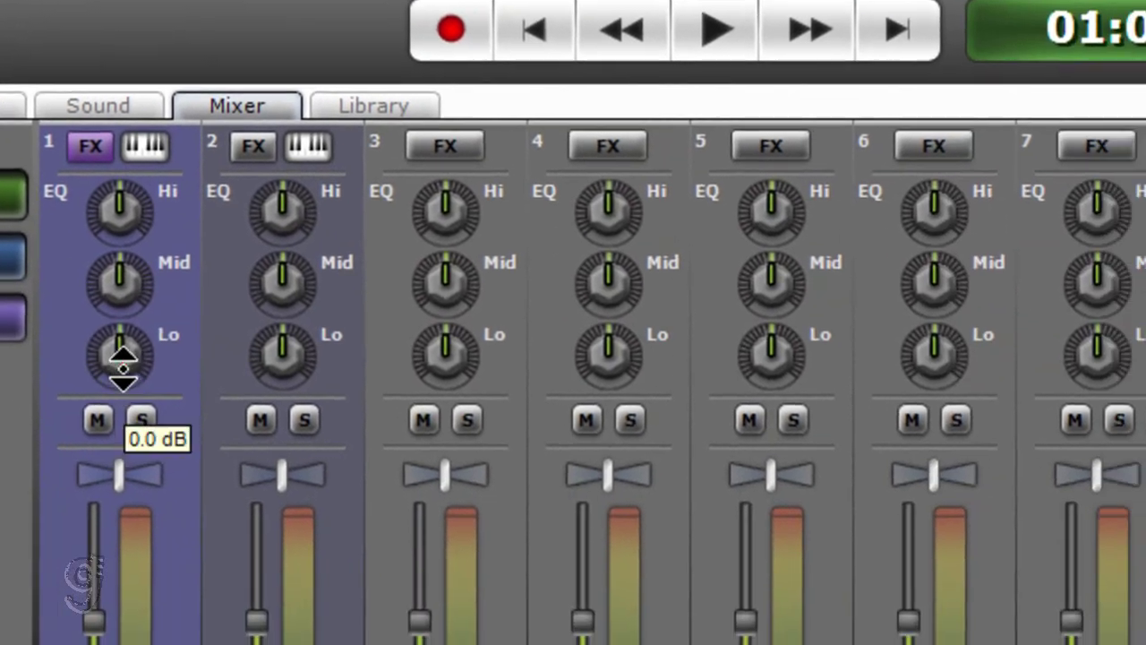
click(363, 440)
drag(123, 363, 115, 299)
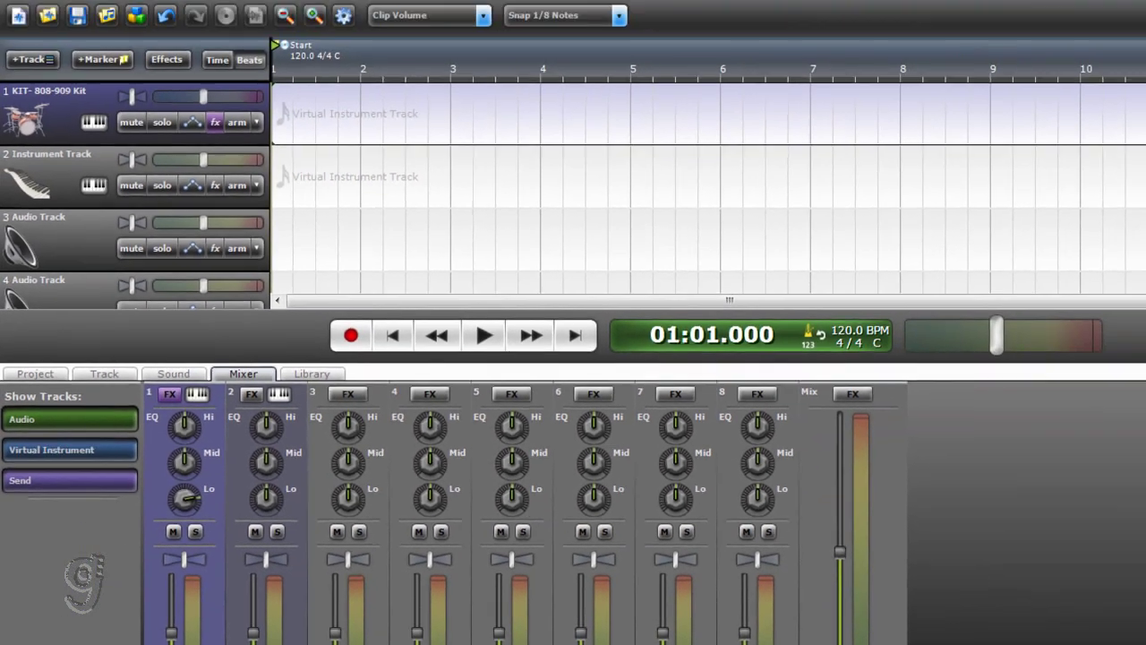
- Reopen Musical Typing and play A, S and D drum hits to hear the bass boost
click(116, 77)
click(367, 279)
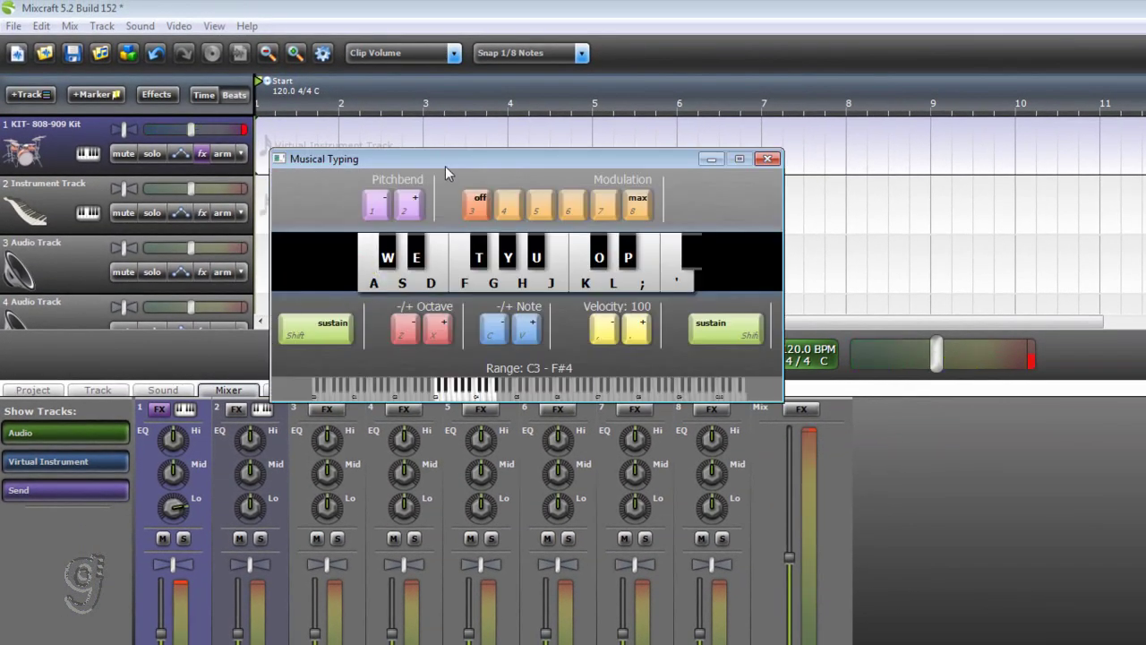
key(a)
key(a)
key(s)
key(a)
key(a)
key(a)
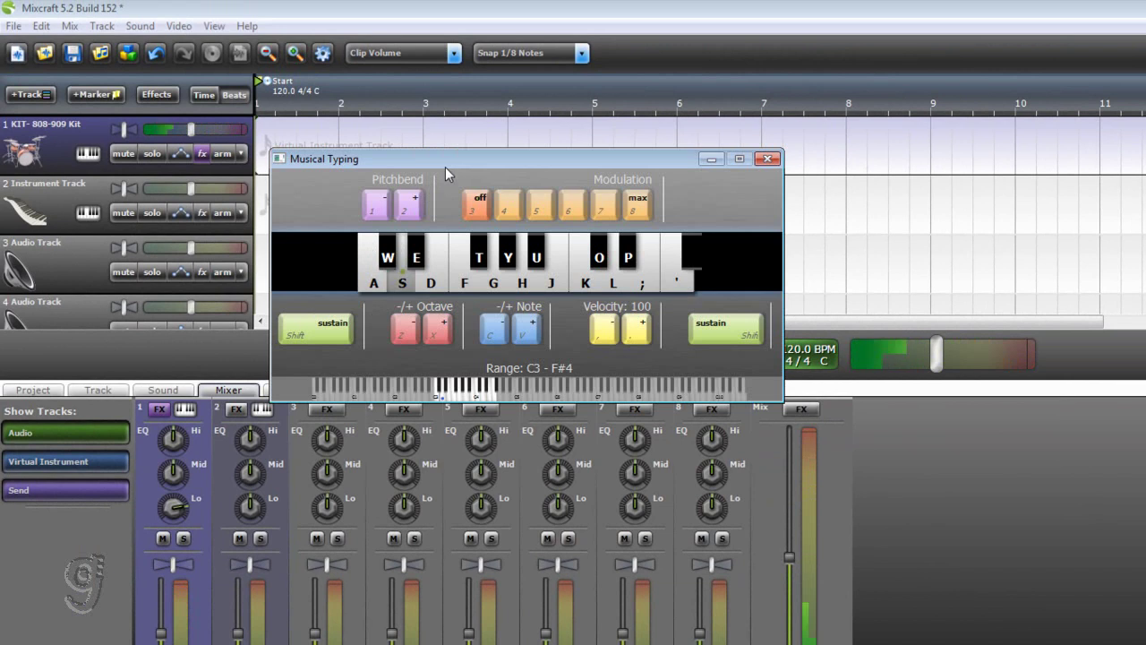
key(d)
key(s)
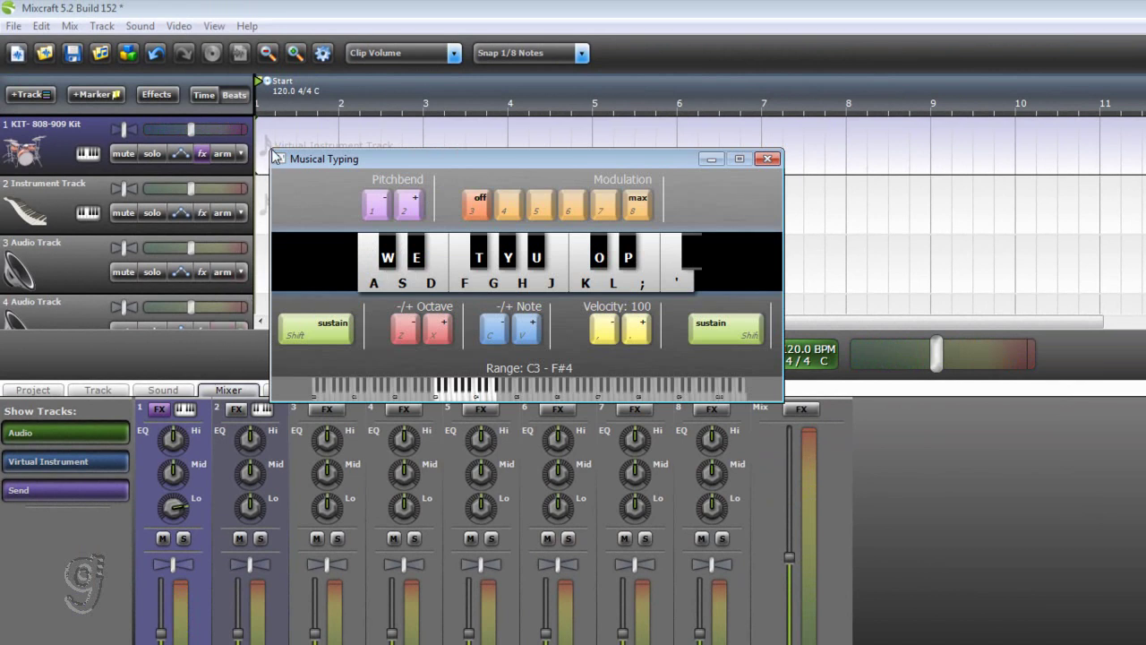
- Add an empty instrument clip at the start of track 1 and test a note
drag(300, 160, 275, 254)
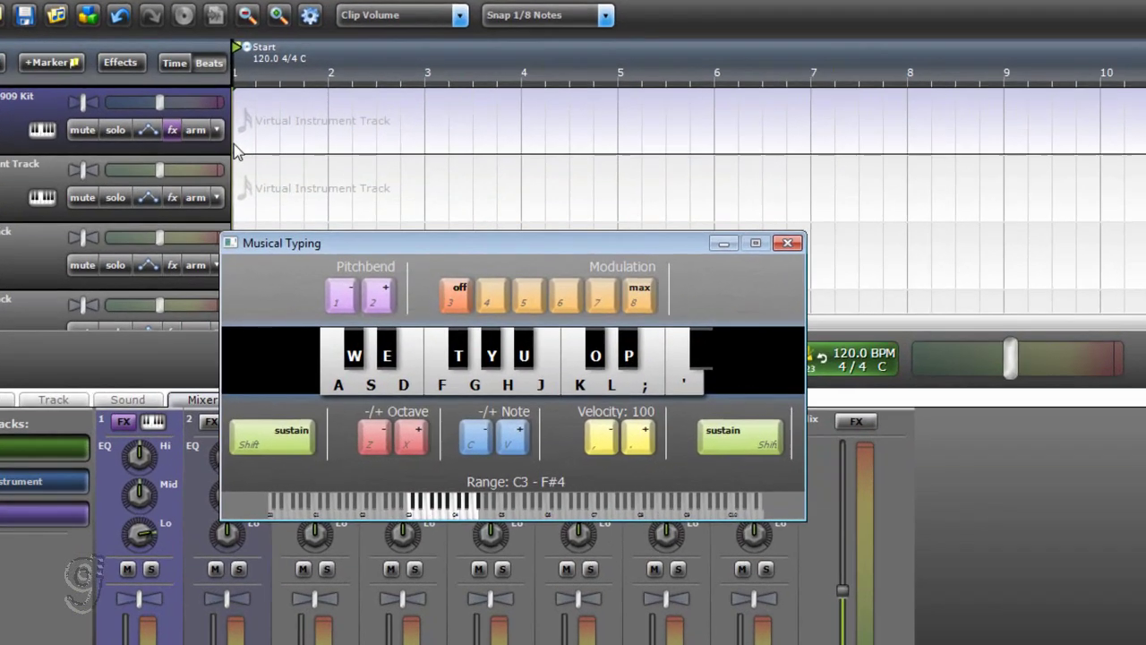
right_click(258, 167)
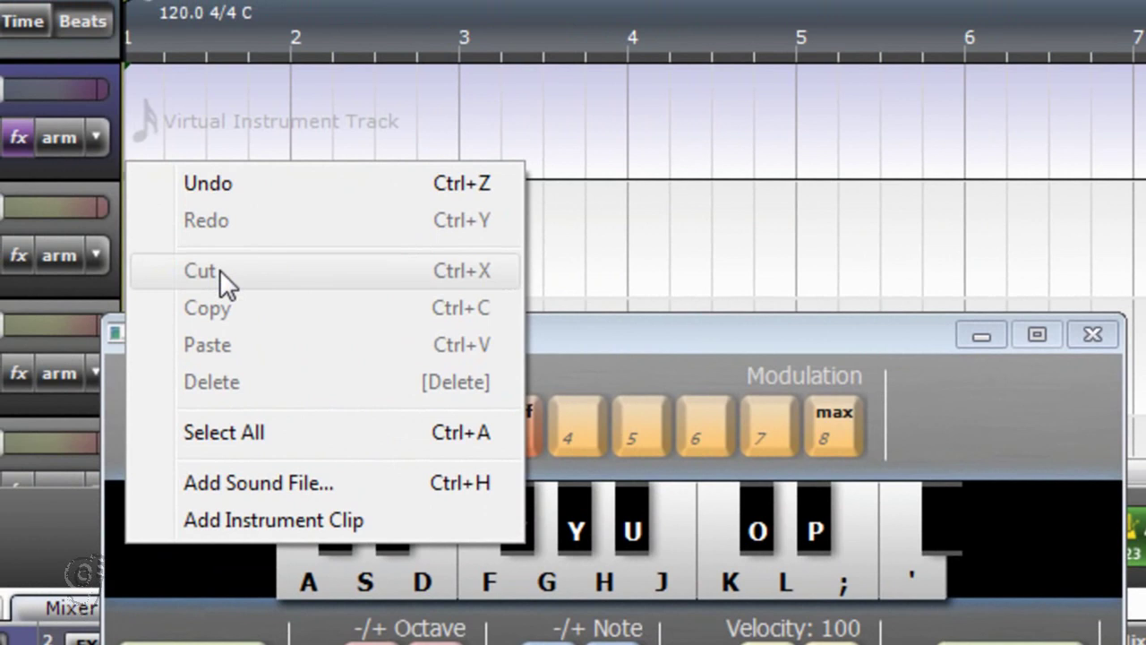
click(248, 515)
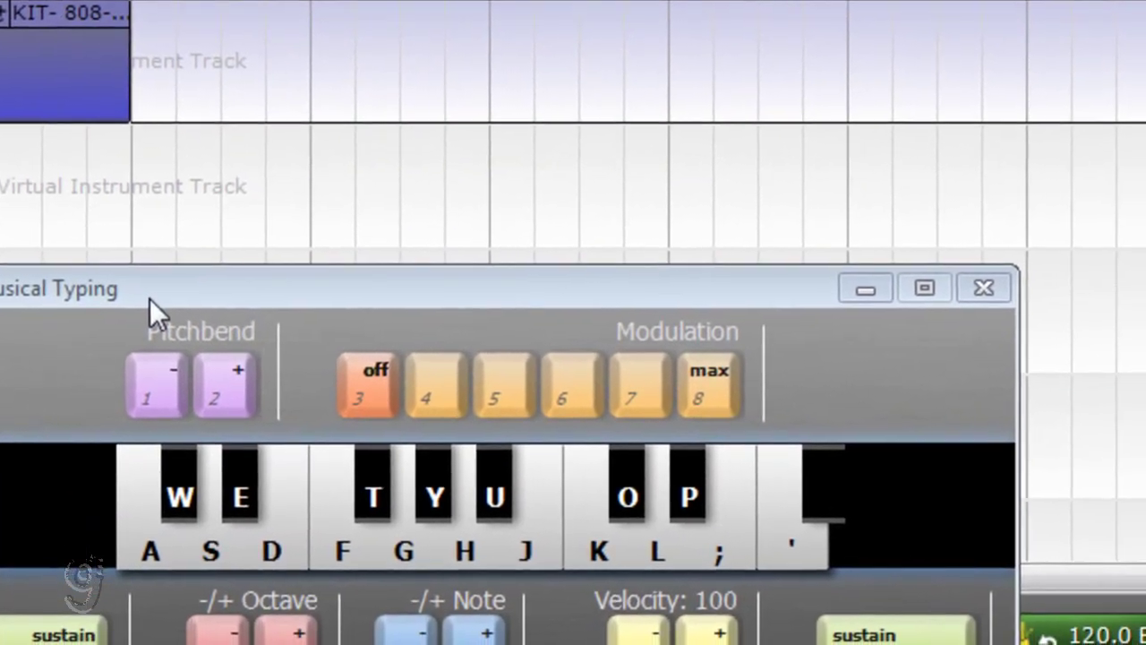
drag(150, 298, 246, 125)
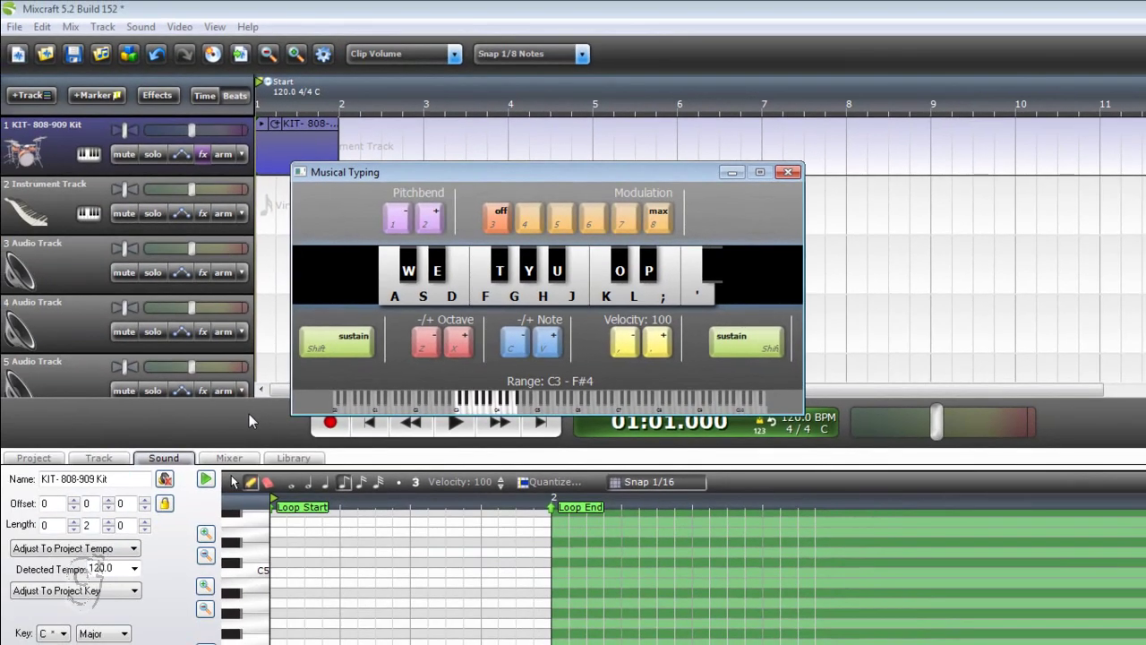
click(532, 283)
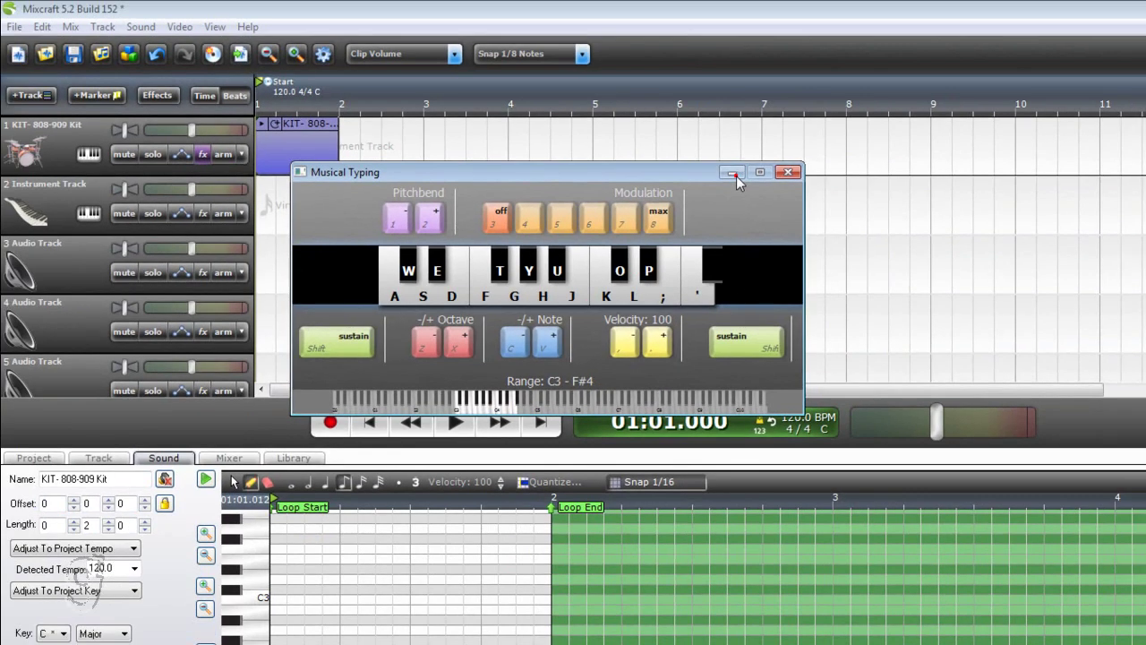
- Draw C3 hits on the four beats and D3 hits after each, then play the clip
click(922, 77)
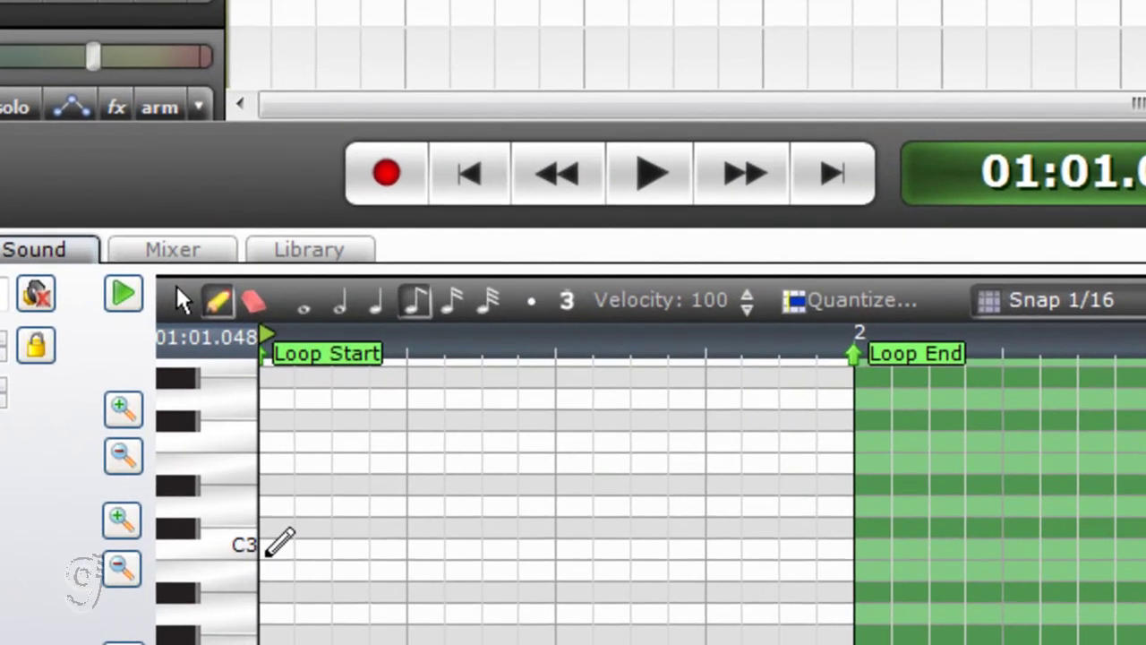
click(273, 600)
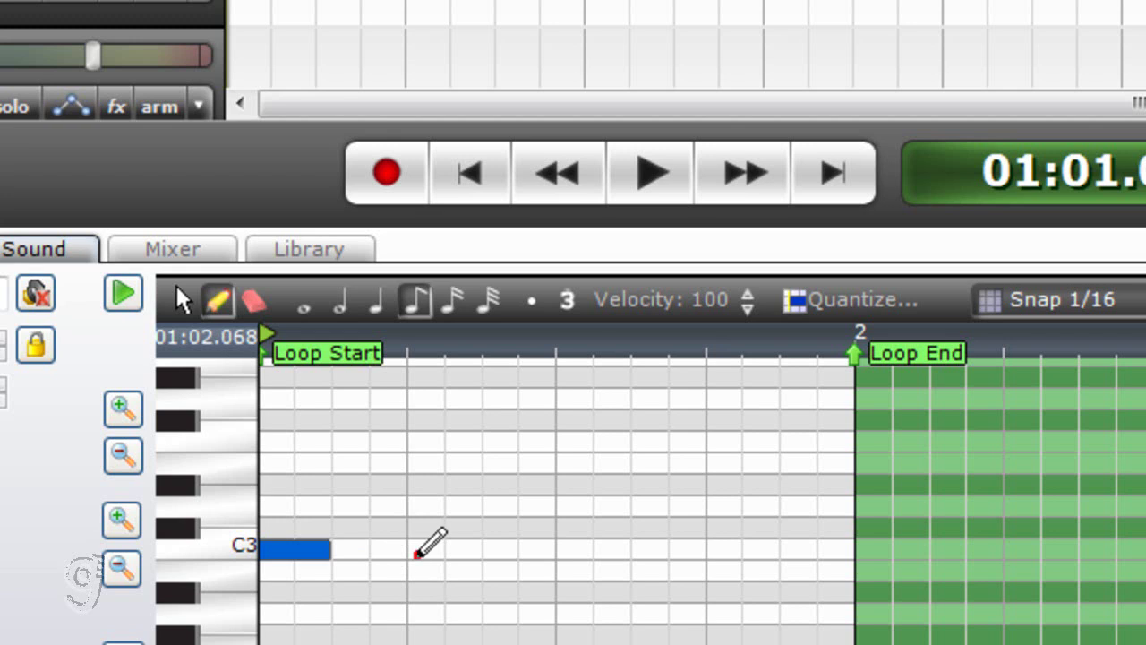
click(411, 550)
click(573, 549)
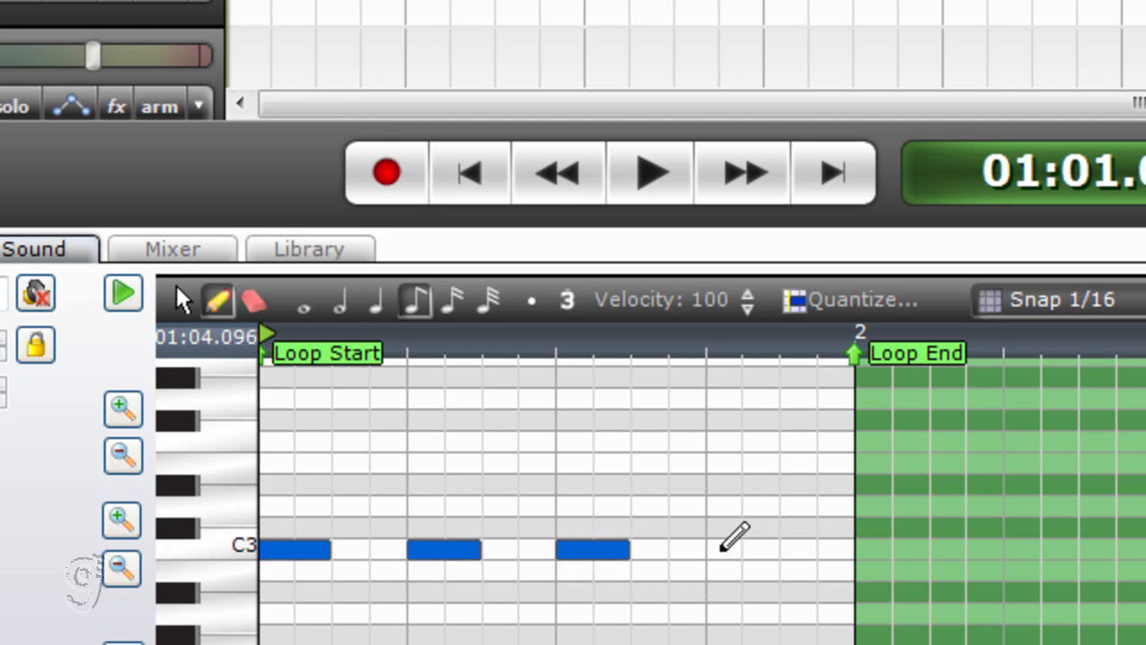
click(710, 550)
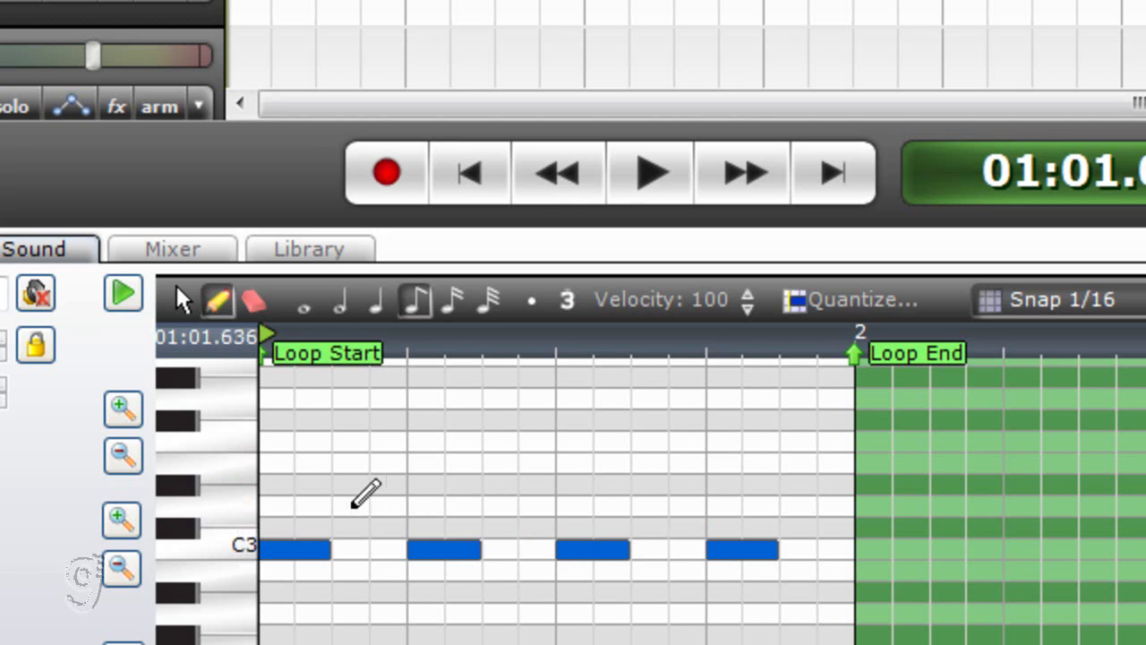
click(336, 507)
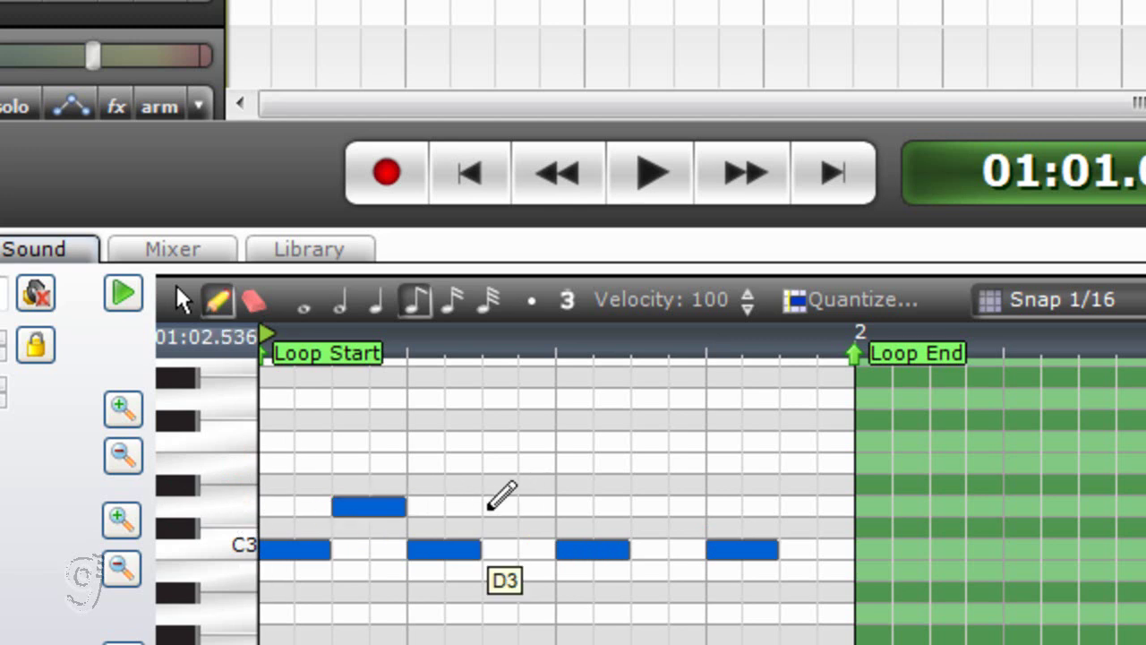
click(488, 507)
click(634, 507)
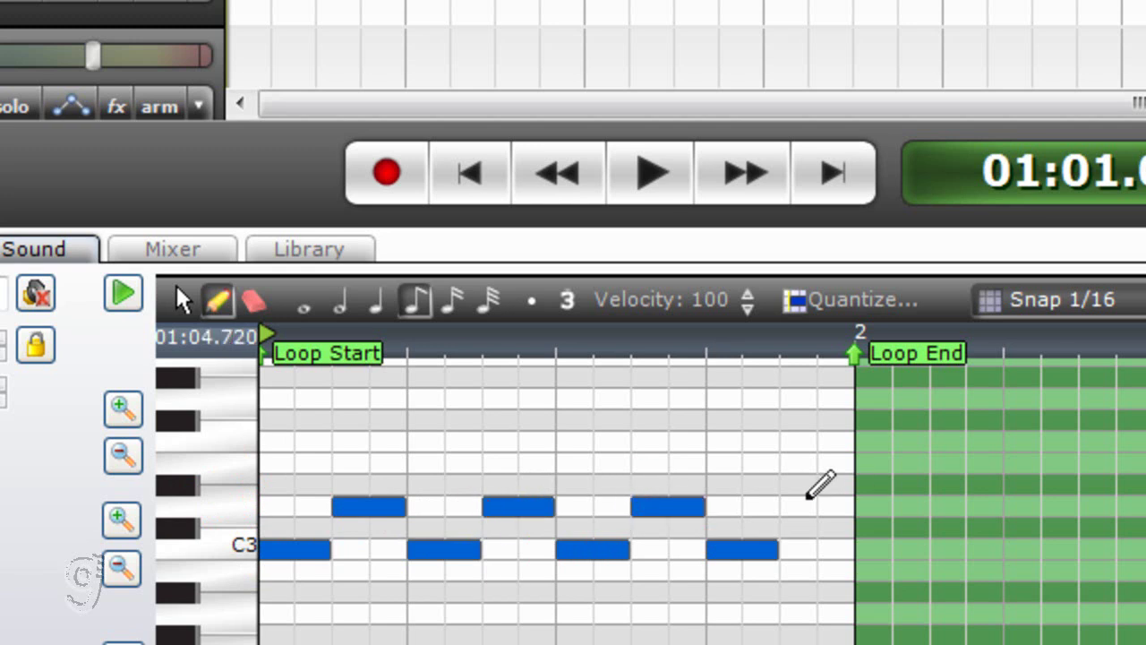
click(784, 506)
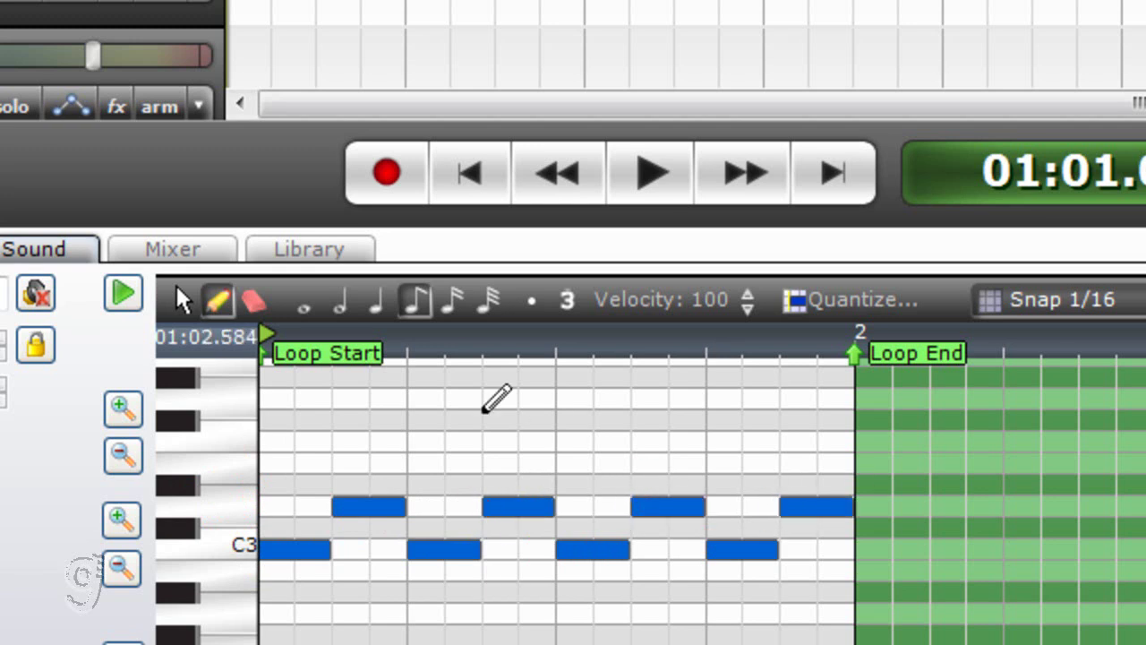
click(124, 298)
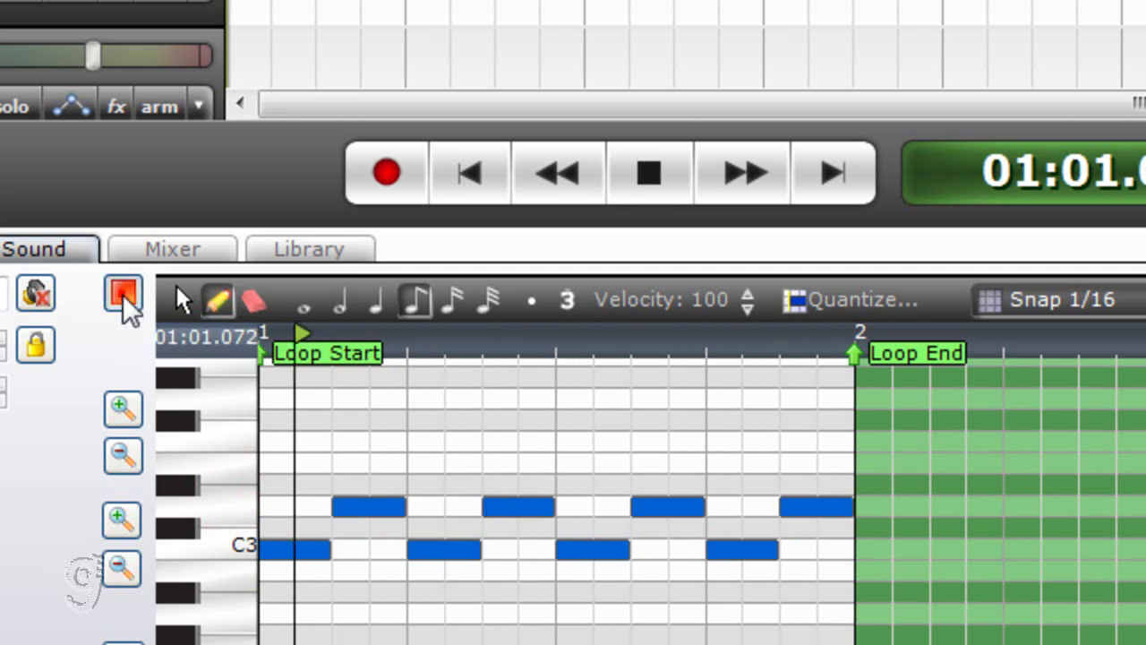
- Erase the first D3 hit and the third C3 hit, then replay the pattern
click(391, 508)
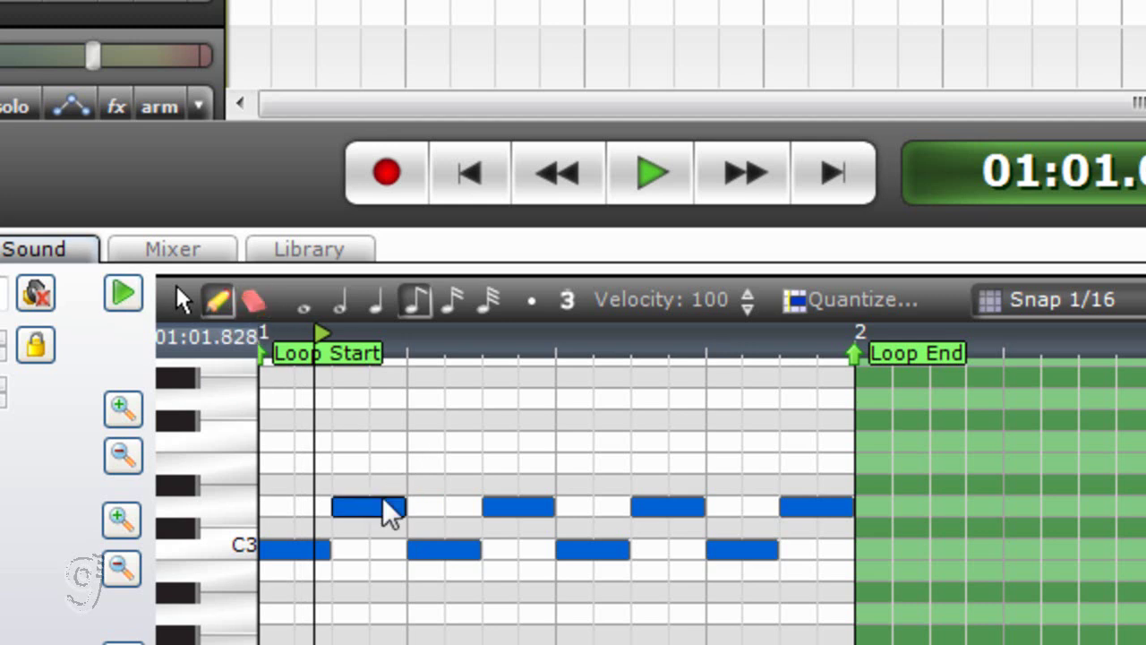
click(253, 300)
click(365, 507)
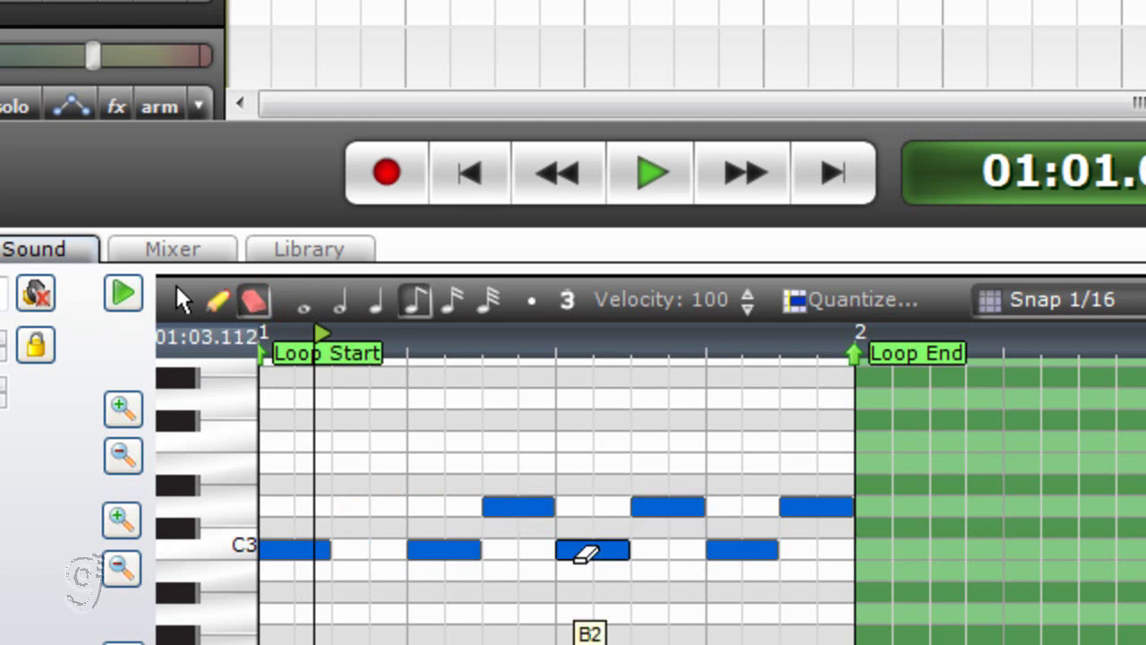
click(585, 553)
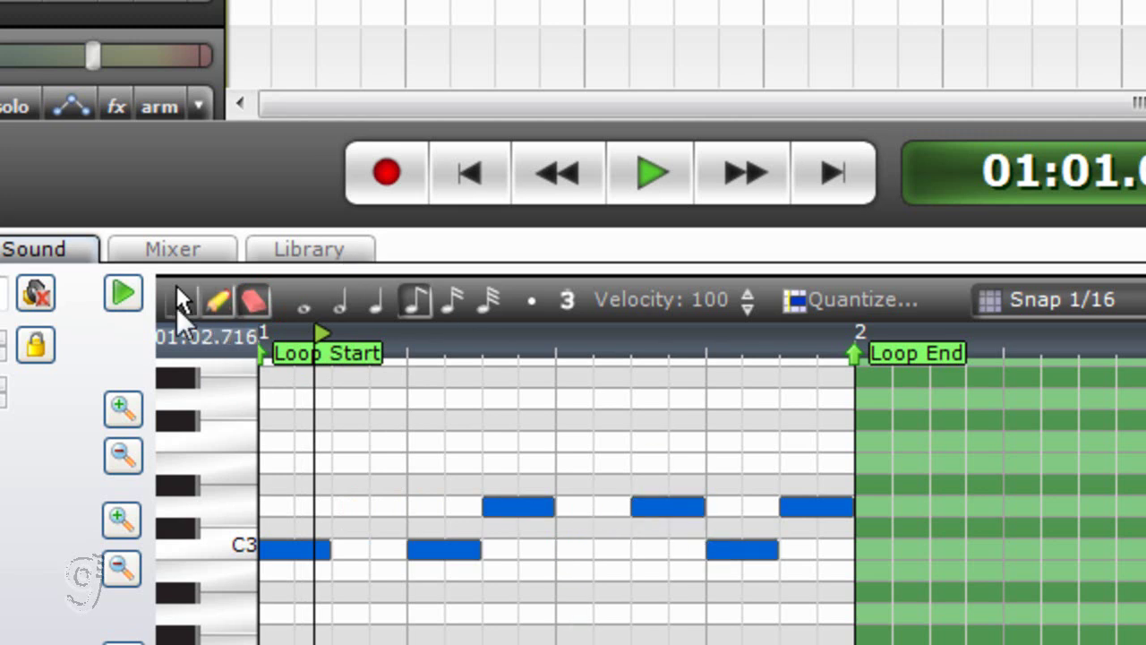
click(124, 293)
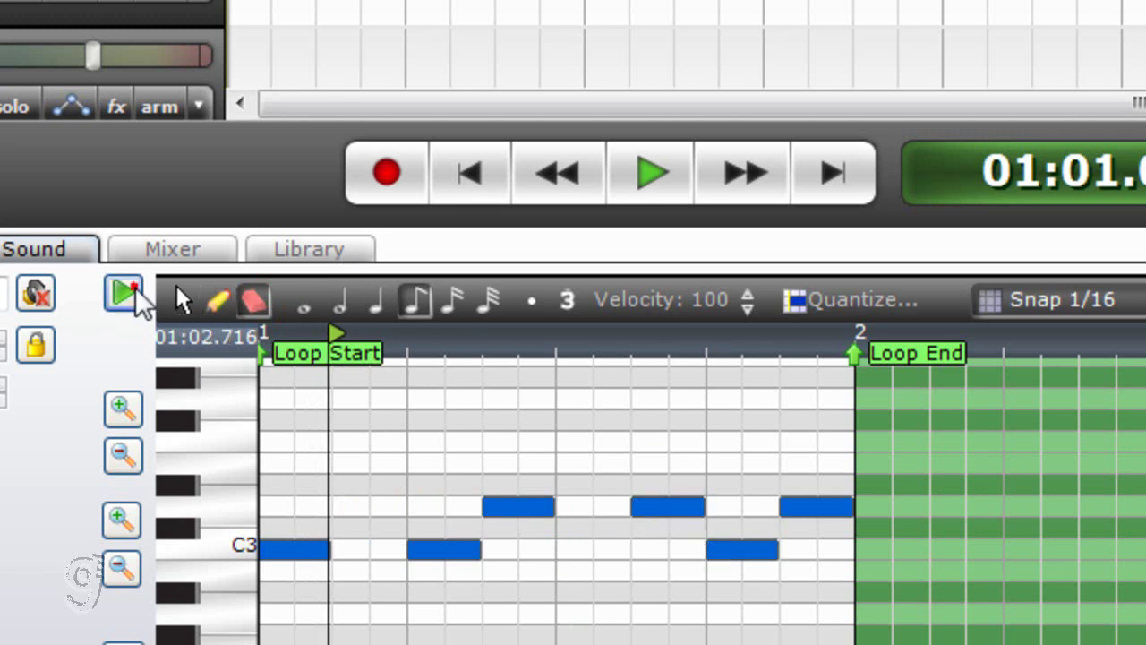
click(464, 198)
click(125, 296)
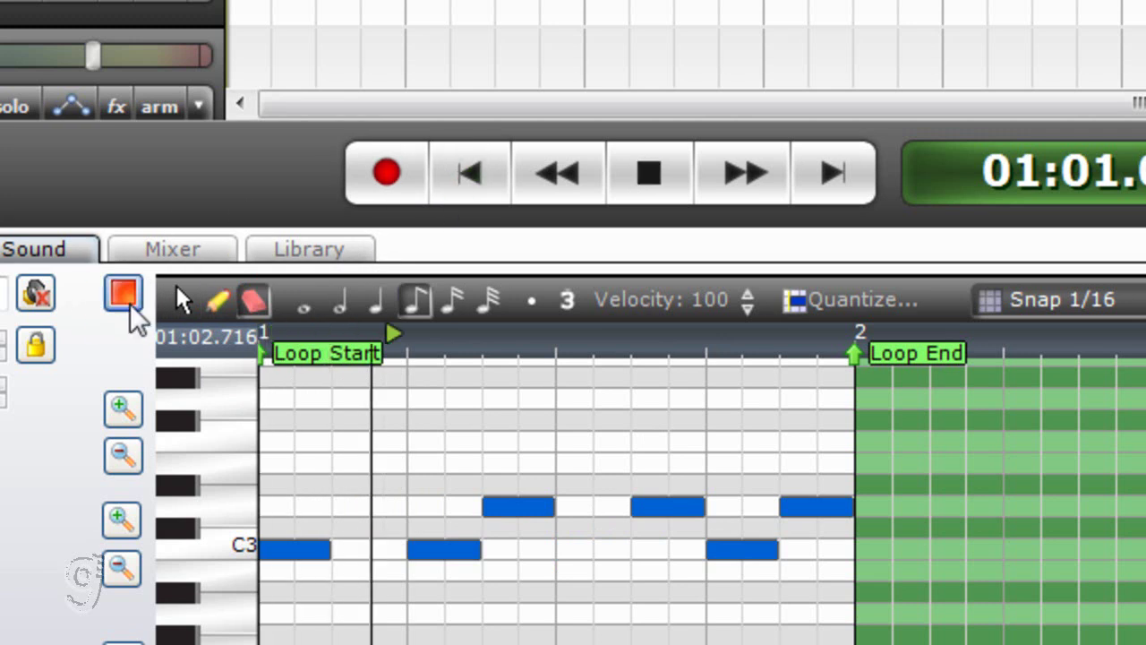
click(125, 296)
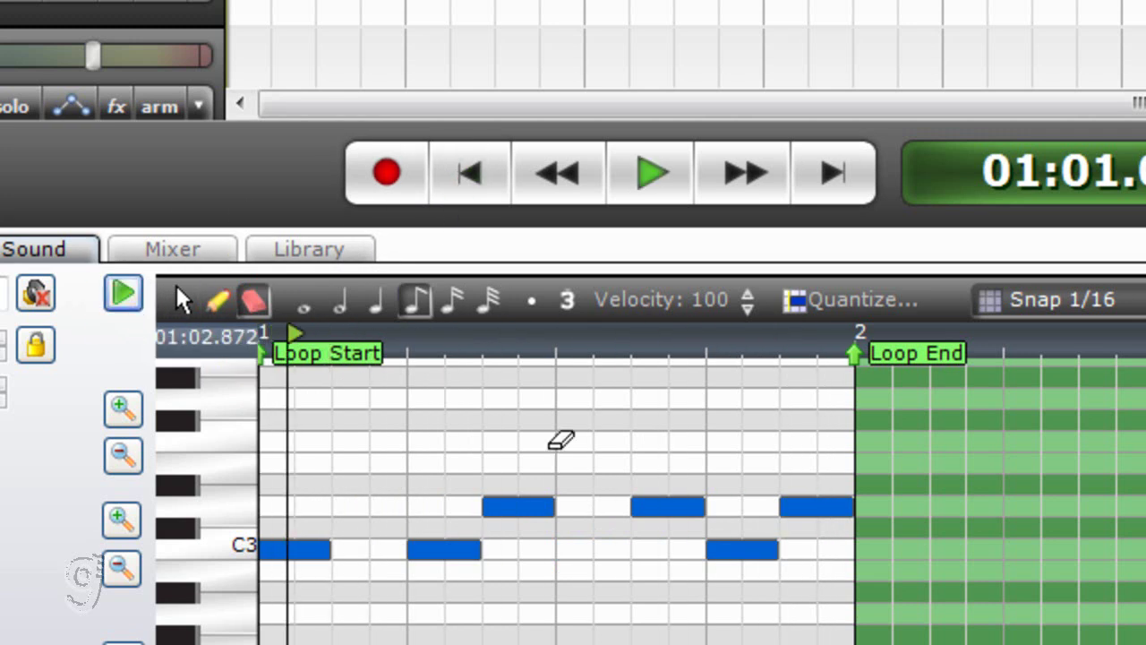
- Restore the third C3 hit and shift it one step later, replaying the pattern
click(218, 301)
mouse_move(647, 511)
mouse_down()
mouse_move(660, 516)
mouse_move(578, 546)
mouse_up()
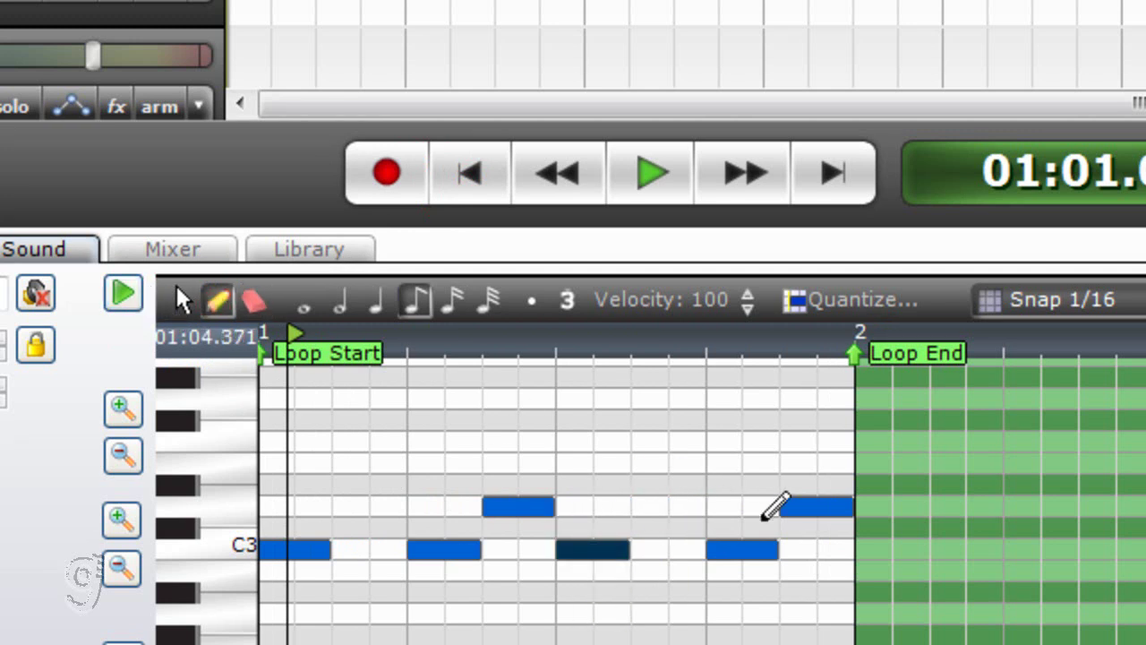
click(455, 190)
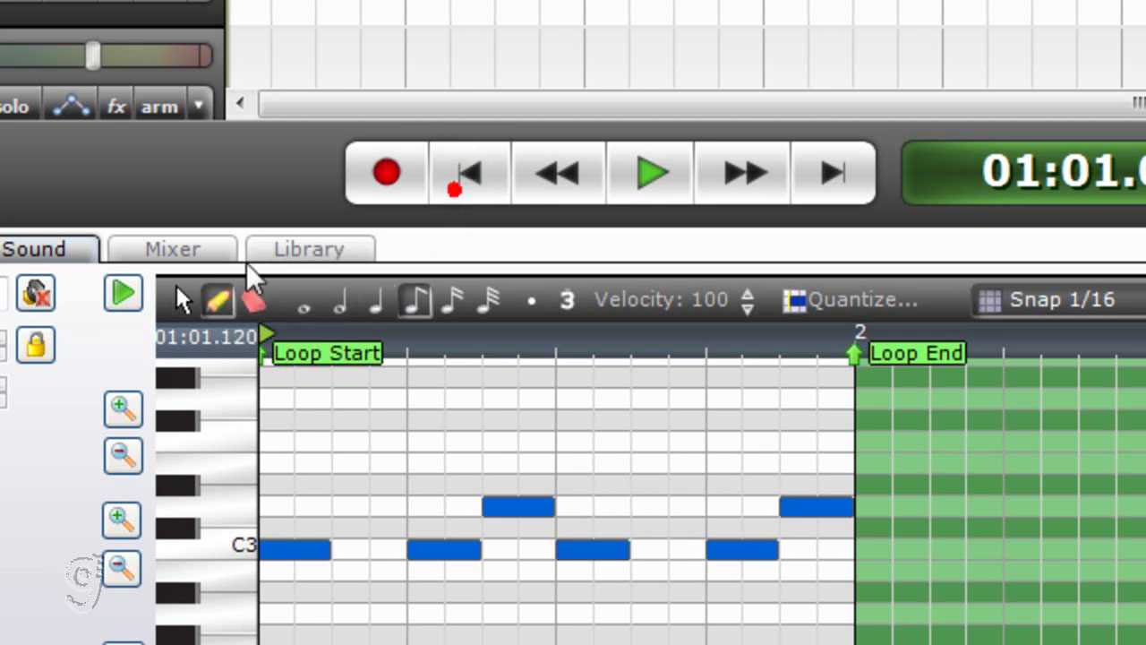
click(126, 292)
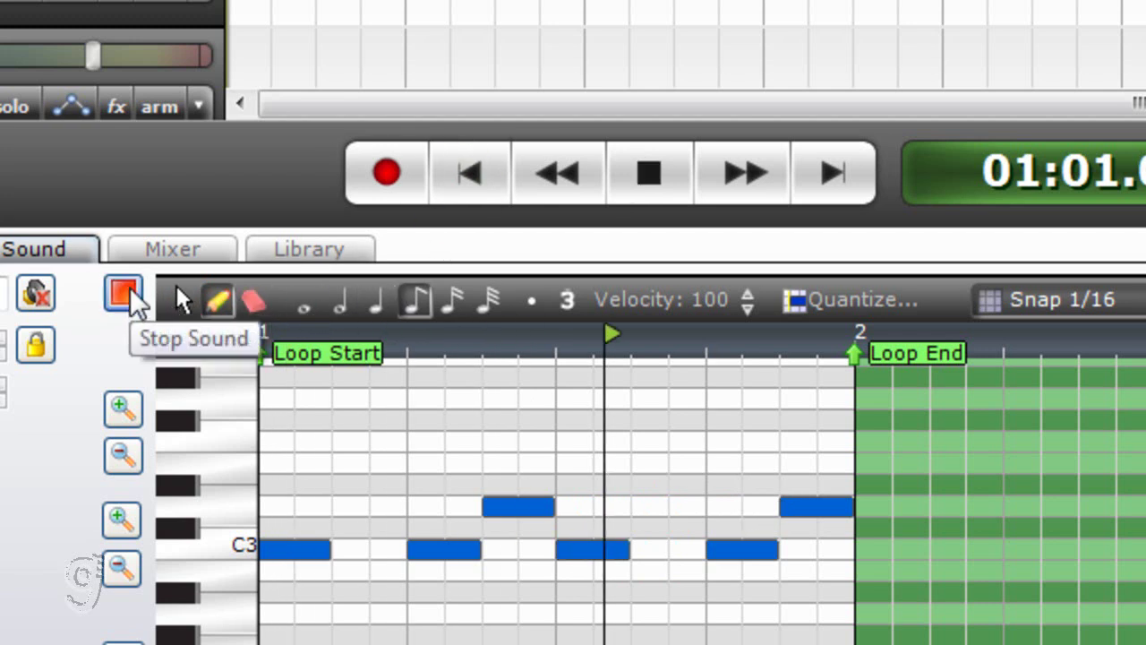
mouse_move(604, 547)
mouse_down()
mouse_move(670, 566)
mouse_move(662, 558)
mouse_up()
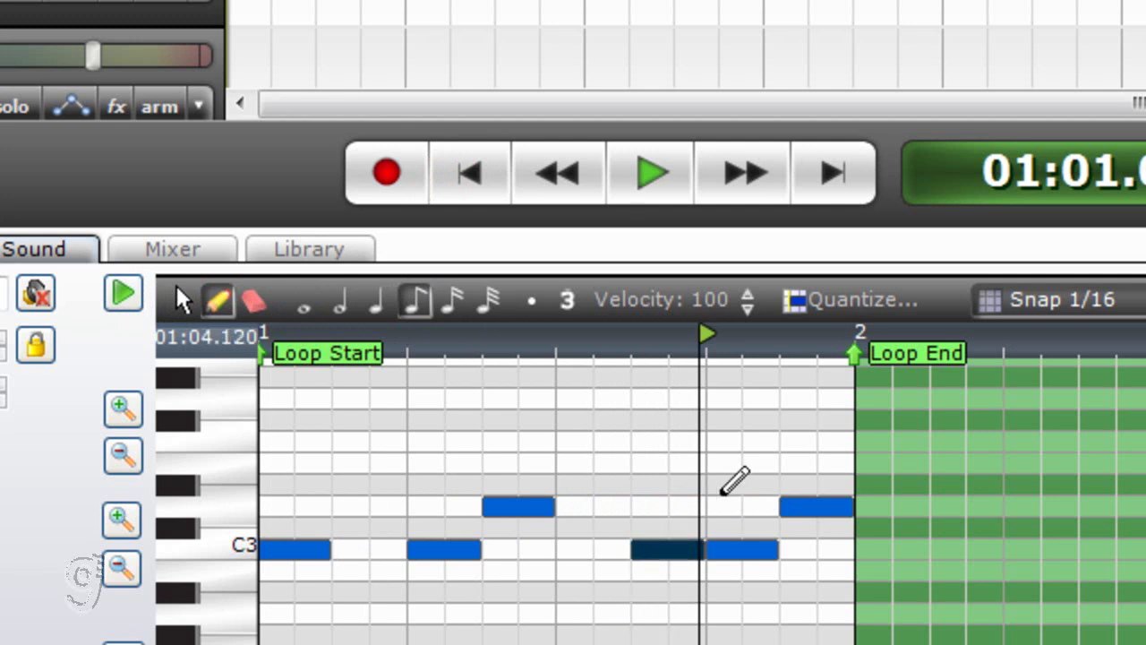
click(488, 192)
click(129, 295)
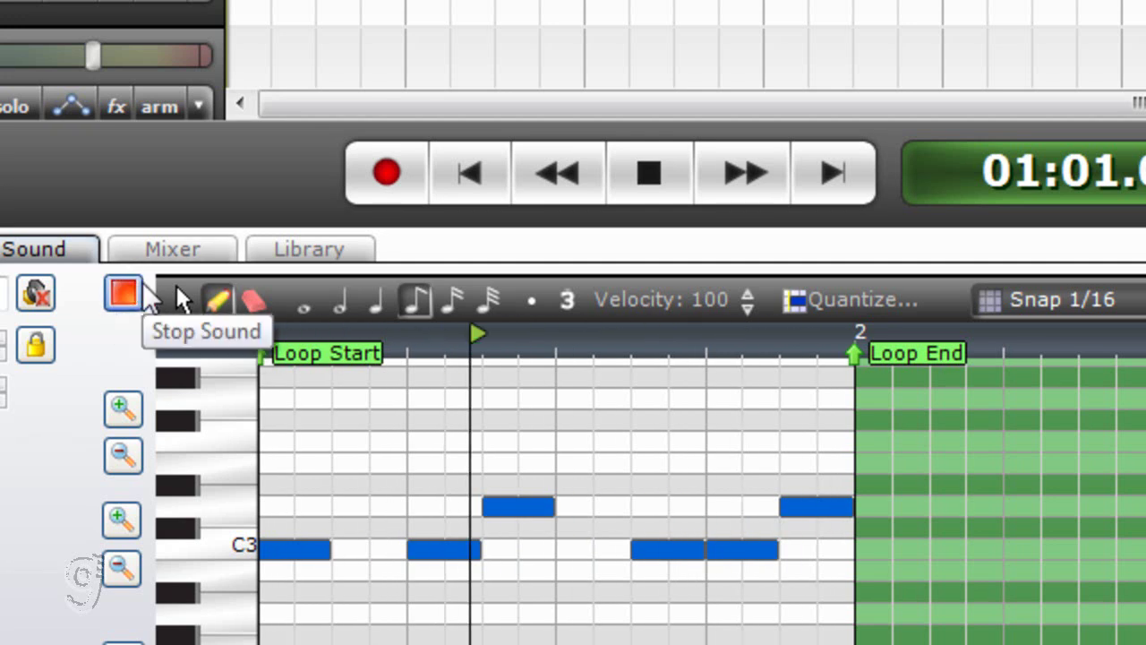
click(139, 287)
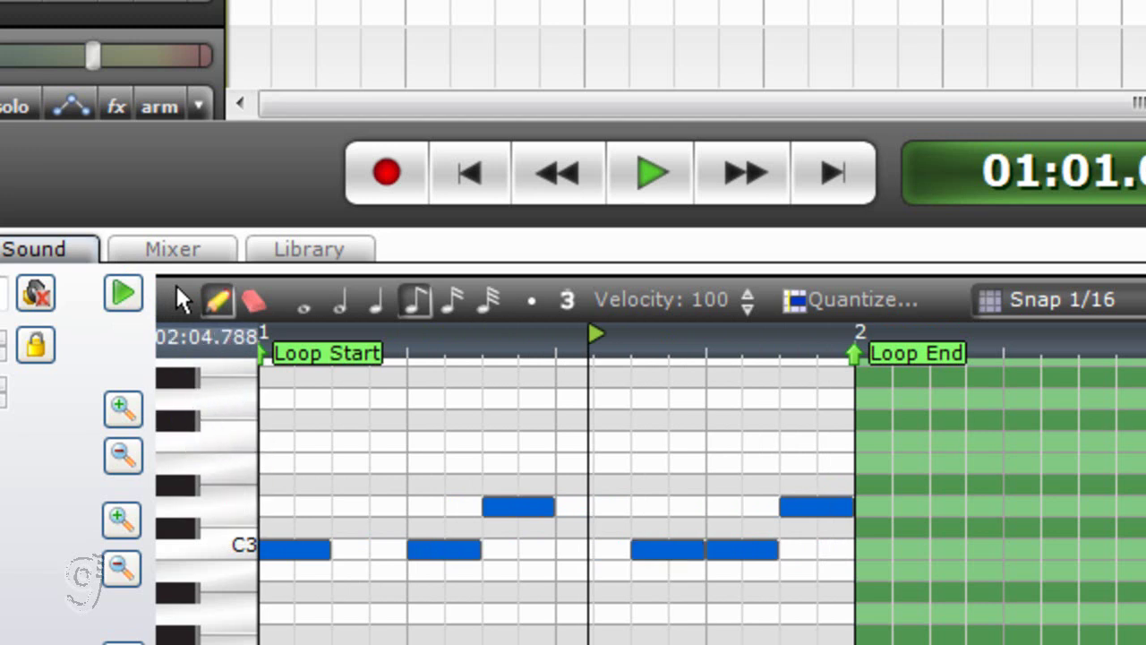
- Draw sixteen 1/16 hits along the higher drum row across the bar and play the loop
scroll(650, 500, up, 1)
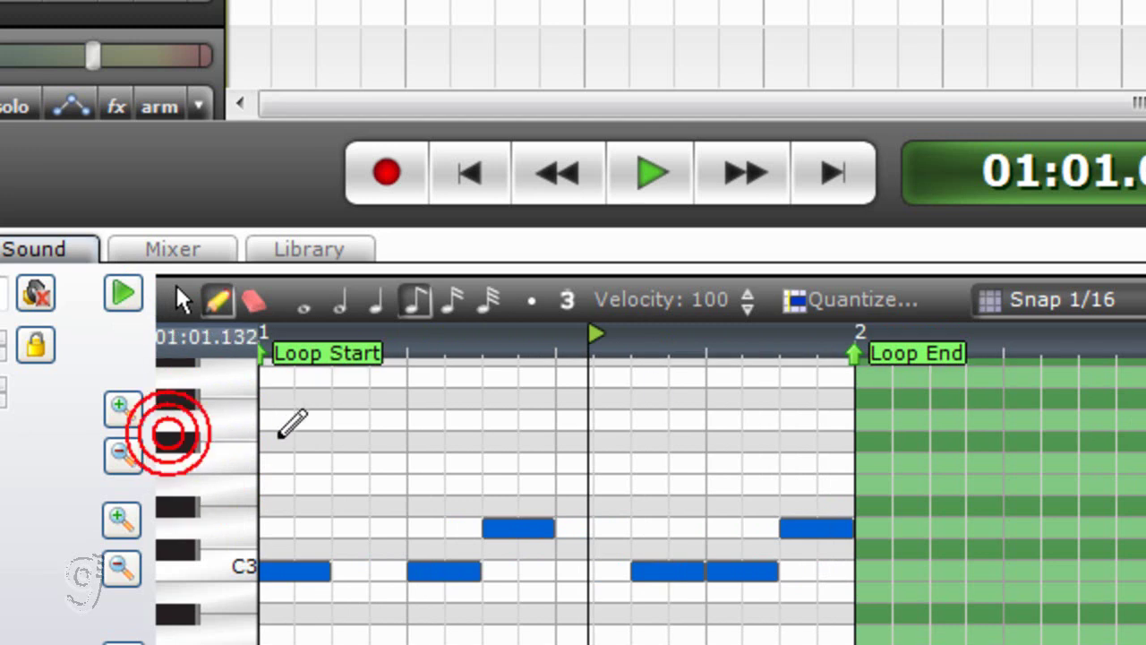
click(267, 439)
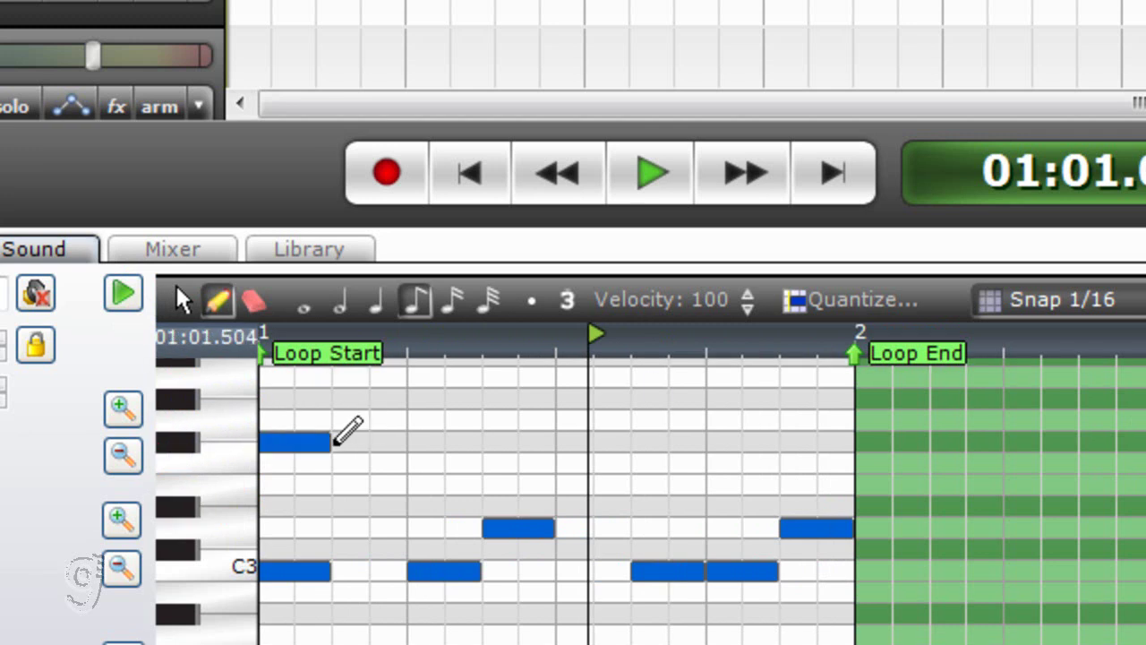
drag(330, 440, 294, 442)
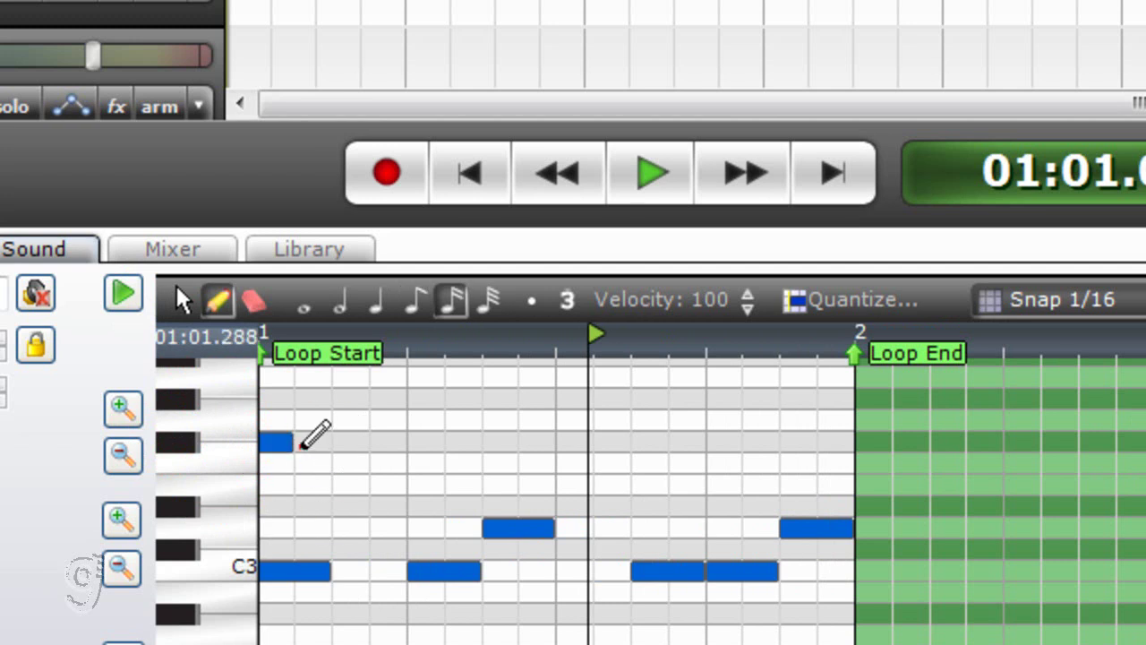
click(312, 440)
click(350, 441)
click(380, 441)
click(420, 440)
click(453, 440)
click(492, 441)
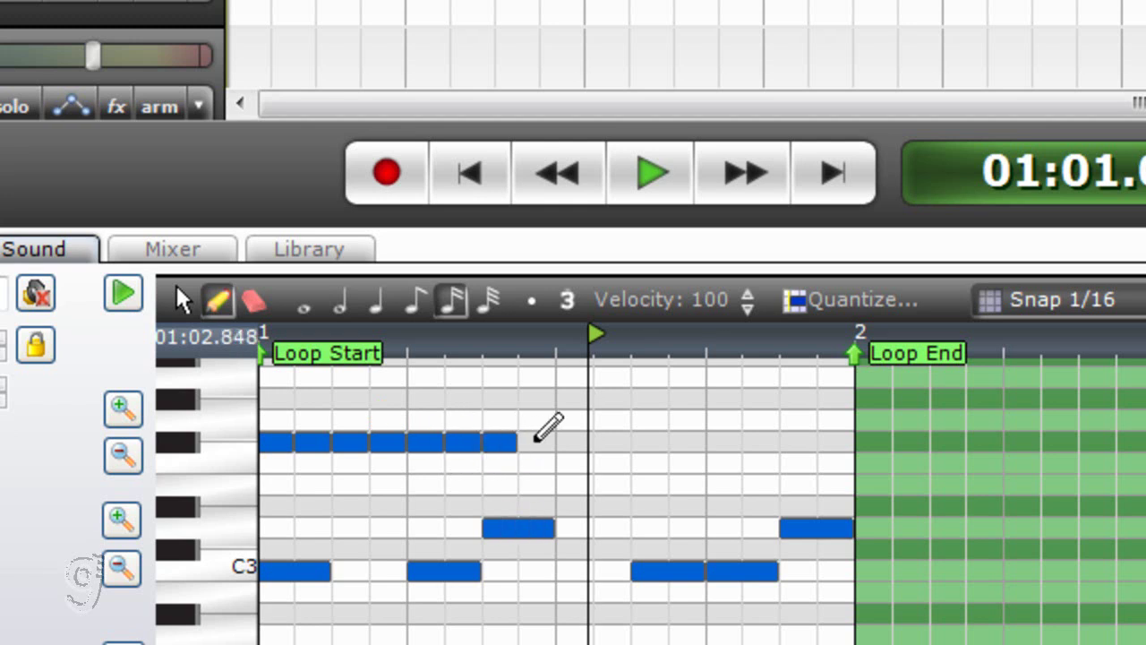
click(535, 442)
click(573, 441)
click(609, 441)
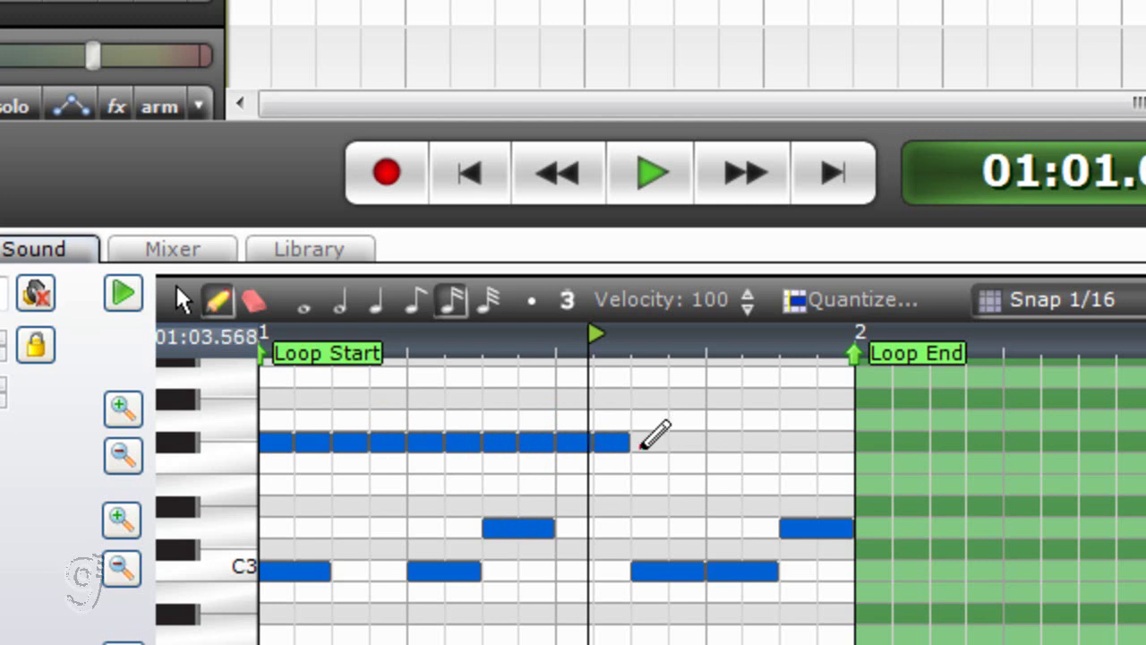
click(645, 442)
click(680, 442)
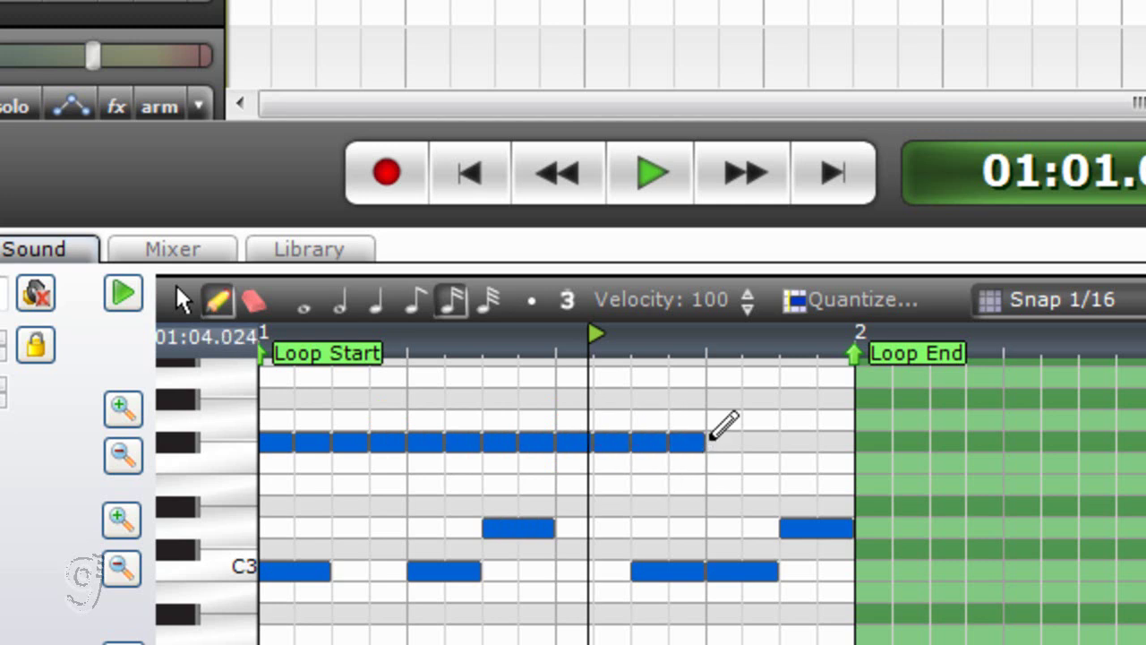
click(723, 441)
click(762, 441)
click(788, 442)
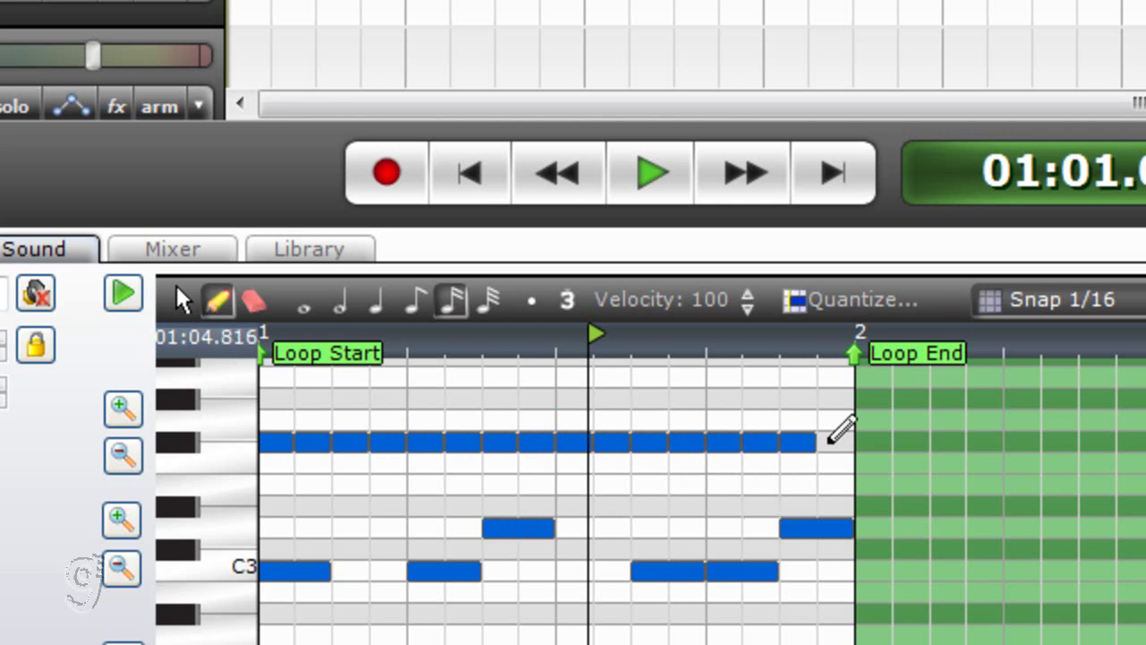
click(833, 442)
click(496, 170)
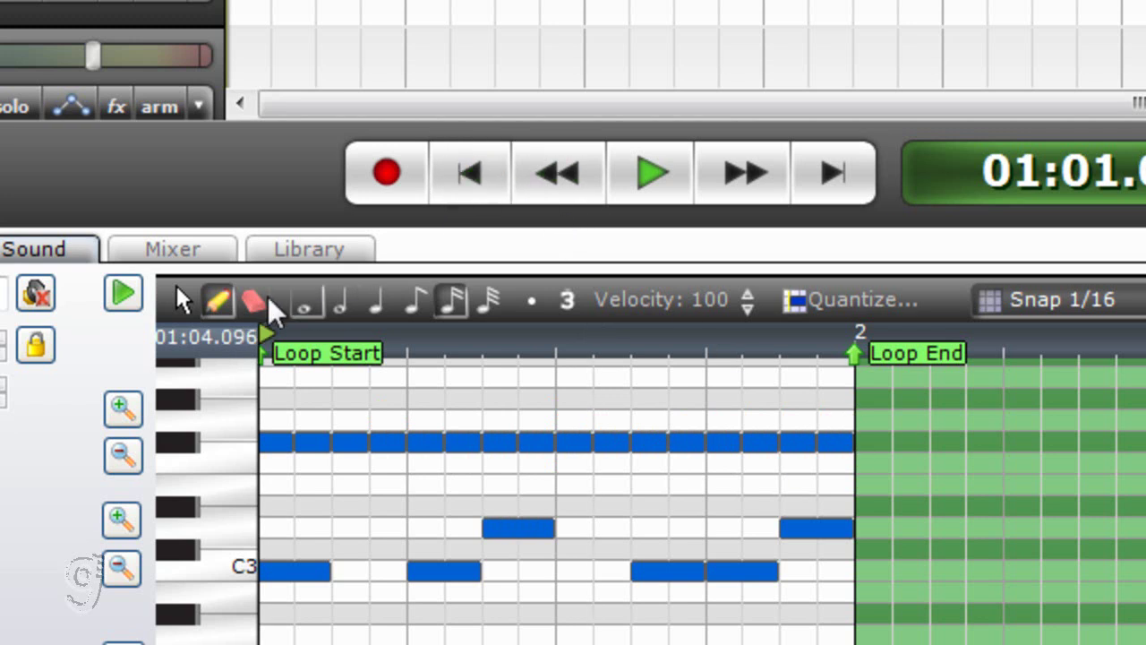
click(122, 293)
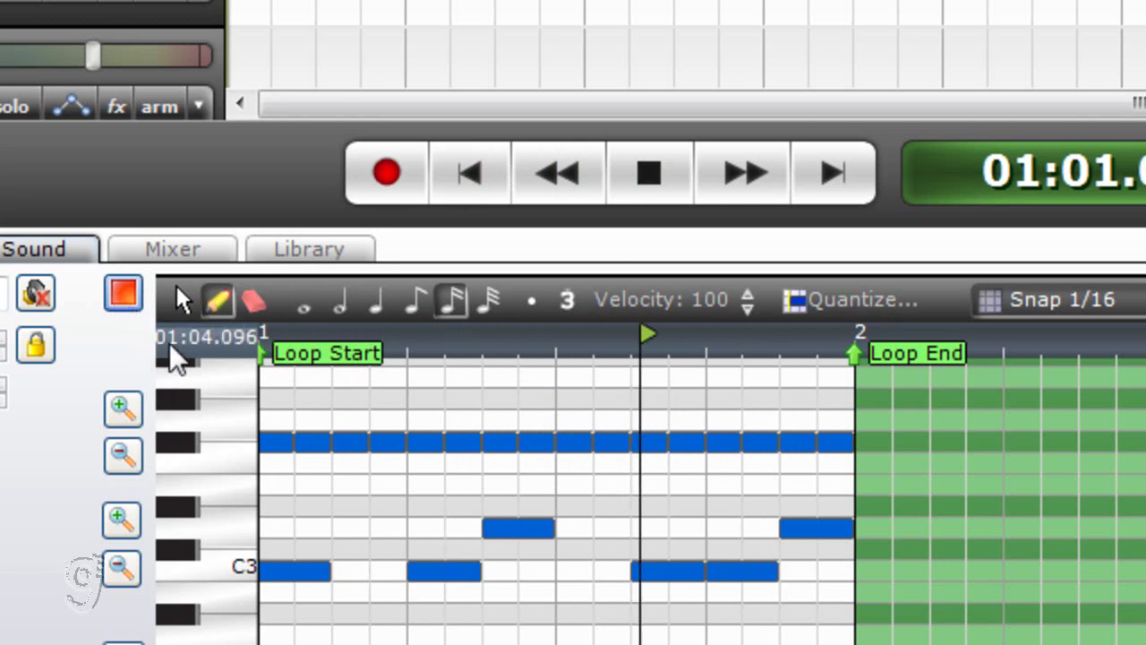
- Try an extra early D3 hit, audition it, then erase it
click(658, 184)
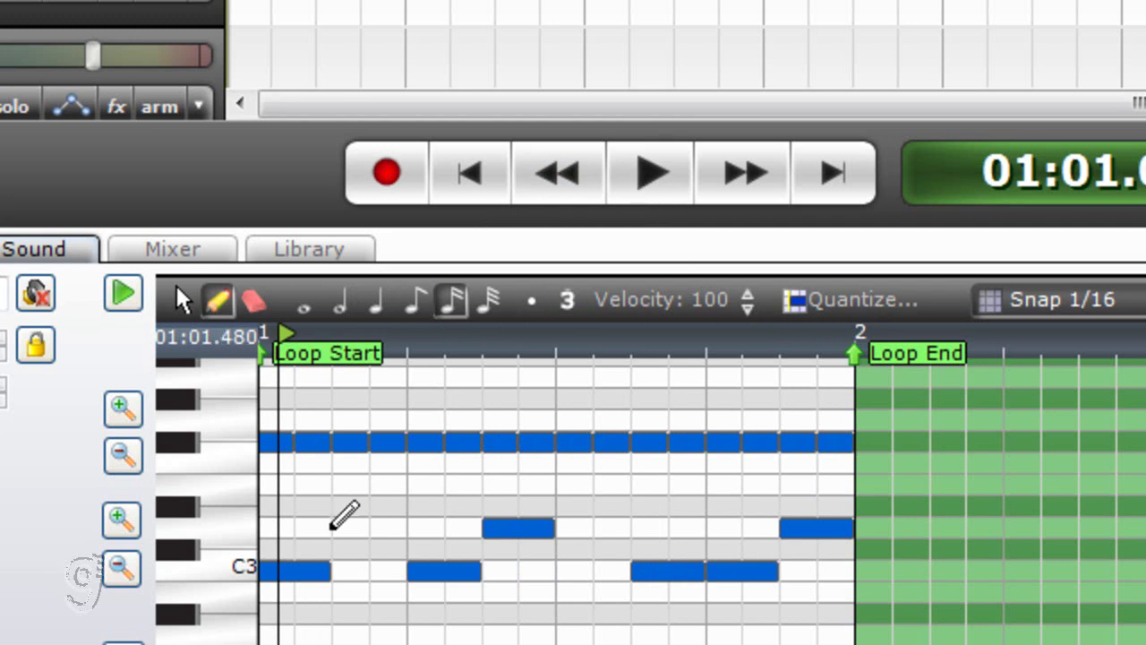
click(335, 528)
click(479, 183)
click(653, 179)
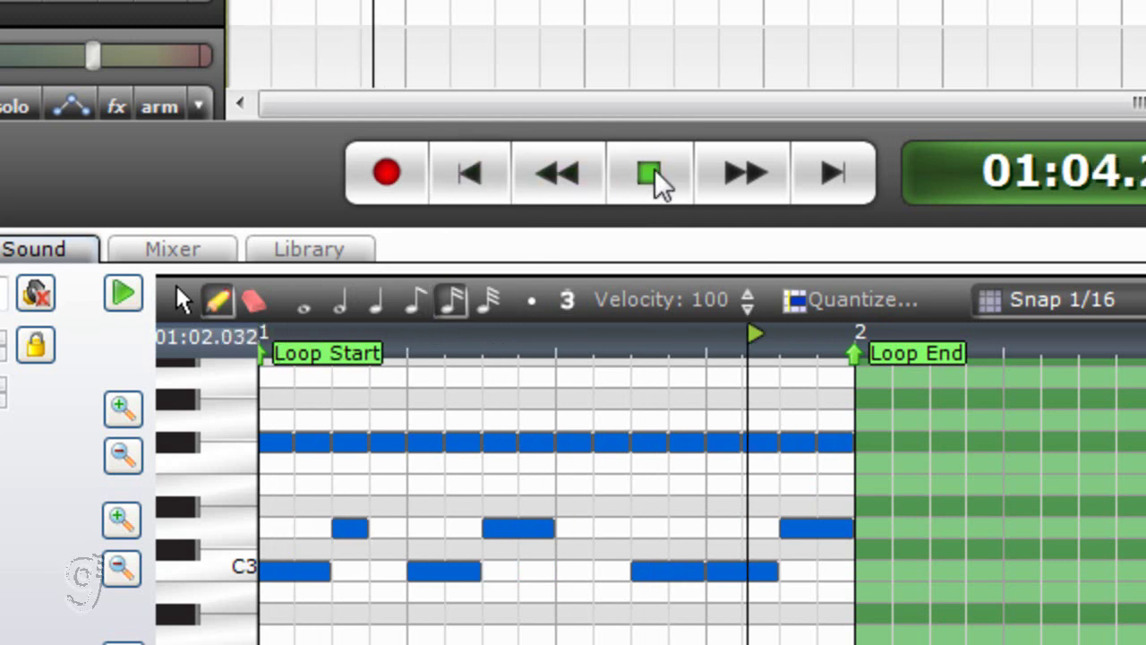
click(135, 296)
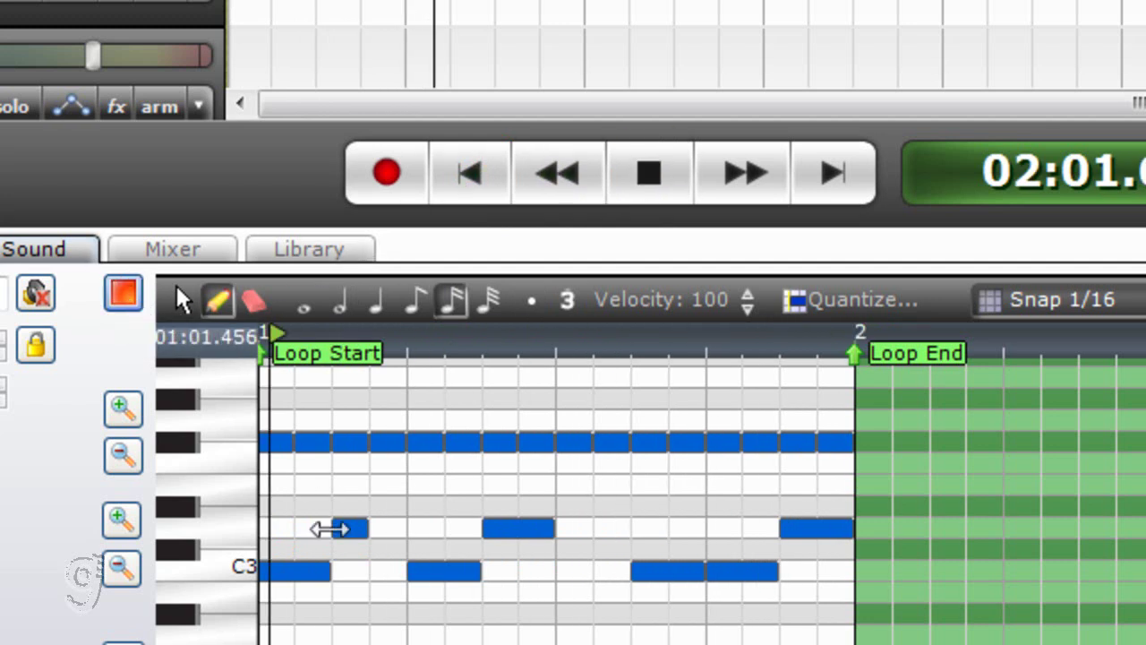
click(255, 301)
click(350, 527)
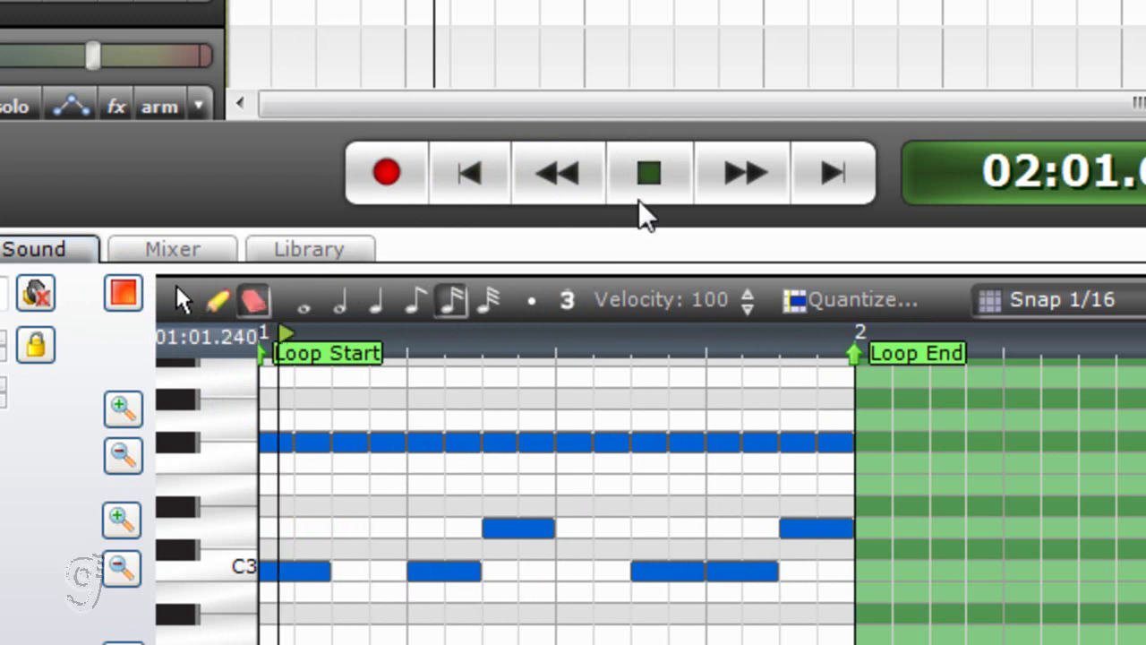
click(670, 185)
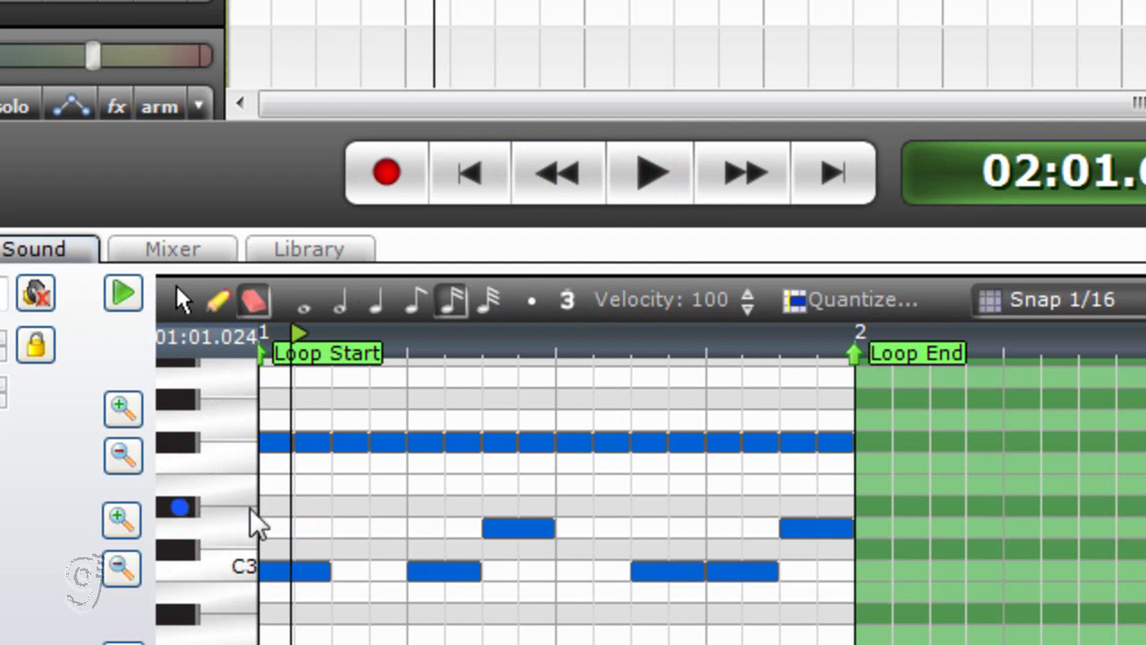
- Move the early D3 hit one step later, add two D3 hits after mid-bar, and audition
click(216, 301)
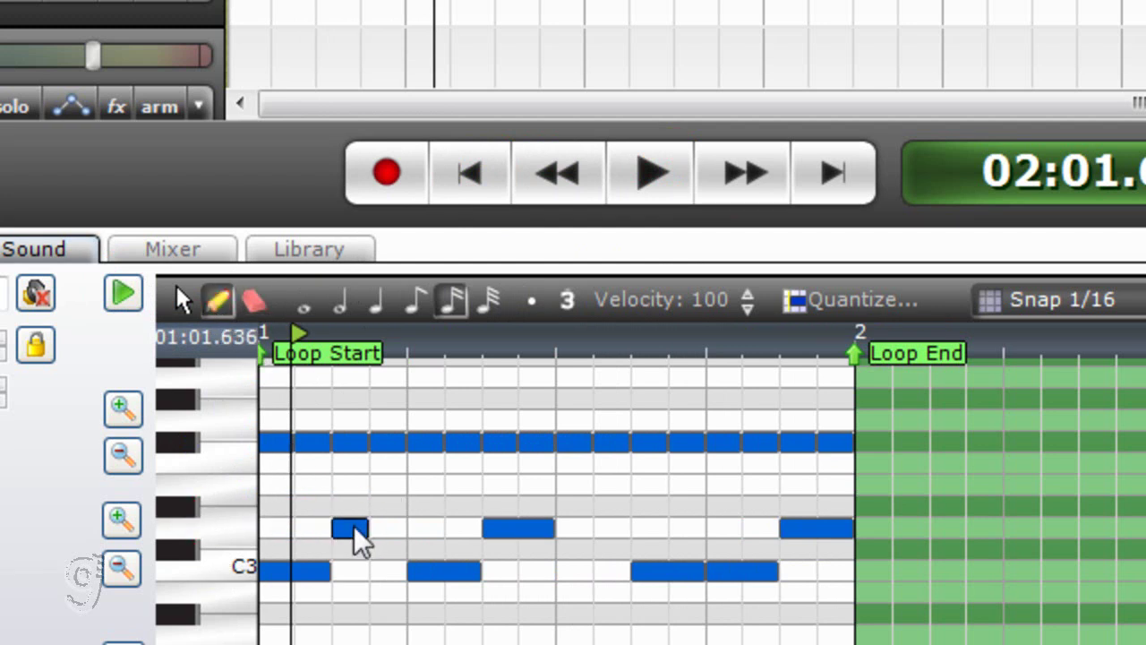
click(357, 528)
drag(356, 528, 383, 541)
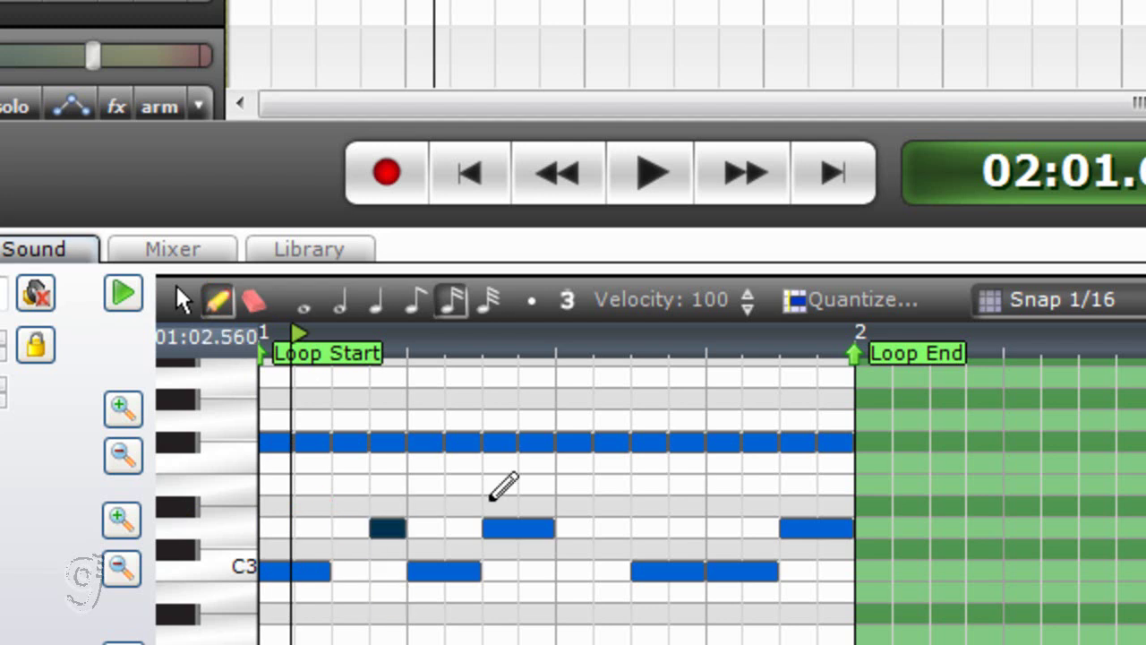
click(607, 528)
click(752, 528)
click(493, 185)
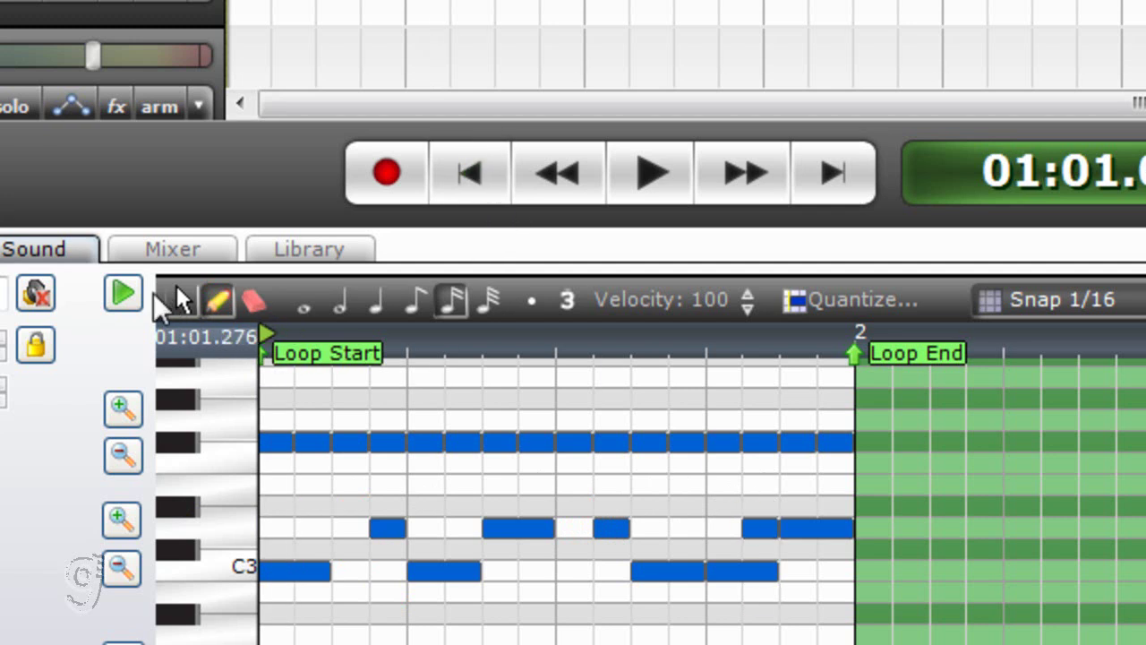
click(132, 296)
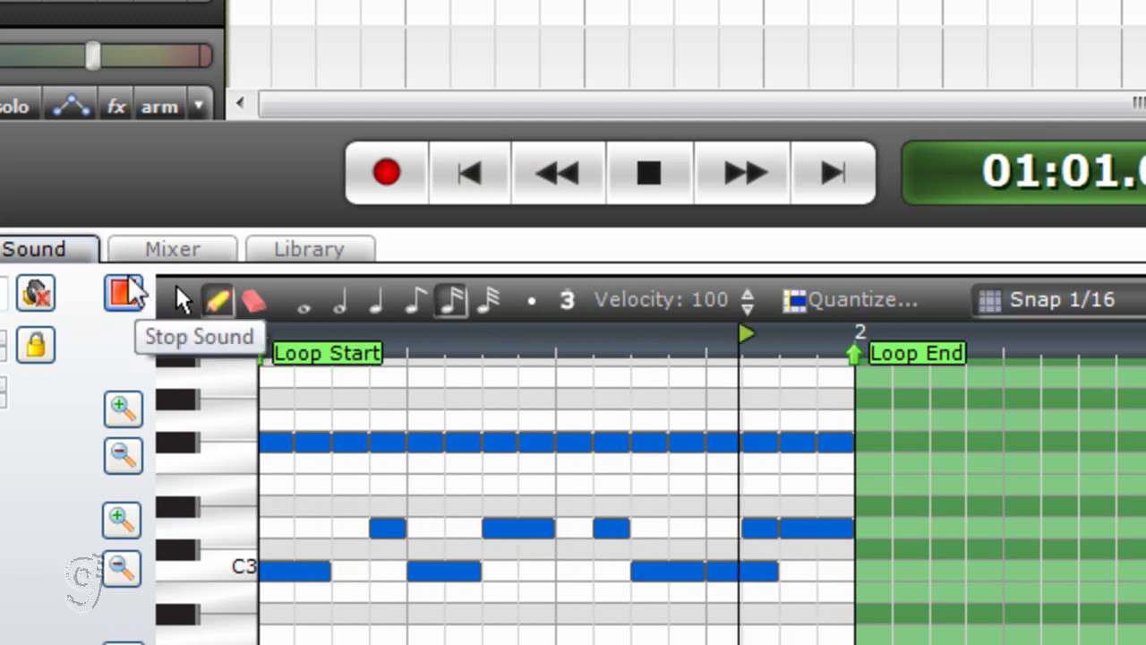
- Erase the two D3 hits near the loop's end, auditioning after each
click(123, 296)
click(253, 300)
click(792, 531)
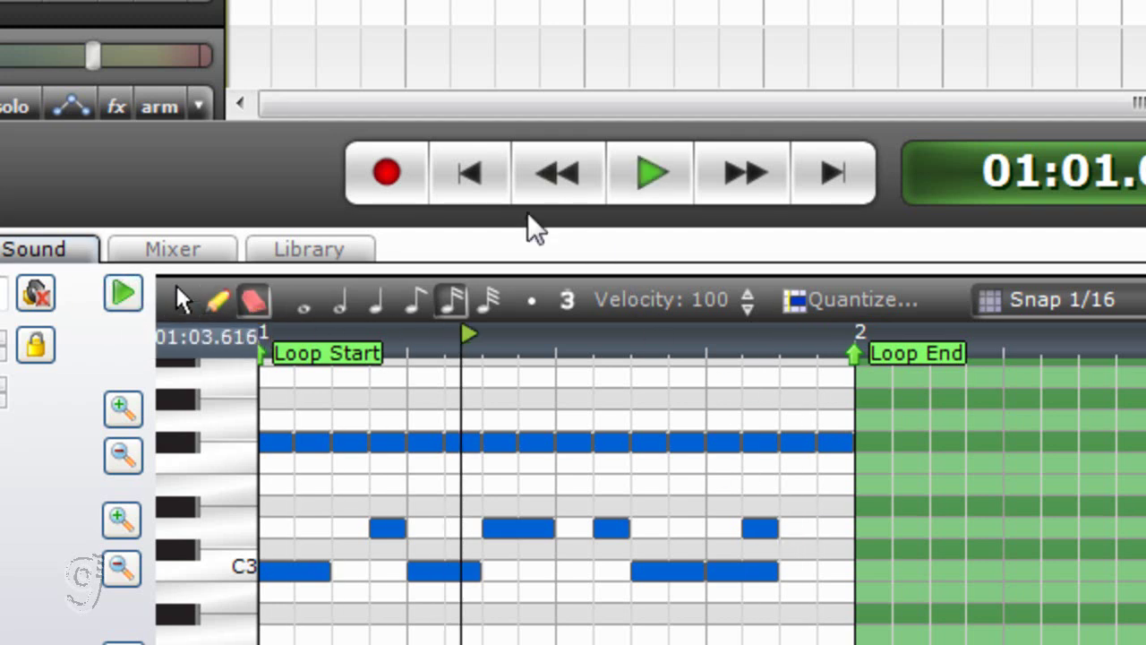
click(484, 193)
click(125, 293)
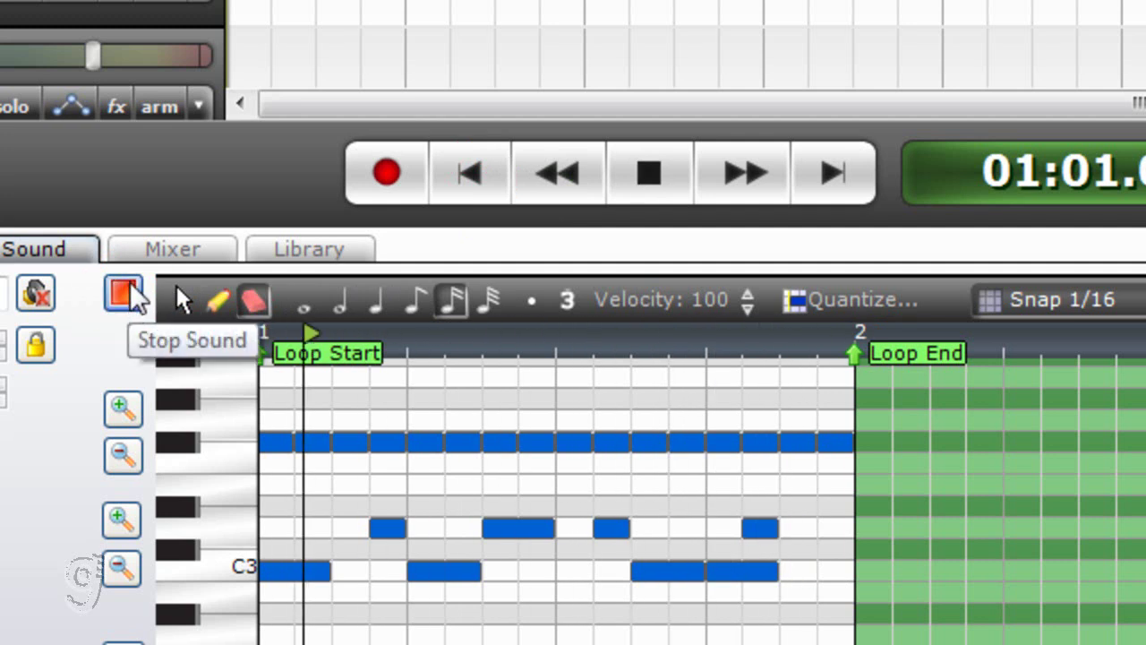
click(125, 293)
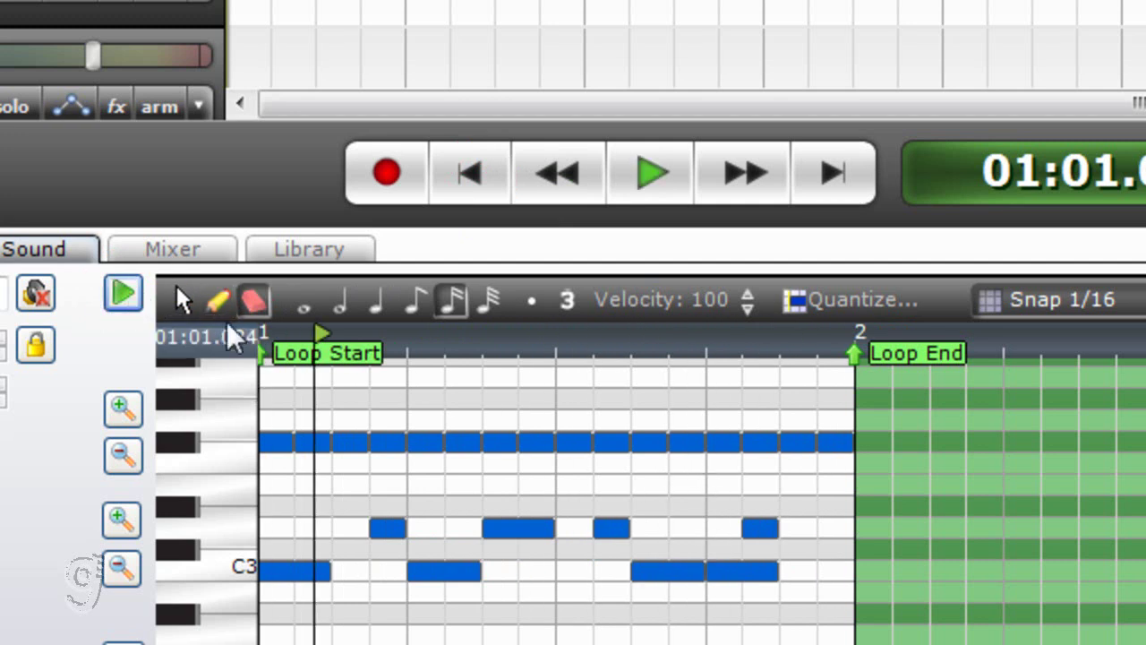
click(769, 528)
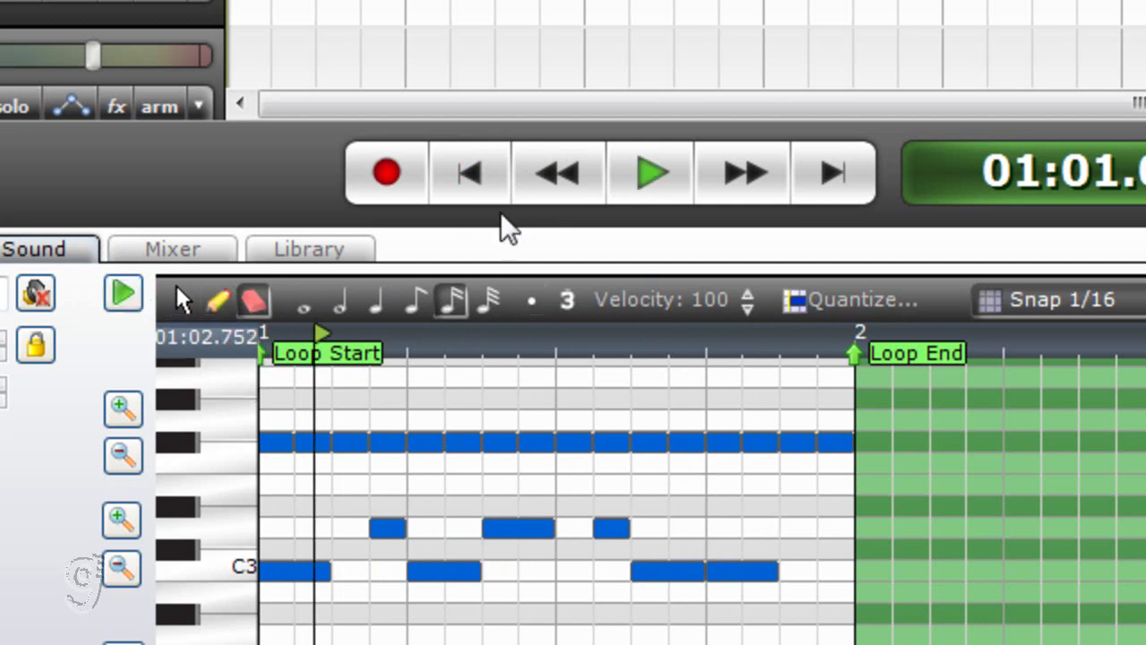
click(471, 184)
click(123, 292)
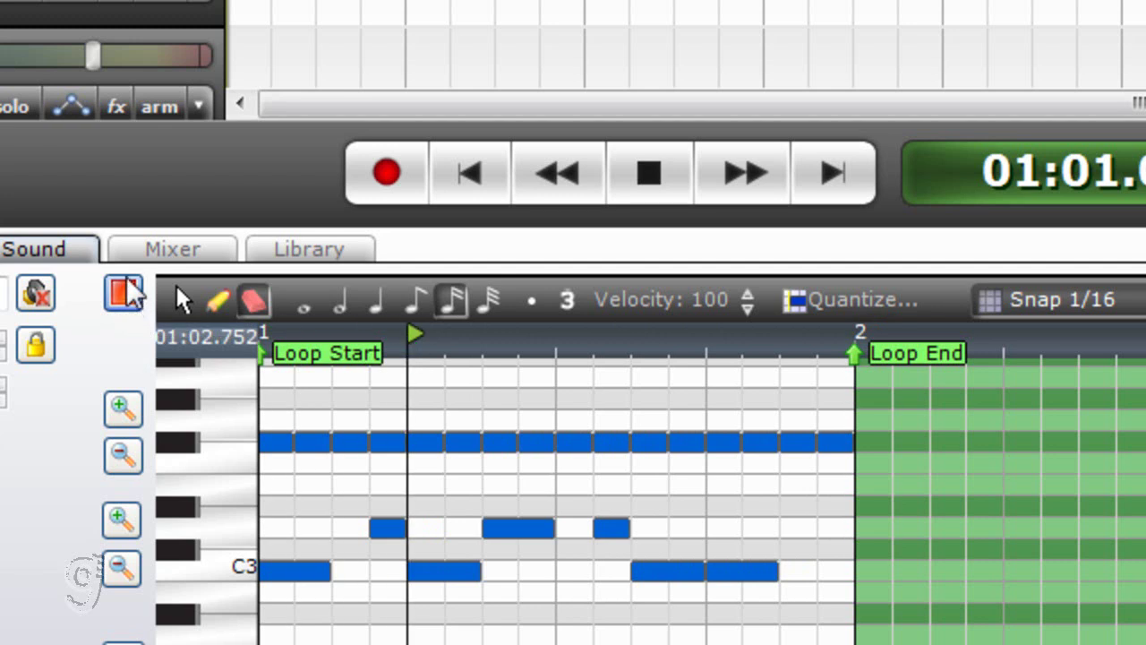
click(137, 295)
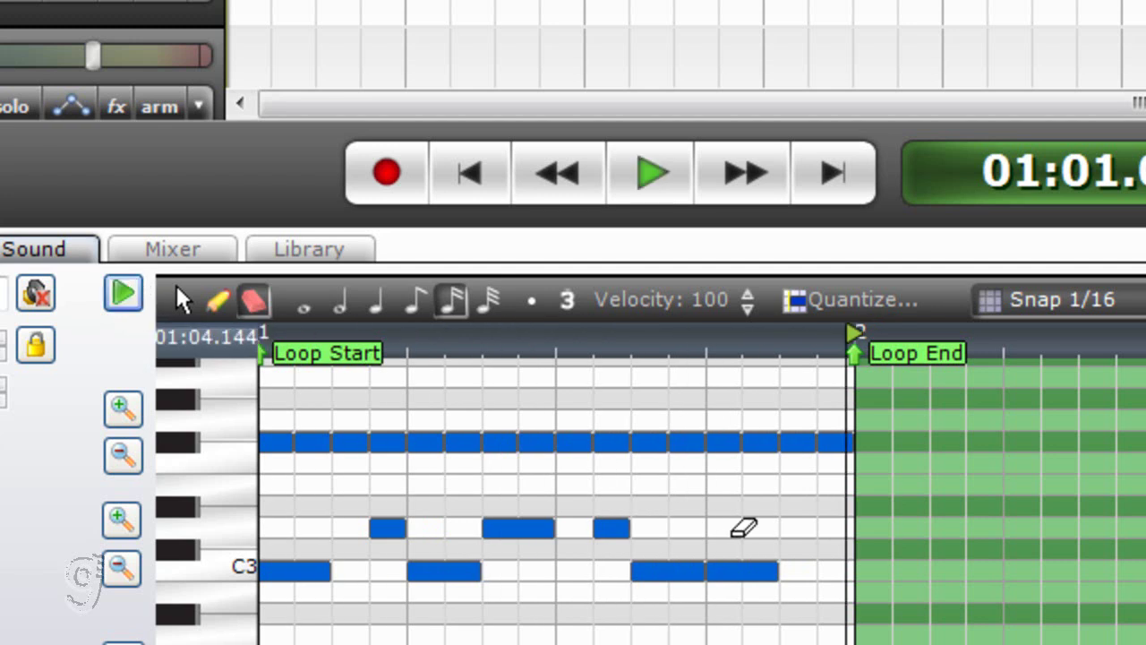
- Draw a short D3 hit on the bar's last 1/16 step and audition the loop
click(217, 301)
click(611, 528)
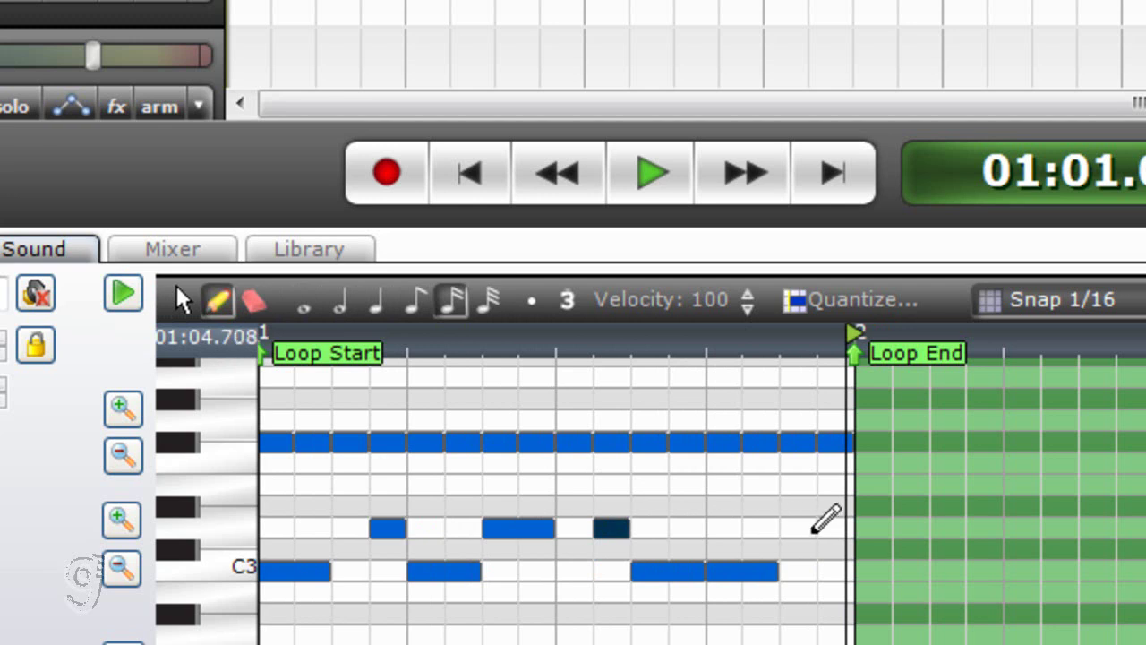
click(820, 530)
click(820, 530)
click(469, 179)
click(123, 295)
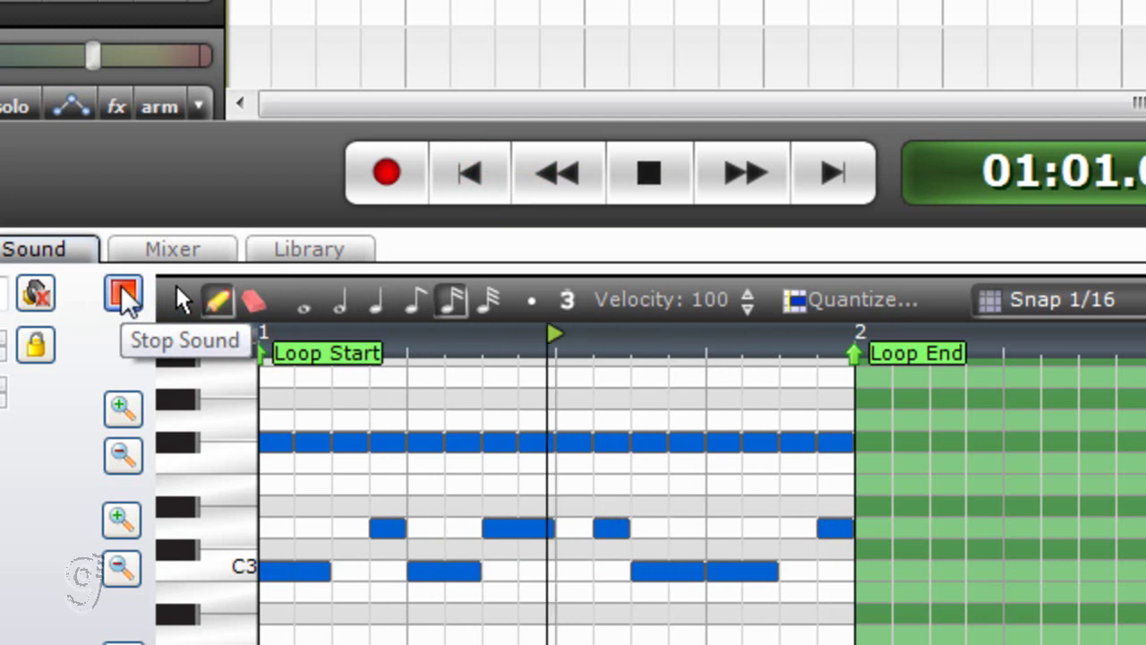
click(125, 293)
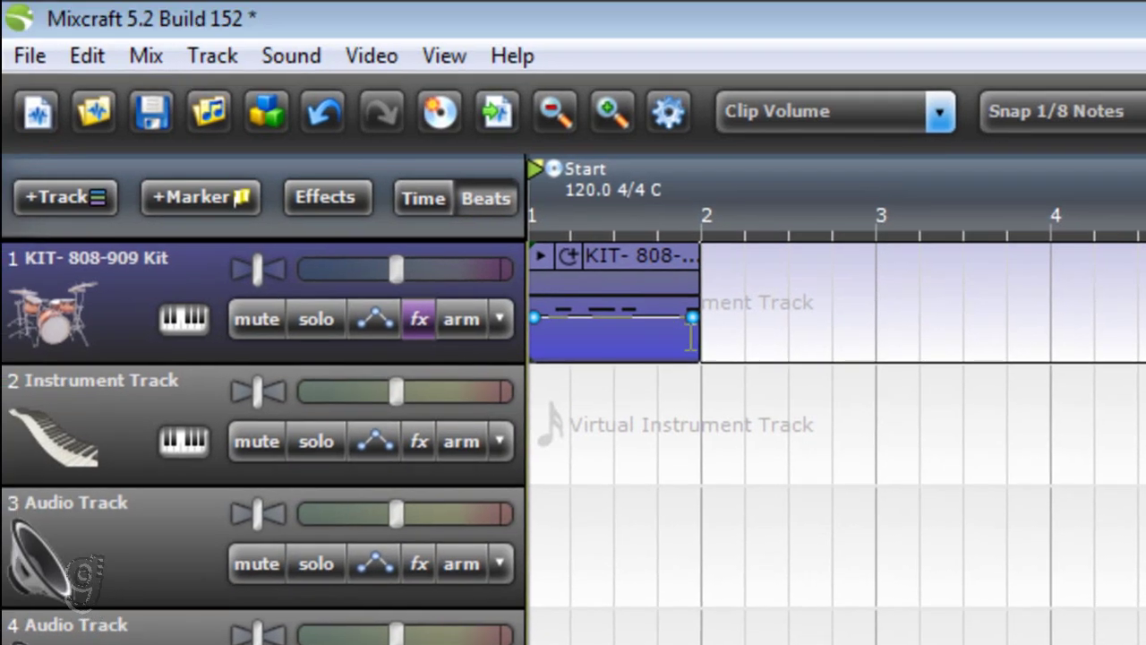
- Load the Drums category's Hammer of Thor preset as track 2's instrument
click(165, 443)
mouse_move(1018, 405)
mouse_down()
mouse_move(1025, 465)
mouse_move(1026, 422)
mouse_up()
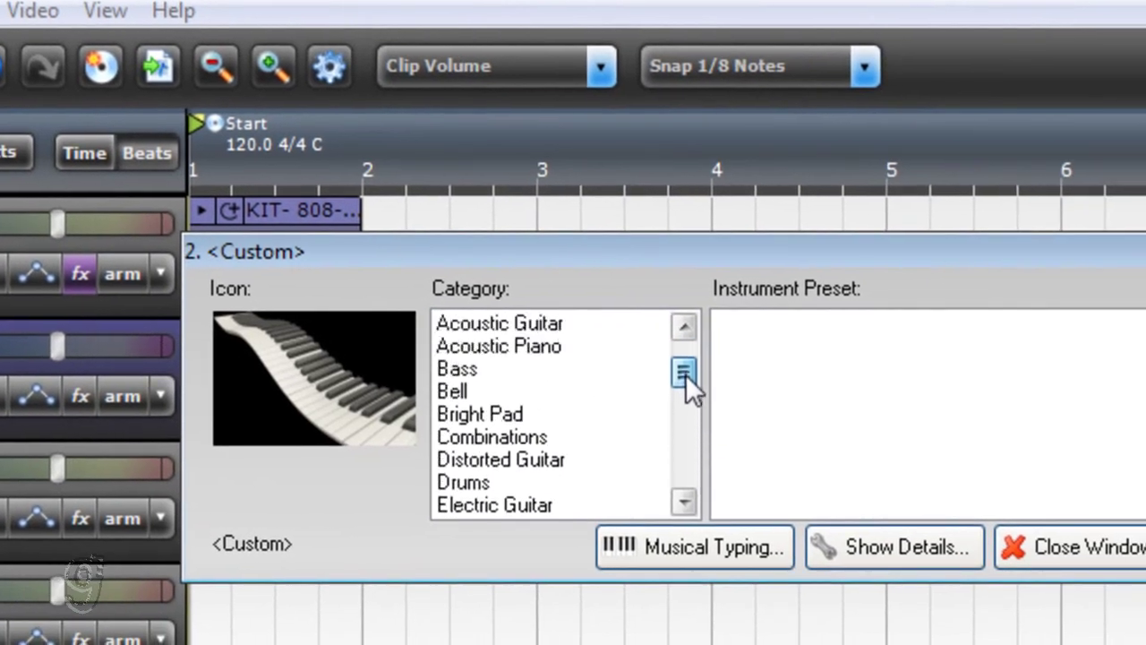
drag(686, 374, 685, 343)
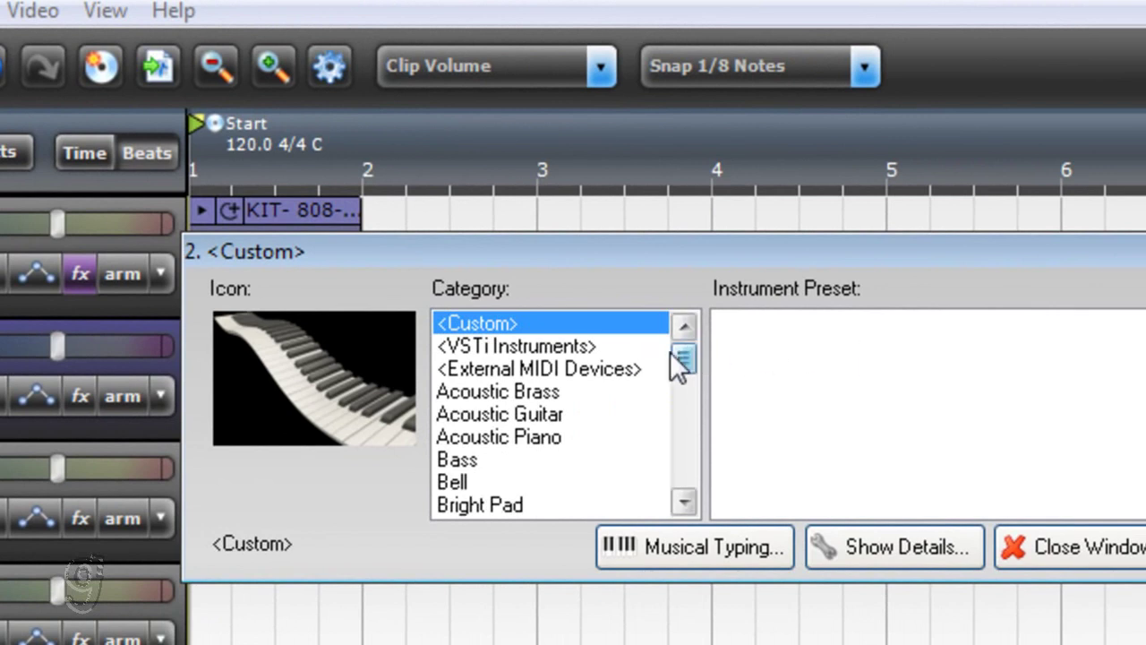
drag(679, 362, 681, 374)
click(462, 484)
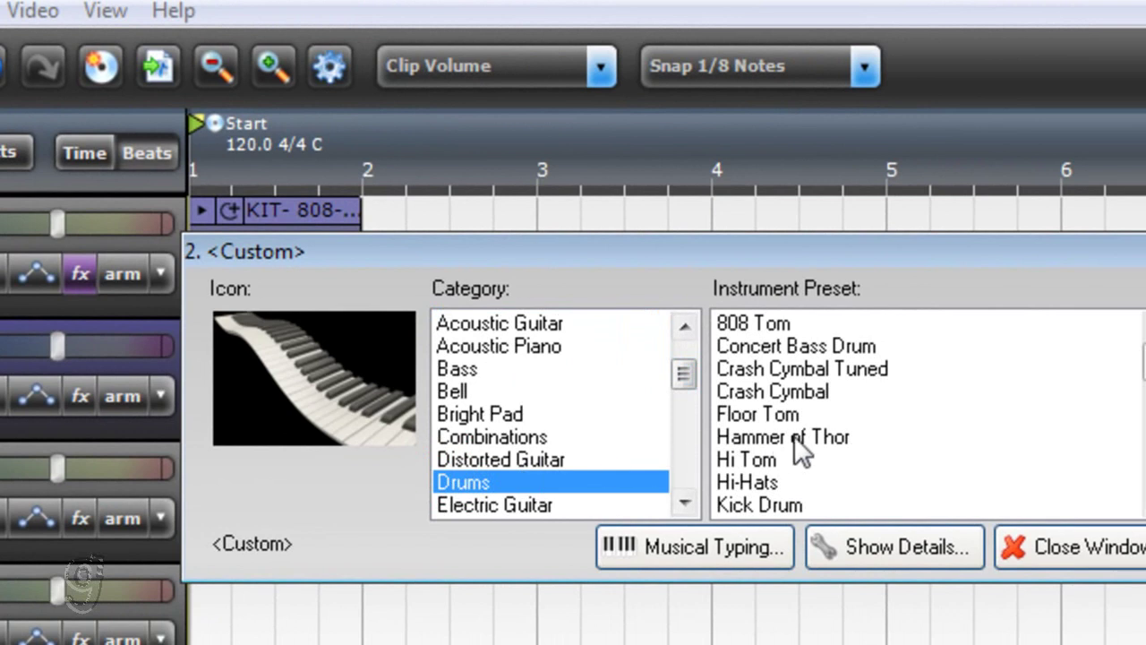
click(791, 438)
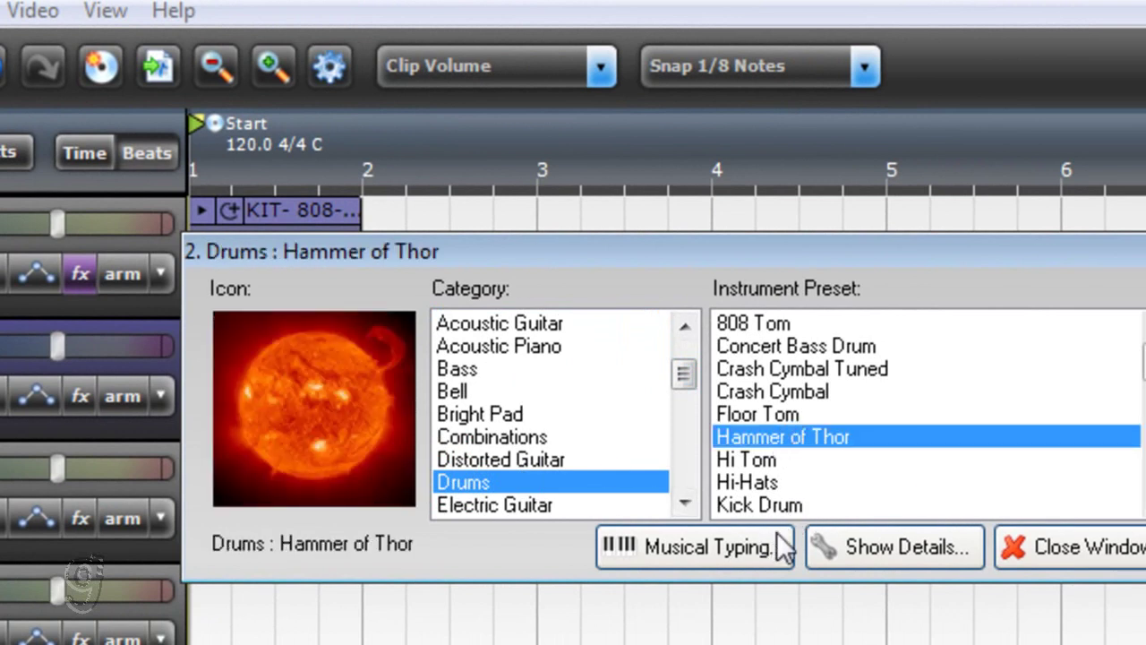
- Arm track 2 for recording and activate the Musical Typing keyboard
click(711, 546)
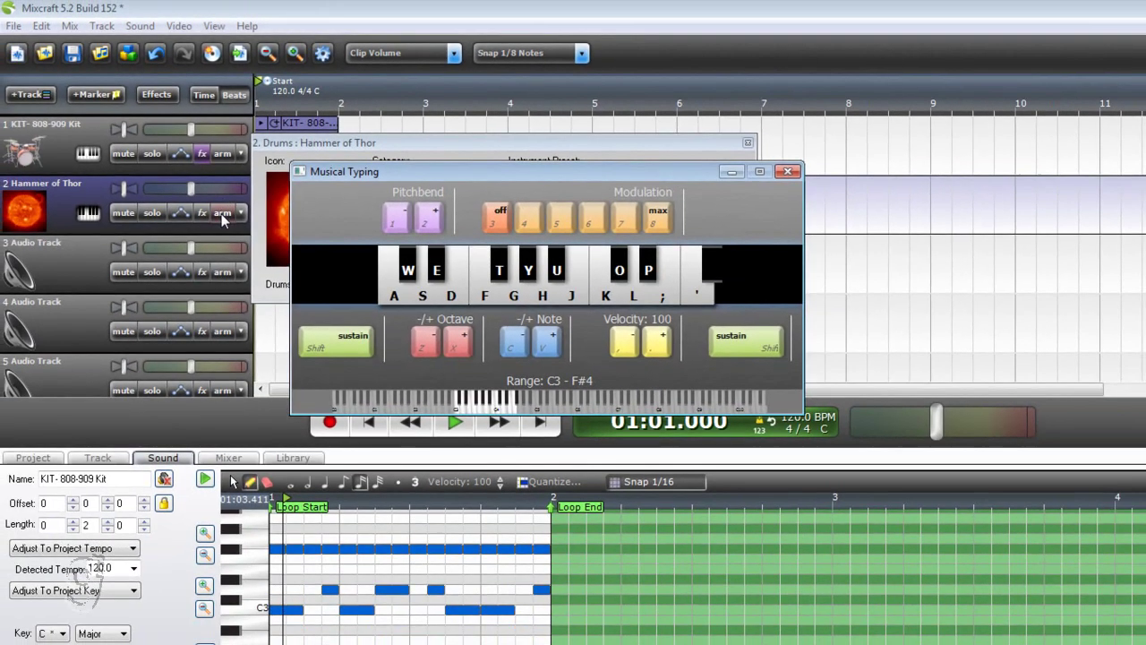
click(130, 395)
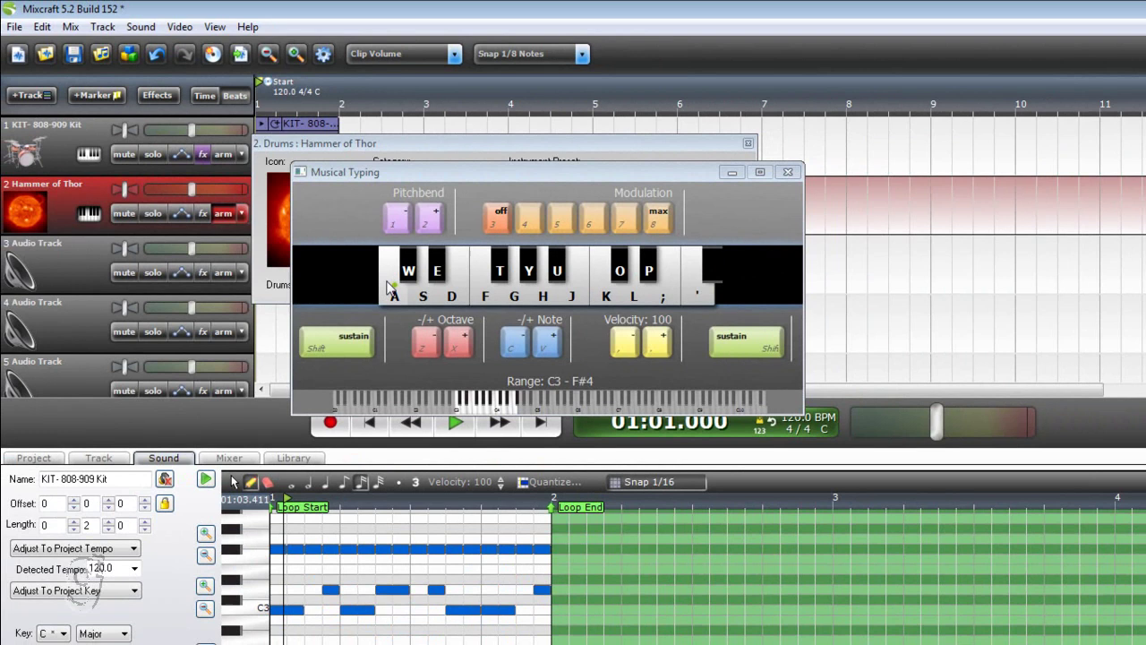
click(390, 288)
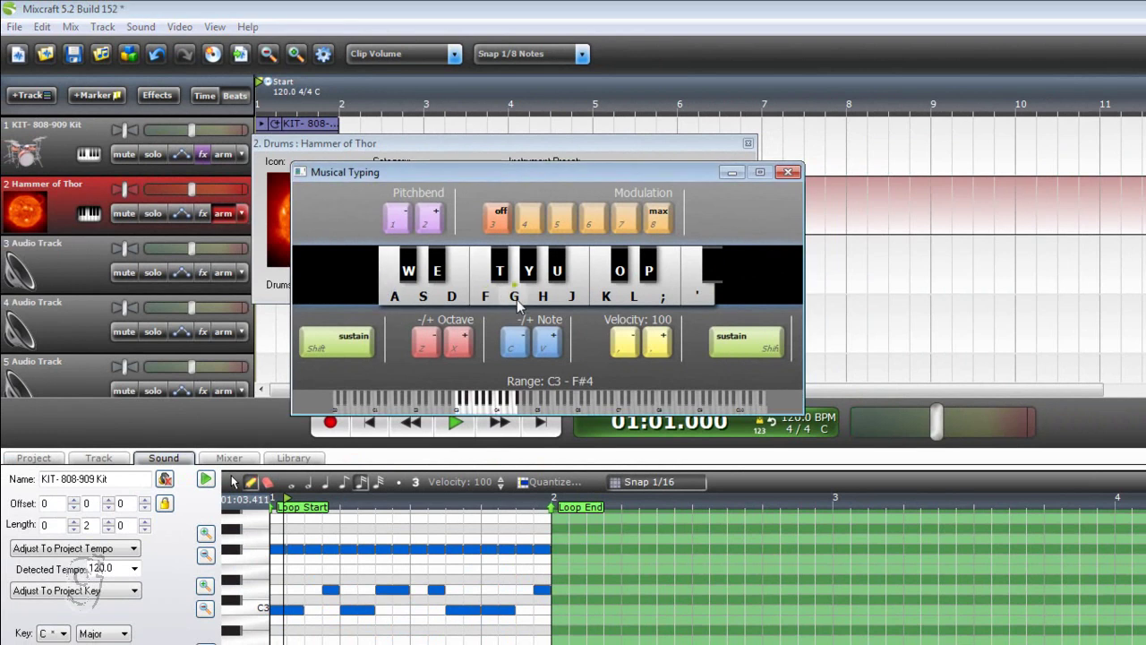
- Set the Musical Typing range to C4–F#5 and test notes with keys A, D and G
click(539, 412)
click(398, 294)
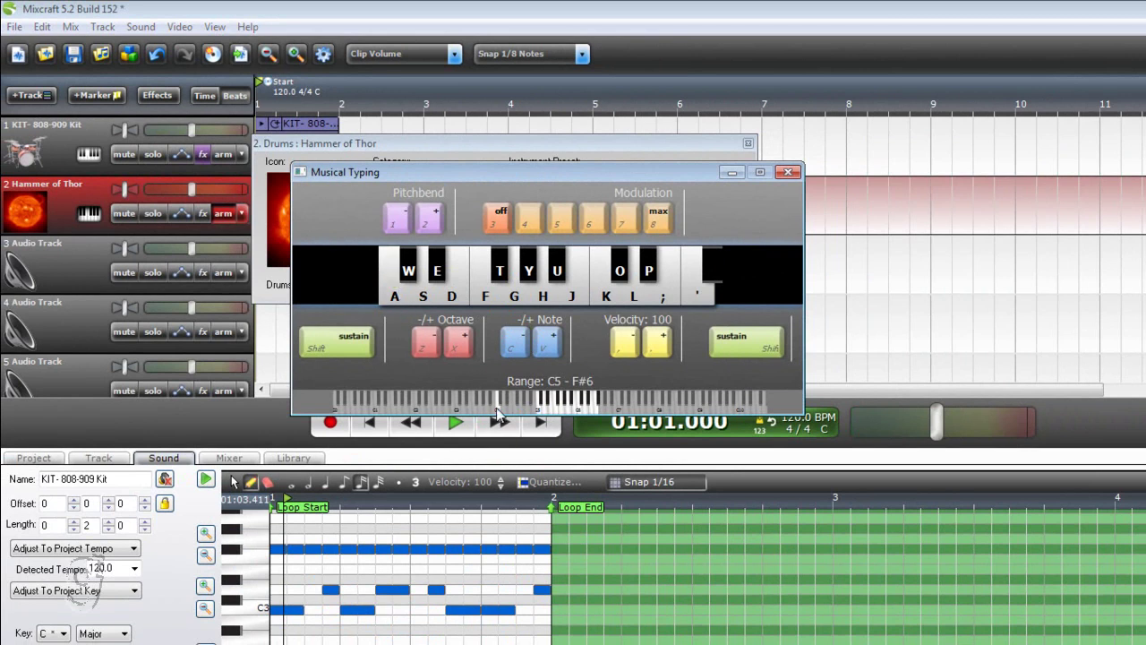
click(496, 411)
click(399, 287)
key(a)
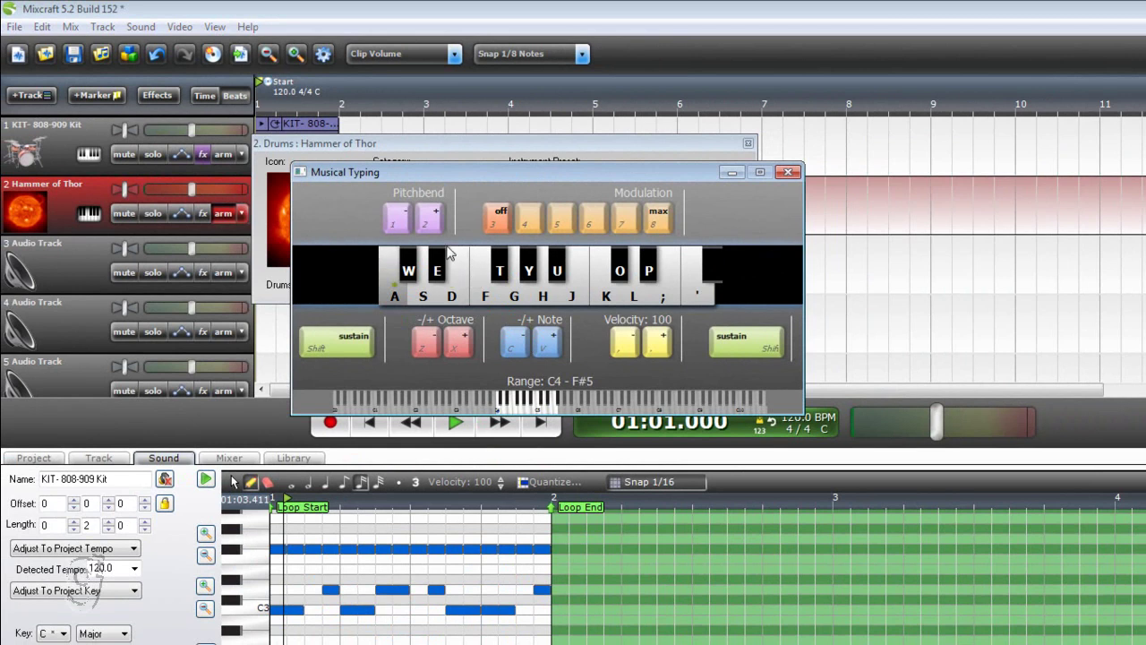
key(d)
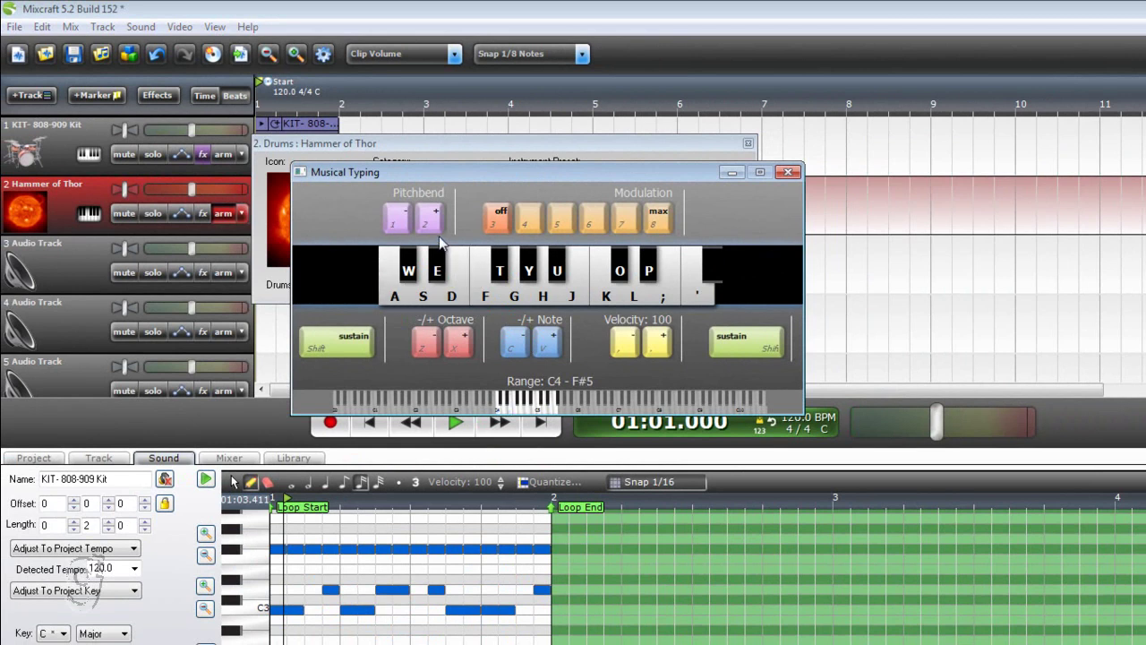
key(g)
- Insert Classic EQ on the Hammer of Thor track with its INPUT faders raised to +10 dB
click(201, 214)
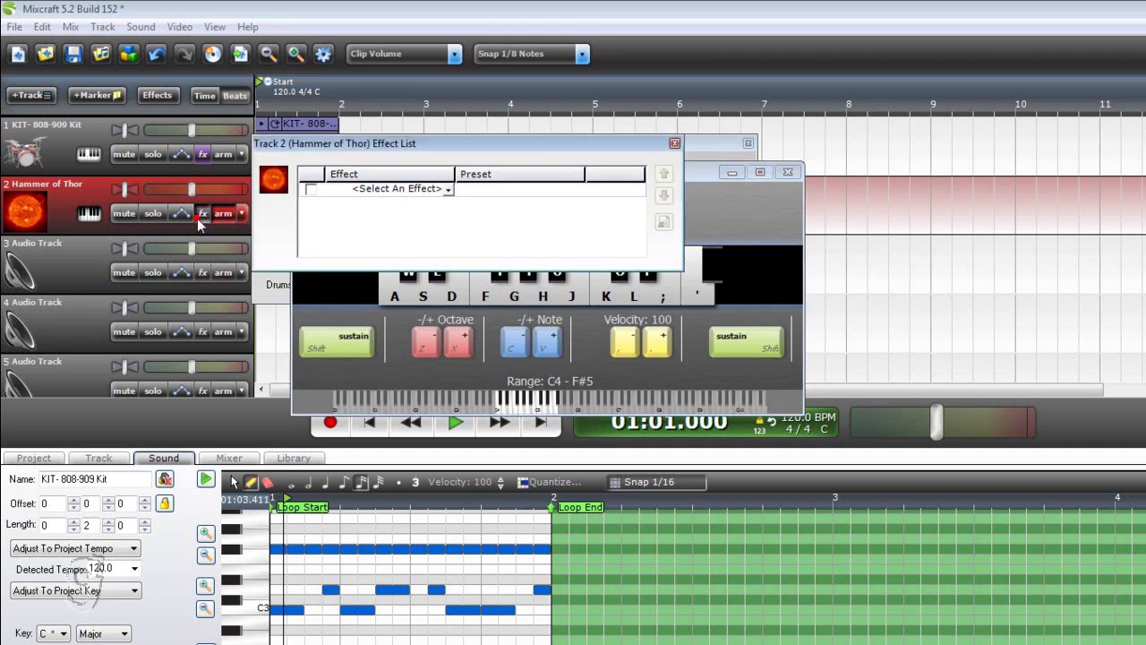
click(398, 188)
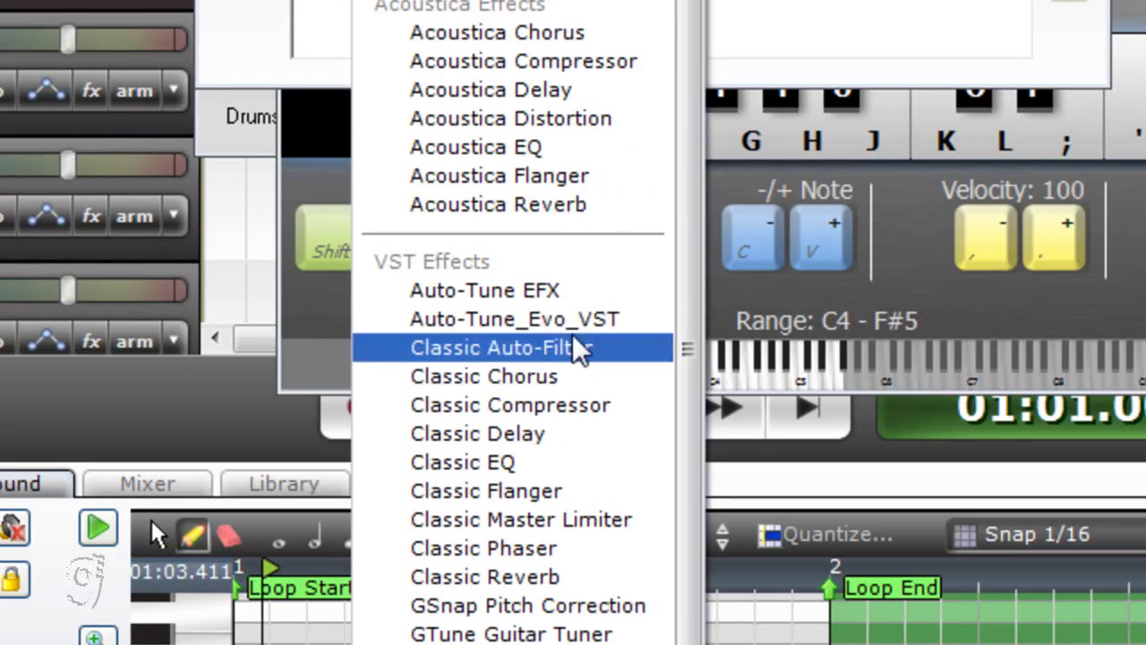
click(541, 462)
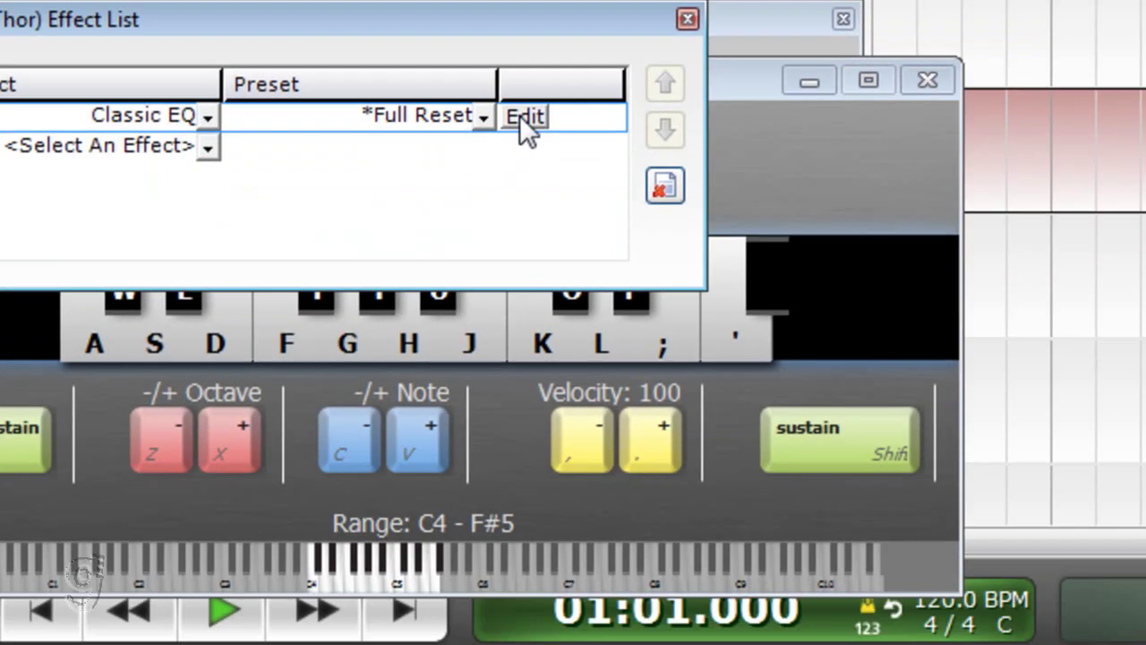
click(677, 328)
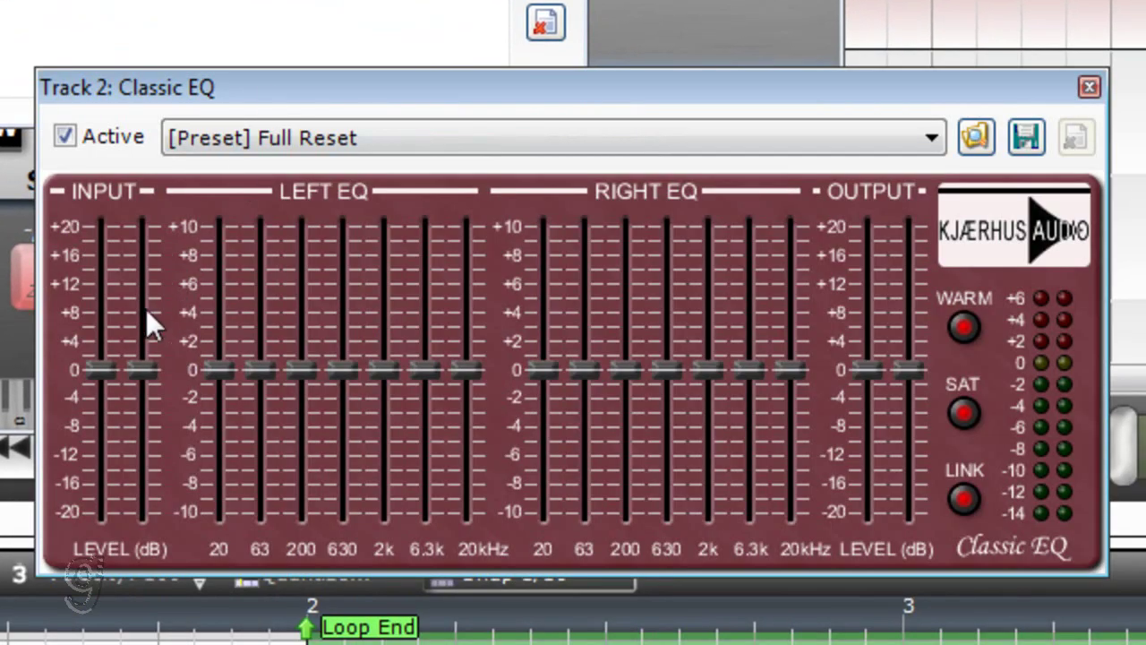
drag(110, 363, 122, 293)
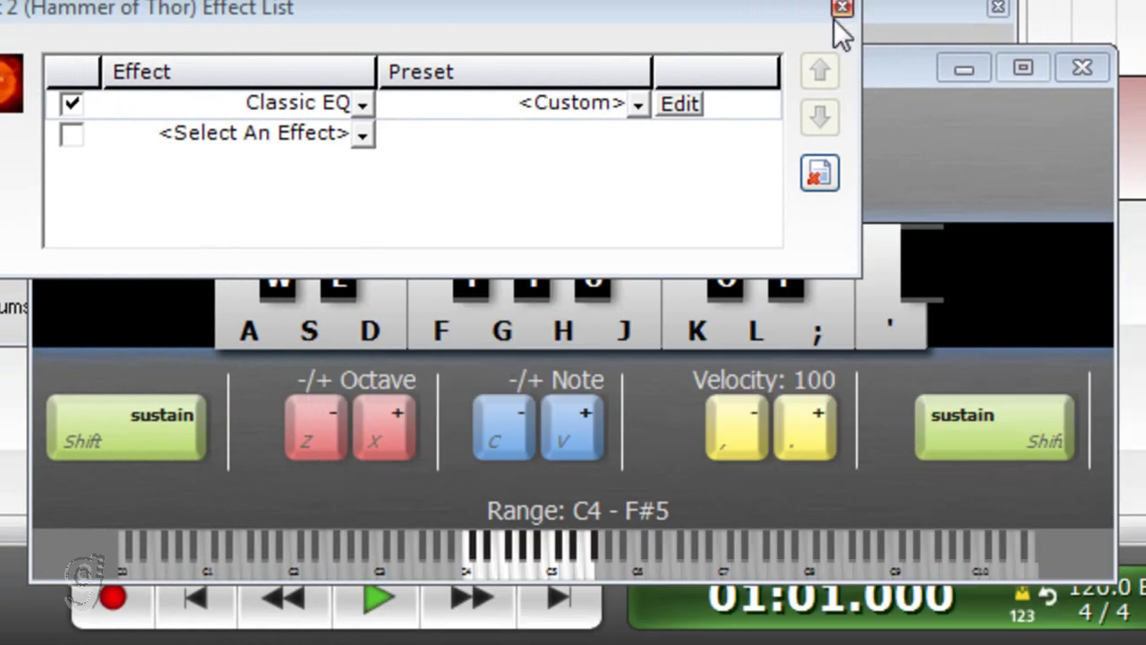
- Close the EQ windows, test a G4 note, and play the drum loop from the start
click(833, 17)
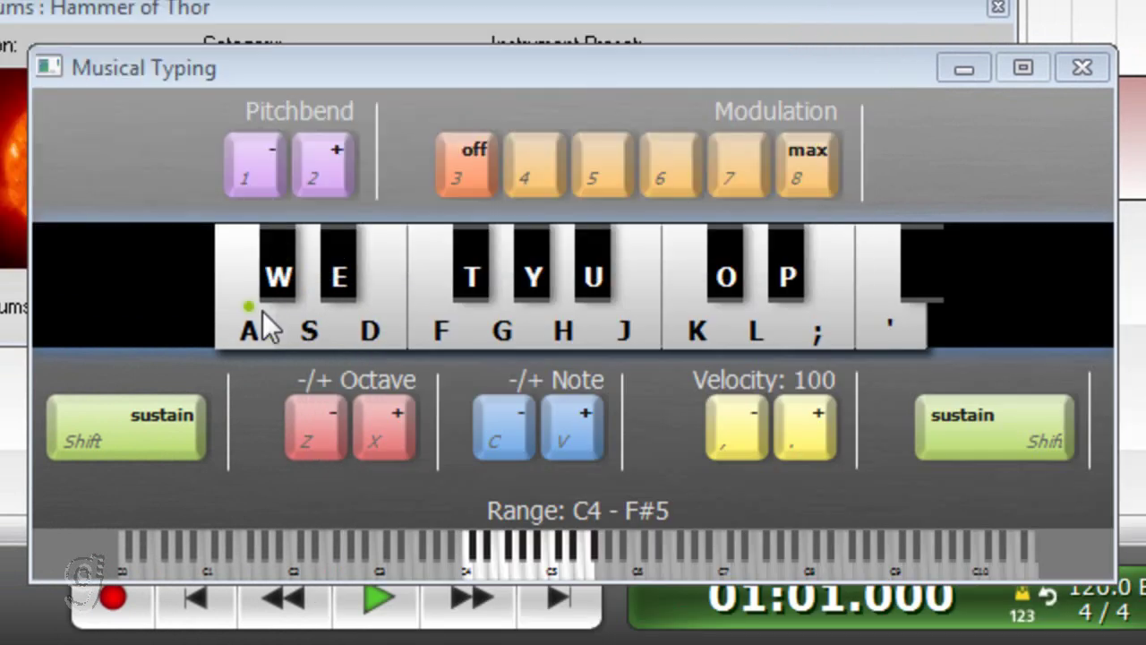
click(497, 331)
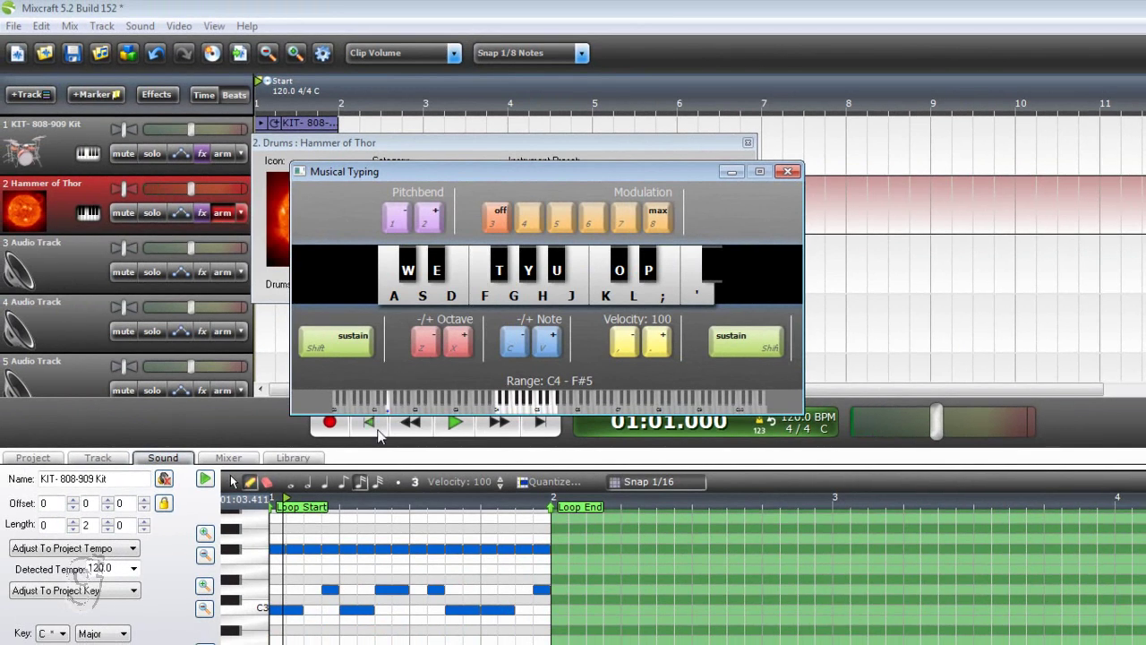
click(375, 426)
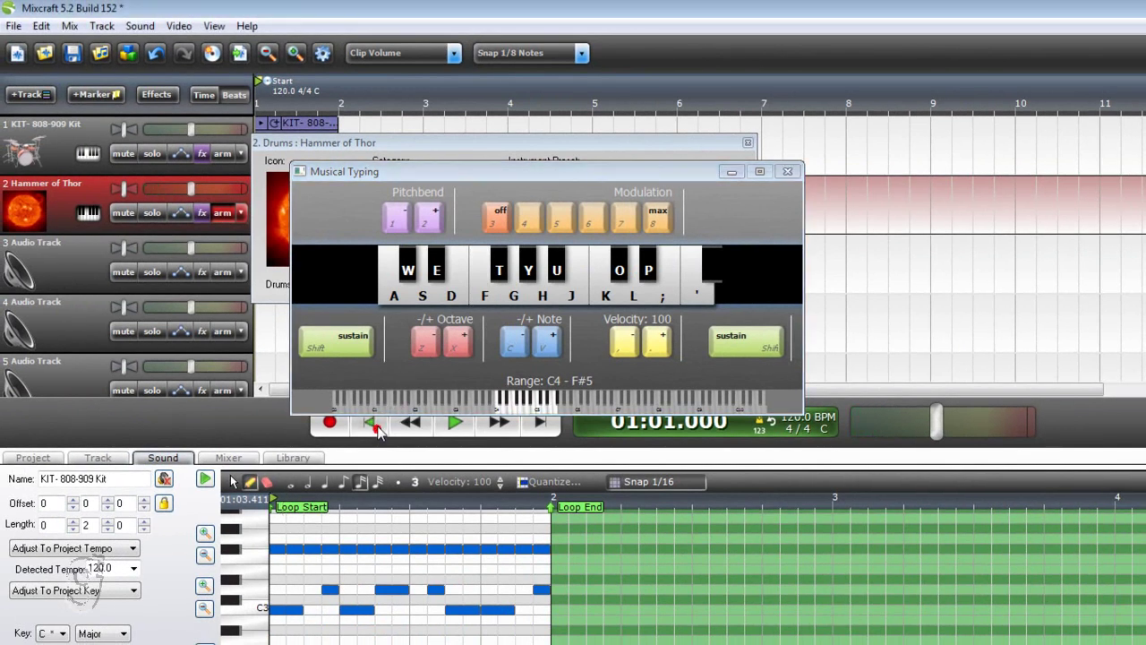
click(207, 480)
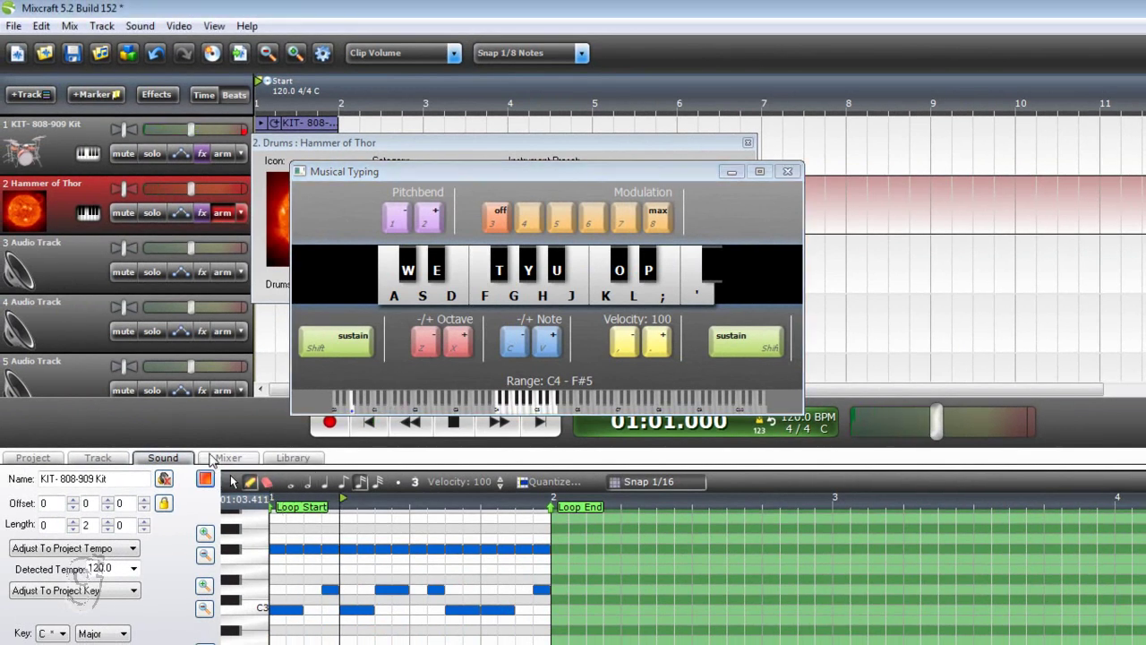
- Play alternating C4 and G4 notes (keys A and G) over the drum beat
key(a)
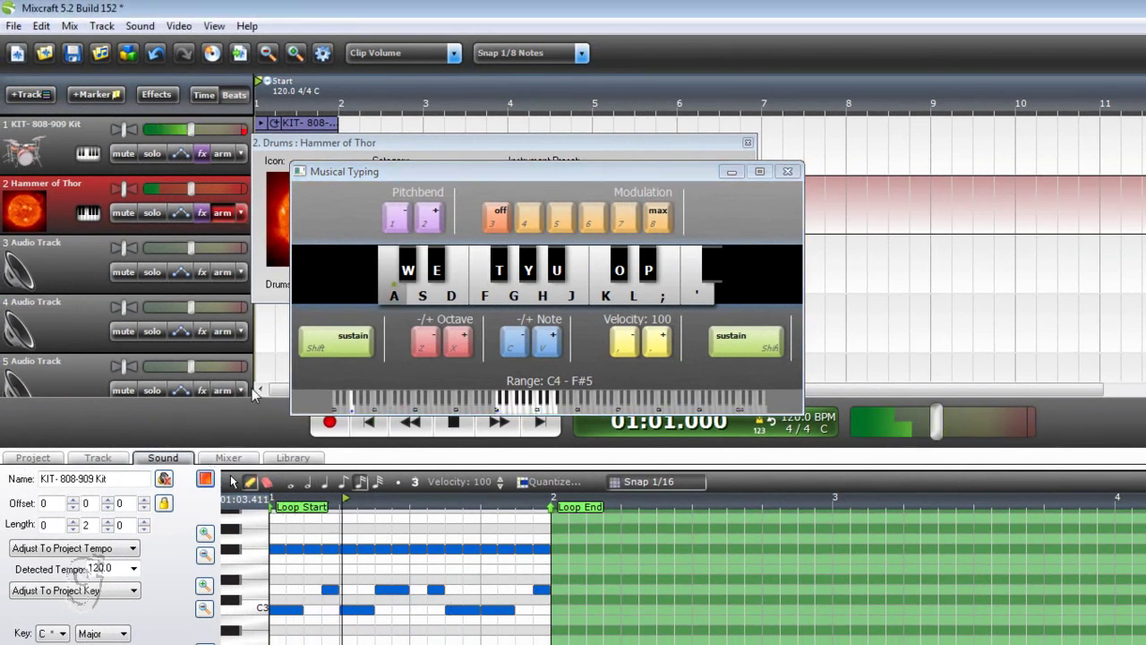
key(g)
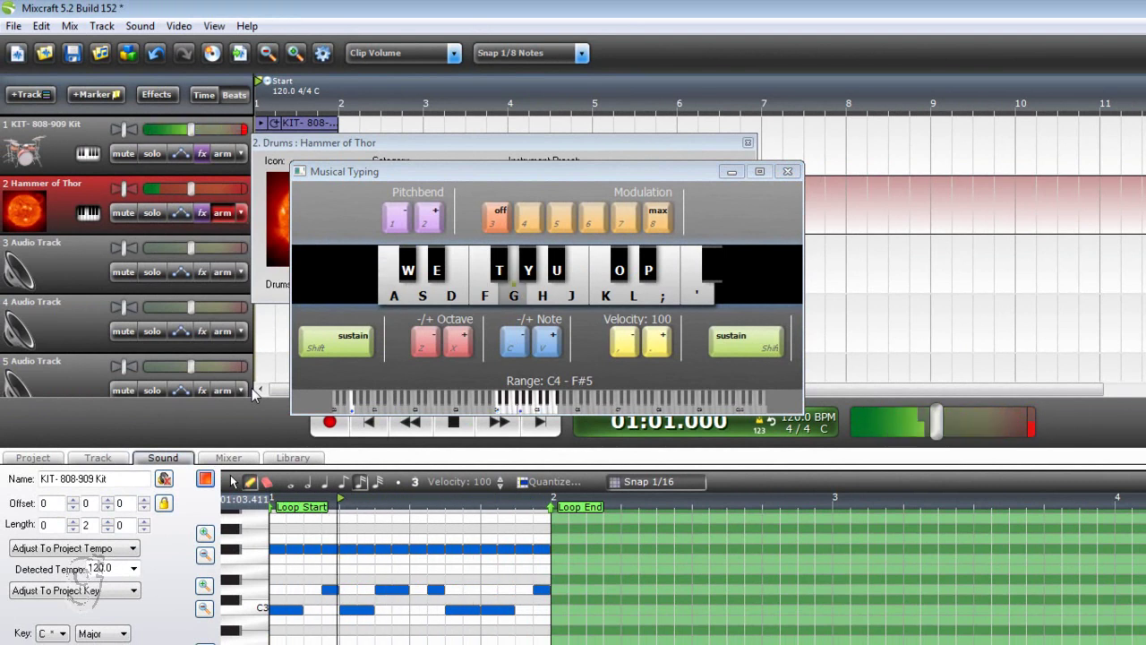
key(a)
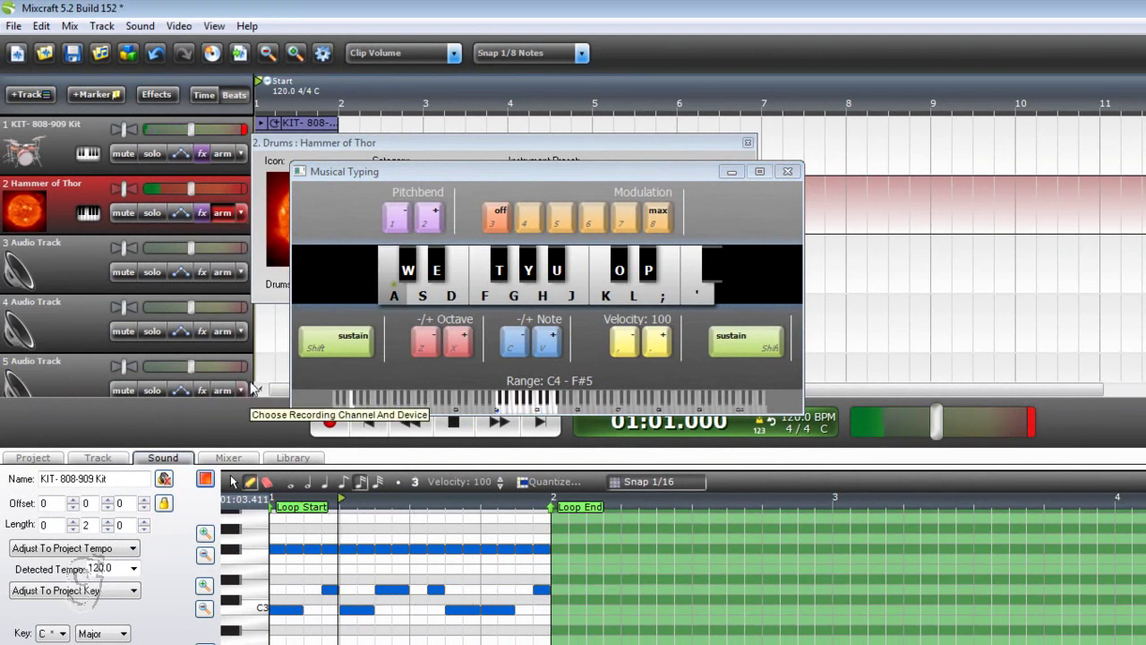
key(g)
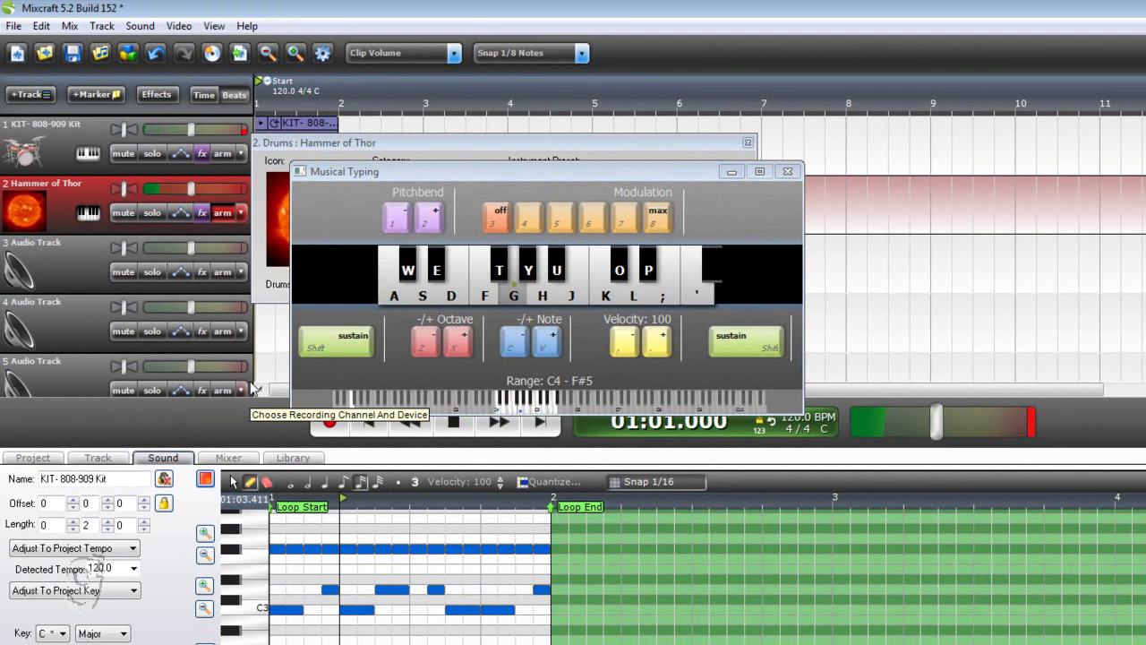
key(a)
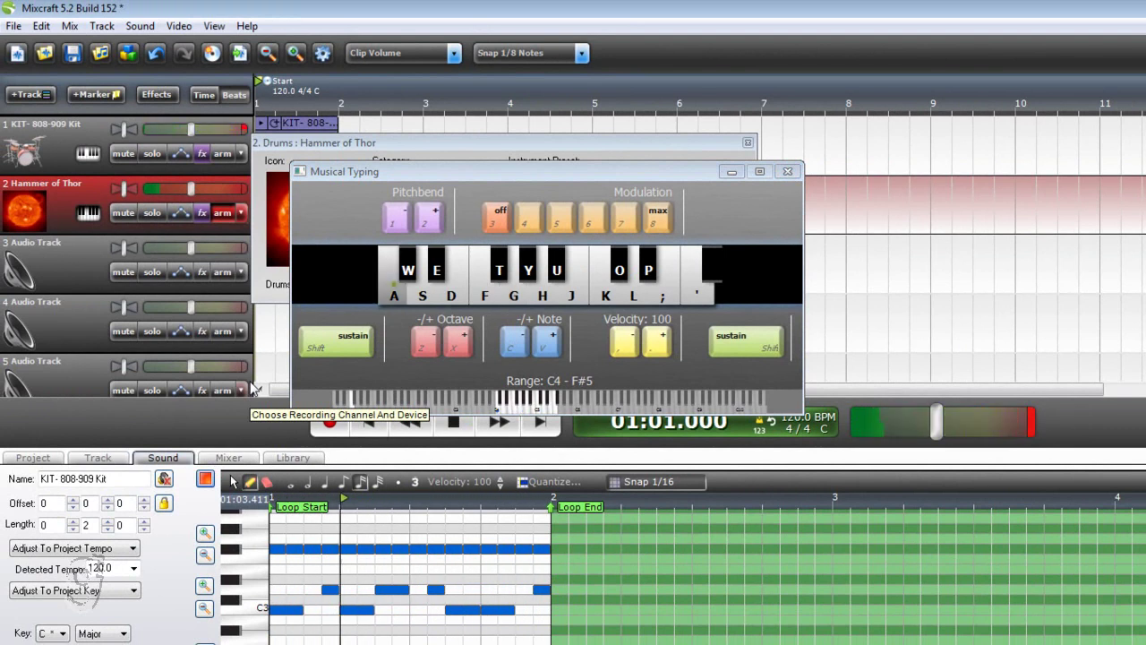
key(g)
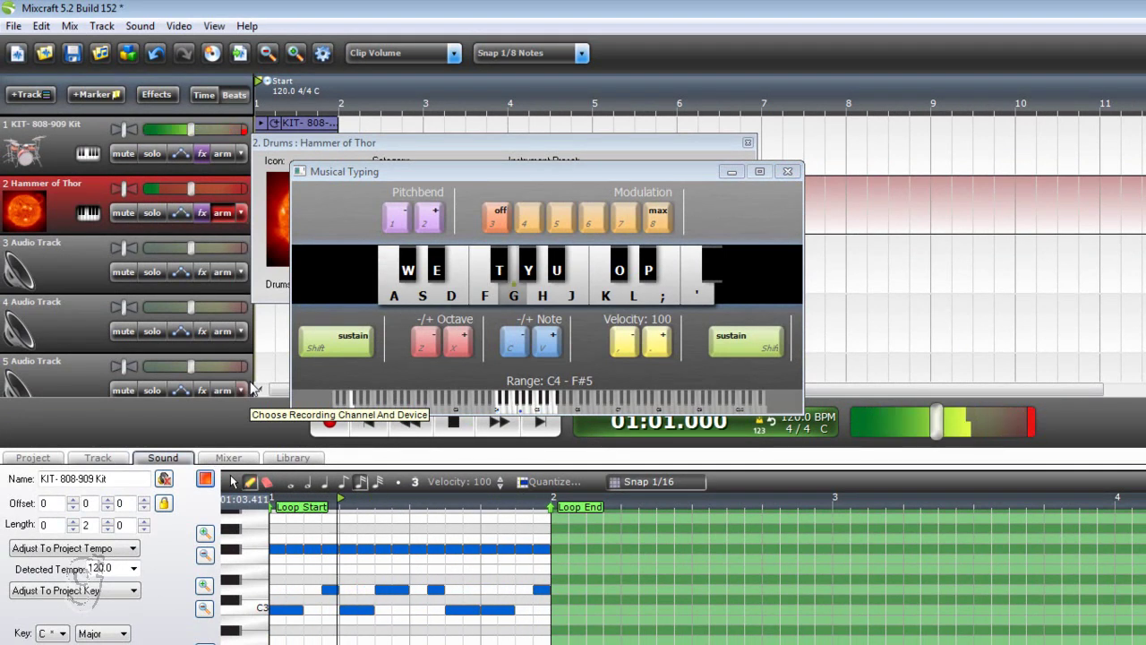
key(a)
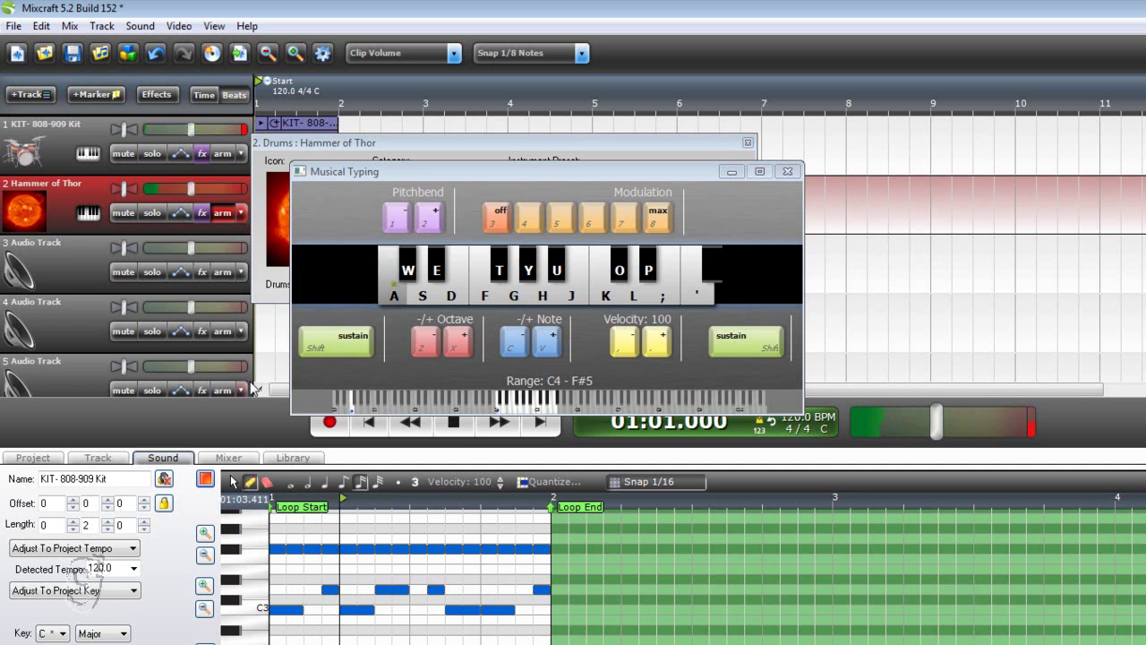
key(g)
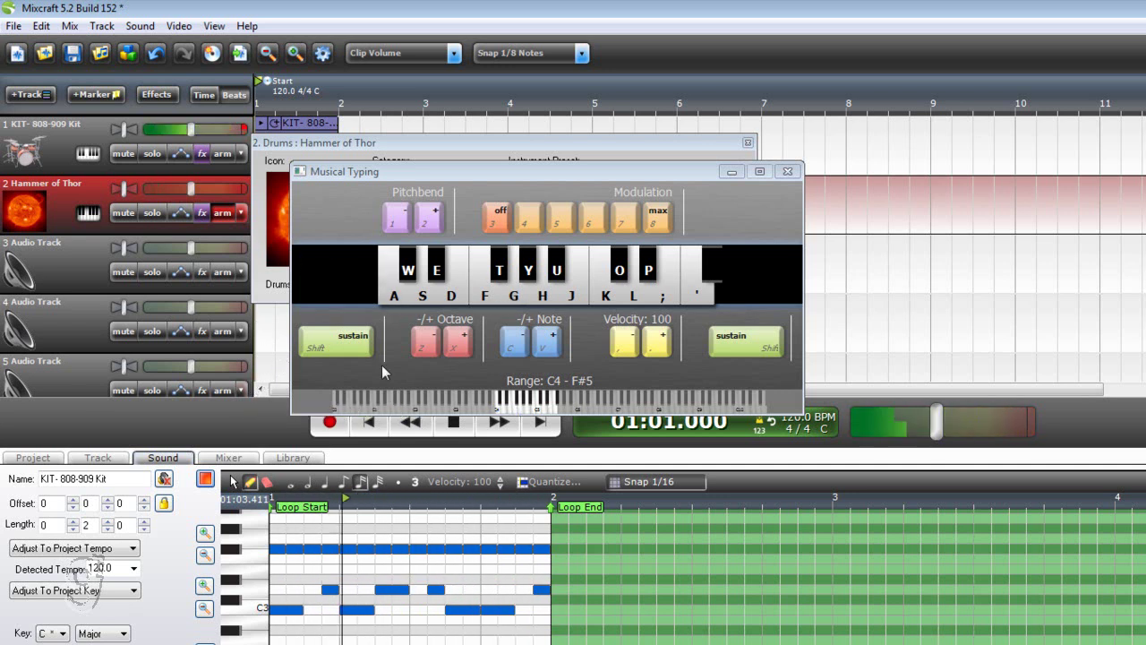
- Swap track 2's instrument to the VSTi Alien 303 Bass Synthesizer from the <VSTi Instruments> category
drag(437, 175, 518, 301)
drag(436, 142, 621, 168)
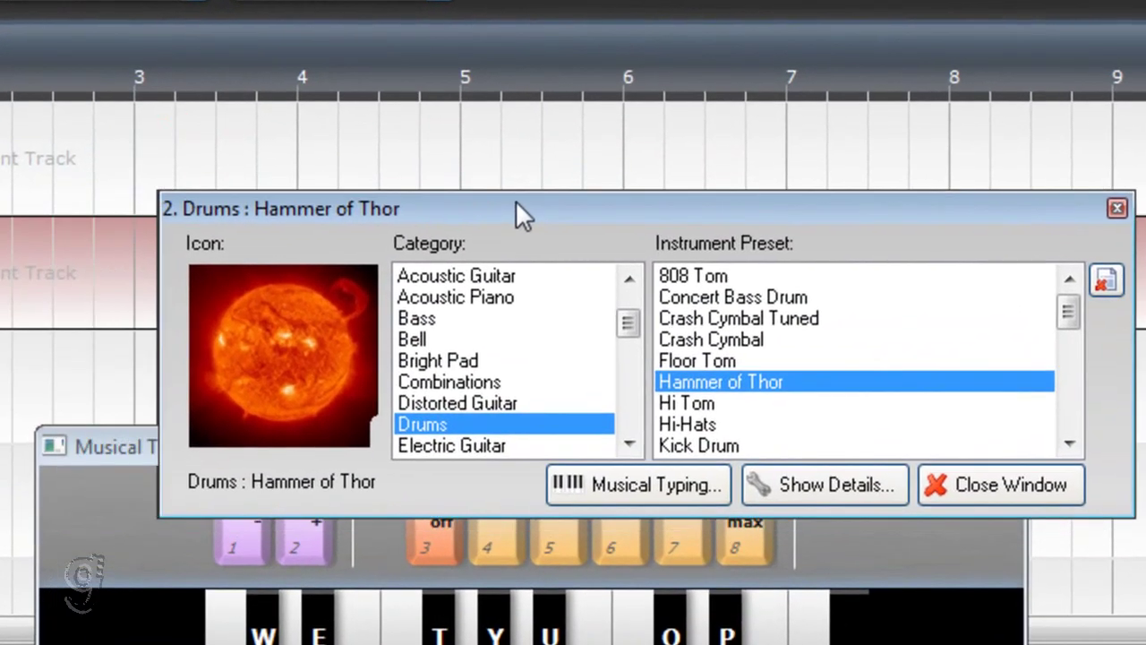
drag(516, 200, 526, 187)
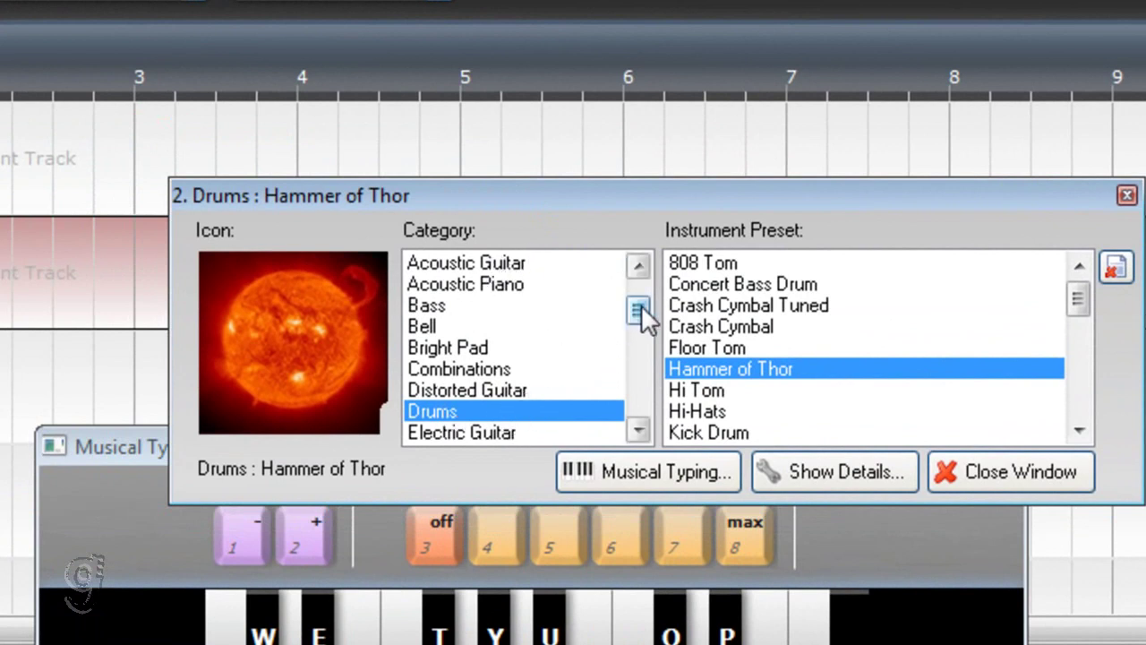
mouse_move(641, 305)
mouse_down()
mouse_move(641, 382)
mouse_move(641, 291)
mouse_up()
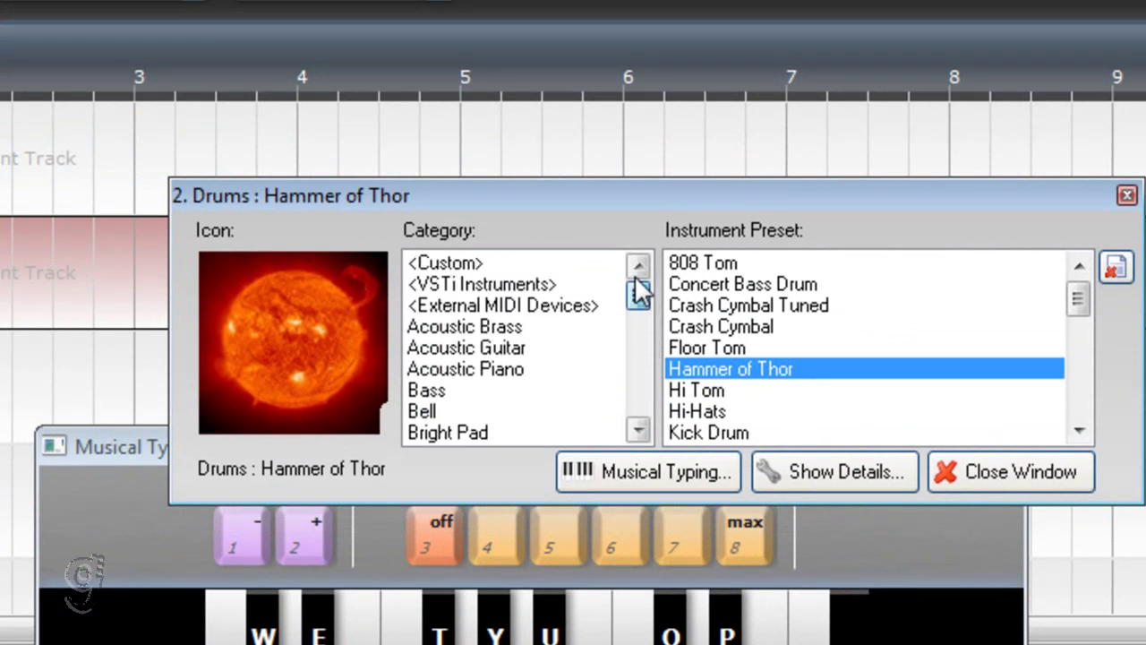
click(470, 285)
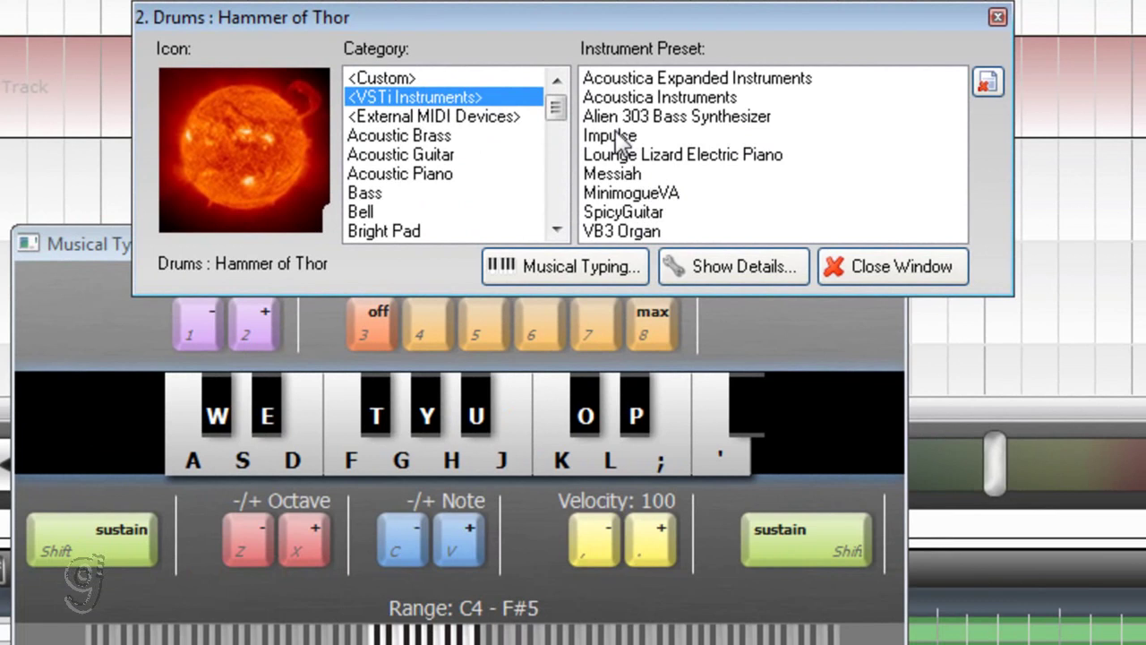
click(663, 116)
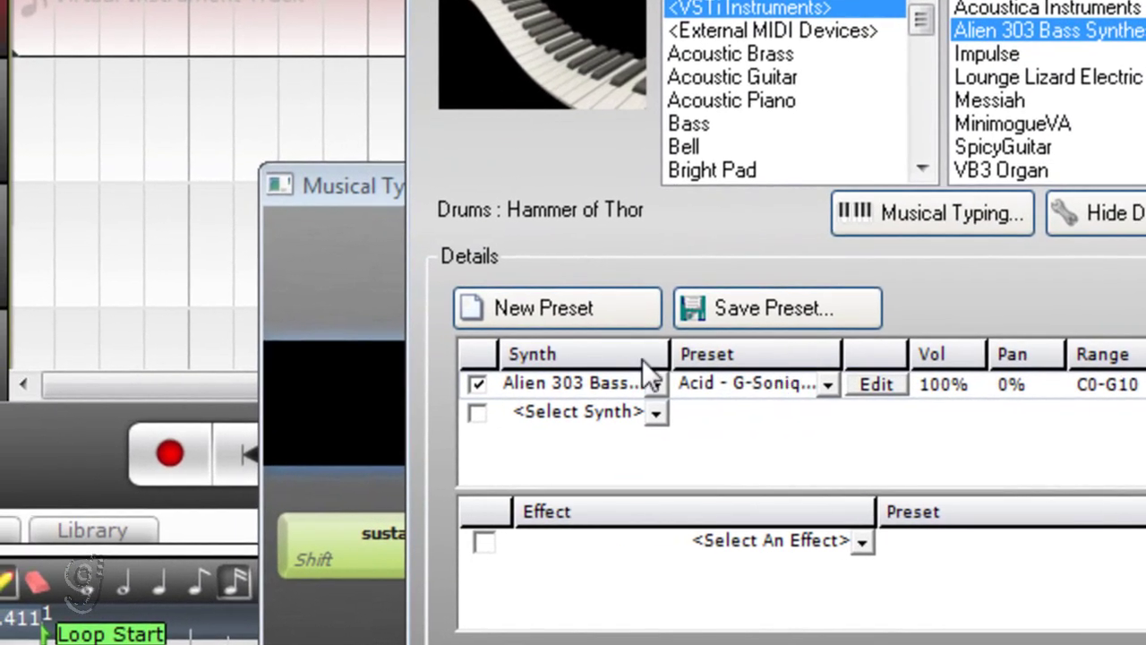
- Transpose the Musical Typing keyboard down to the C3 – F#4 range
click(108, 316)
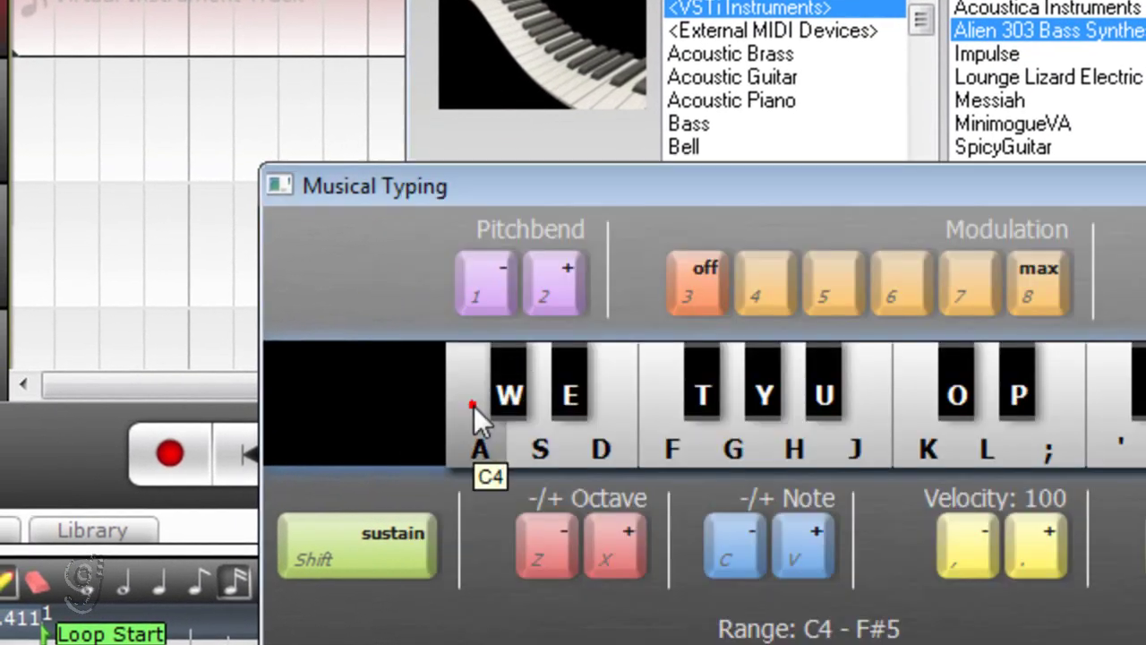
click(598, 407)
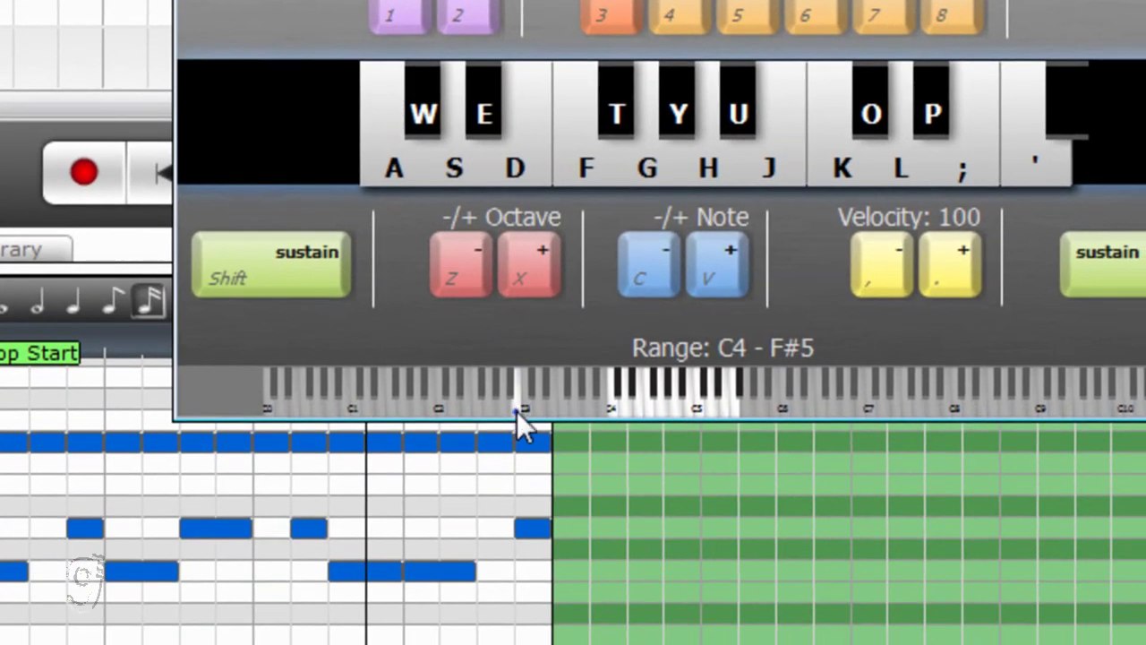
click(552, 491)
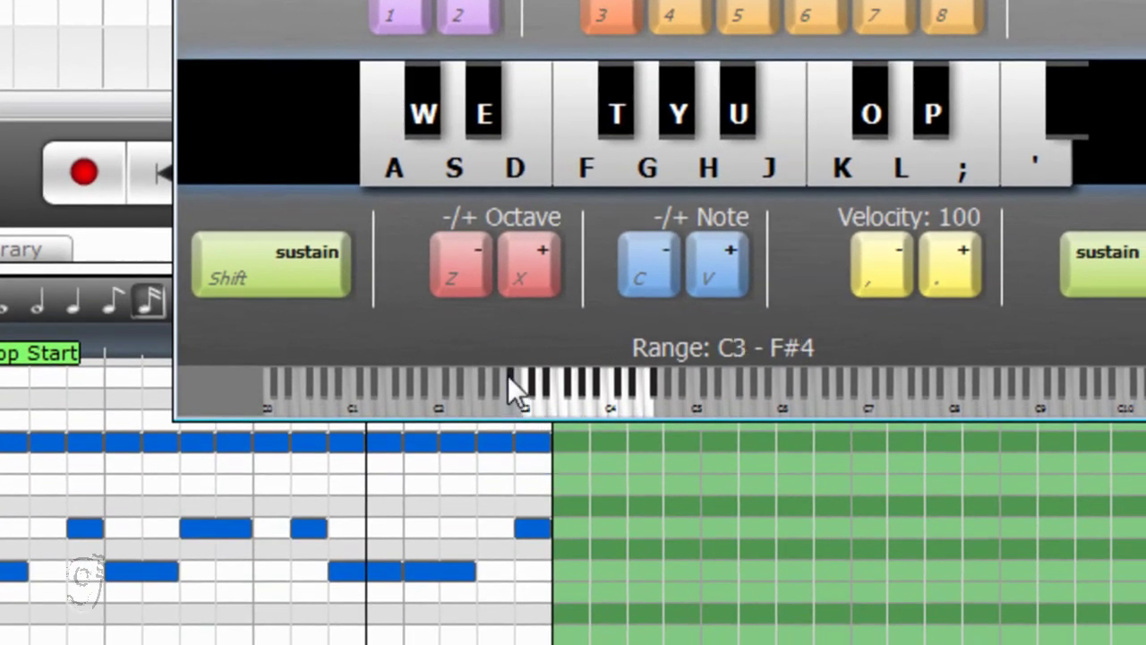
- Audition C3, G3, A3 and C4 bass notes on the Alien 303 synth
key(a)
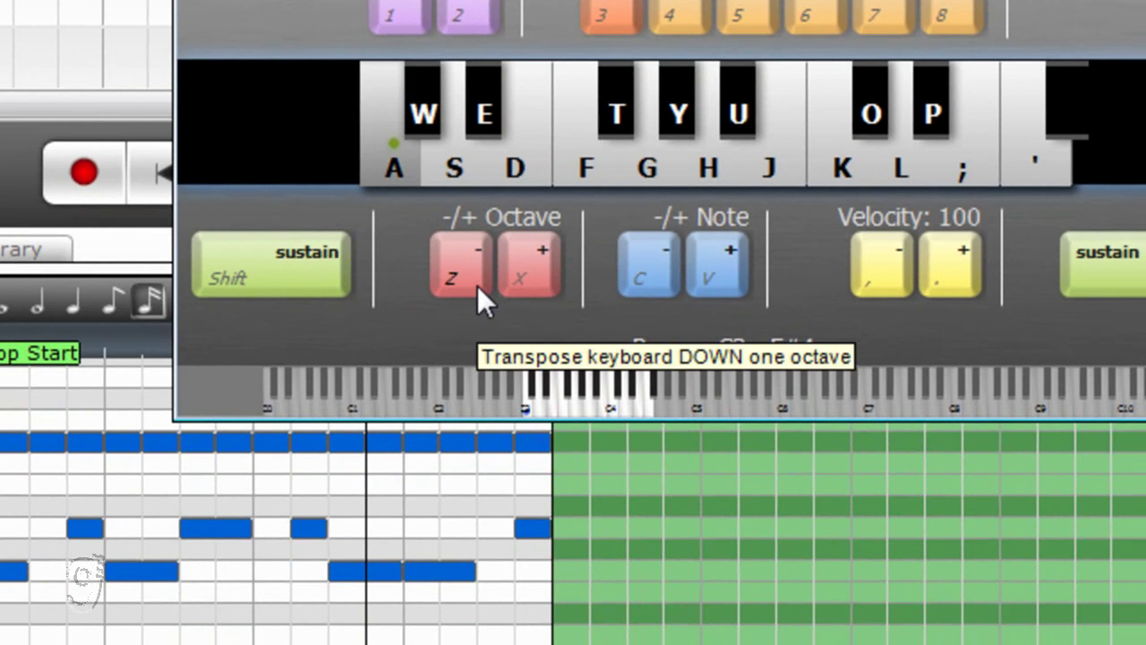
key(g)
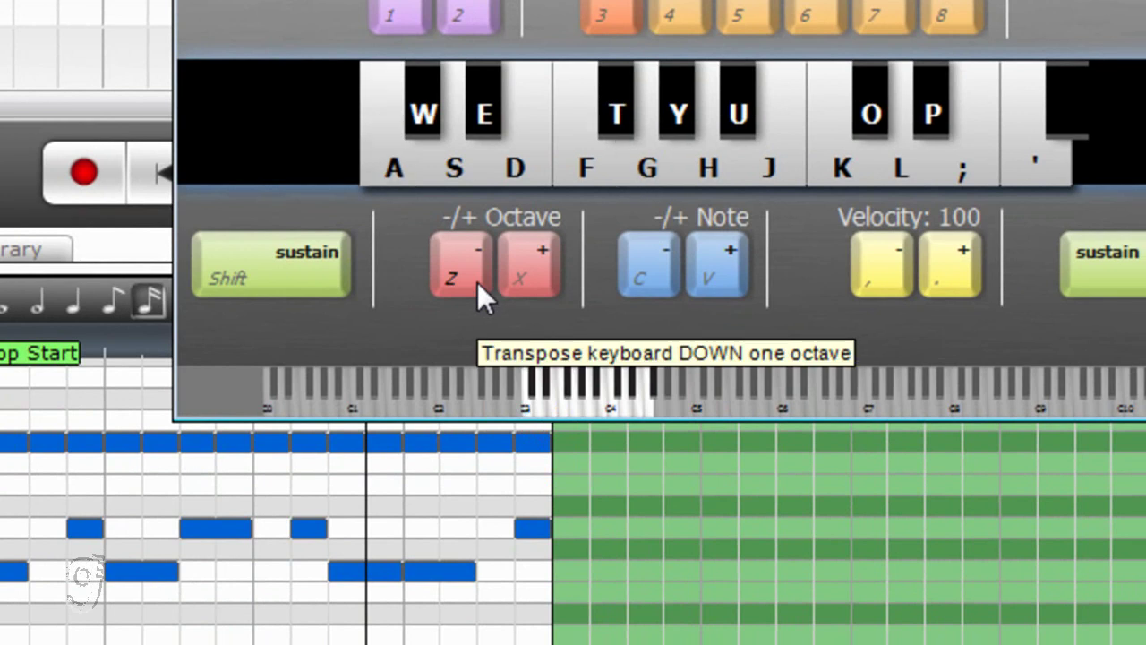
key(a)
key(h)
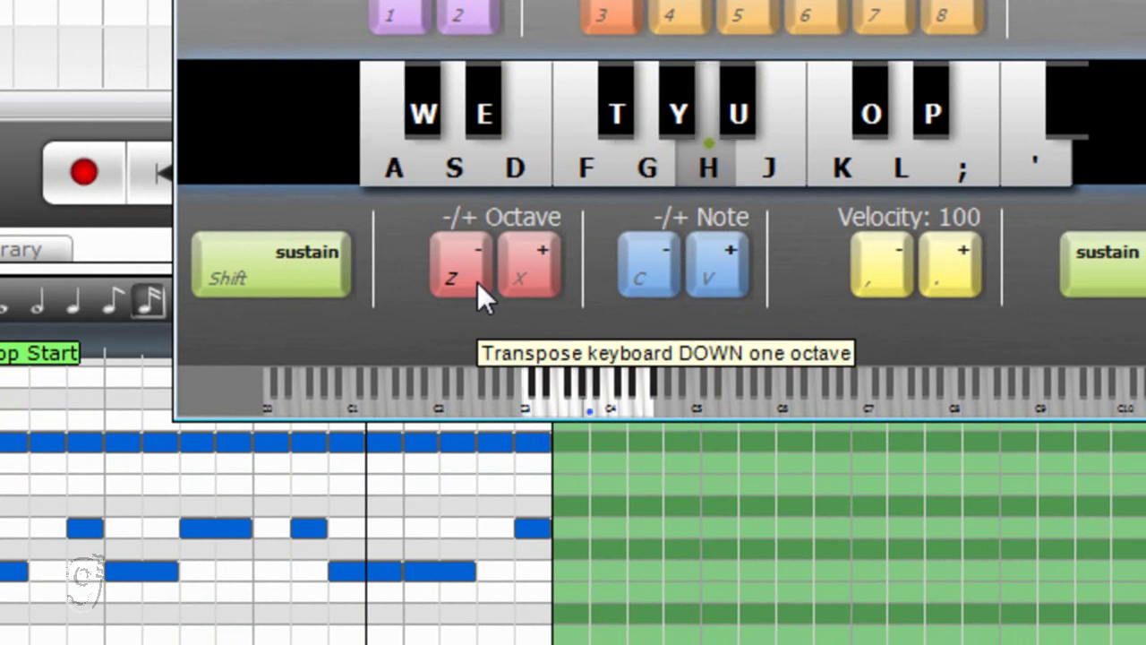
key(a)
key(k)
key(a)
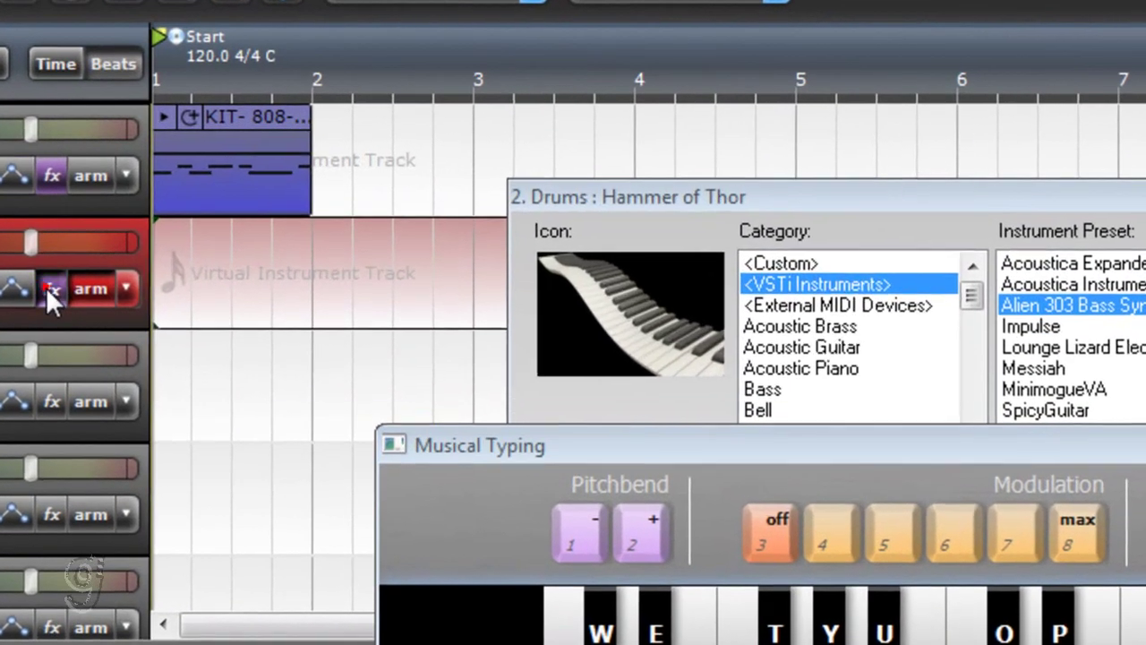
- Uncheck Classic EQ in the bass track's effect list and close the list
click(160, 173)
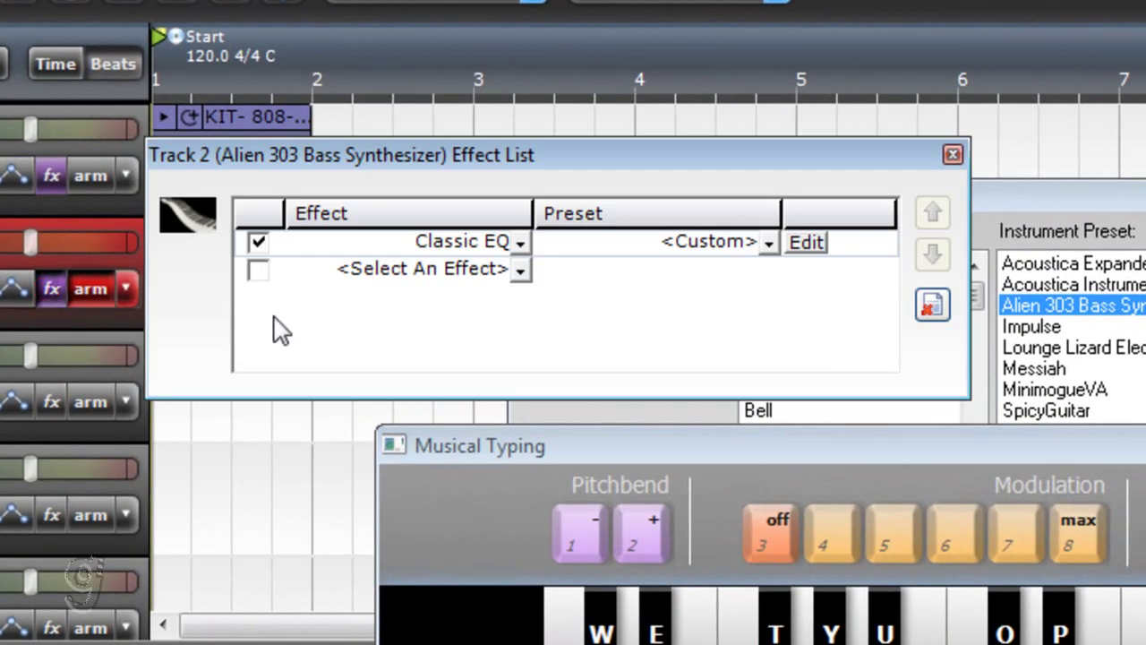
click(258, 243)
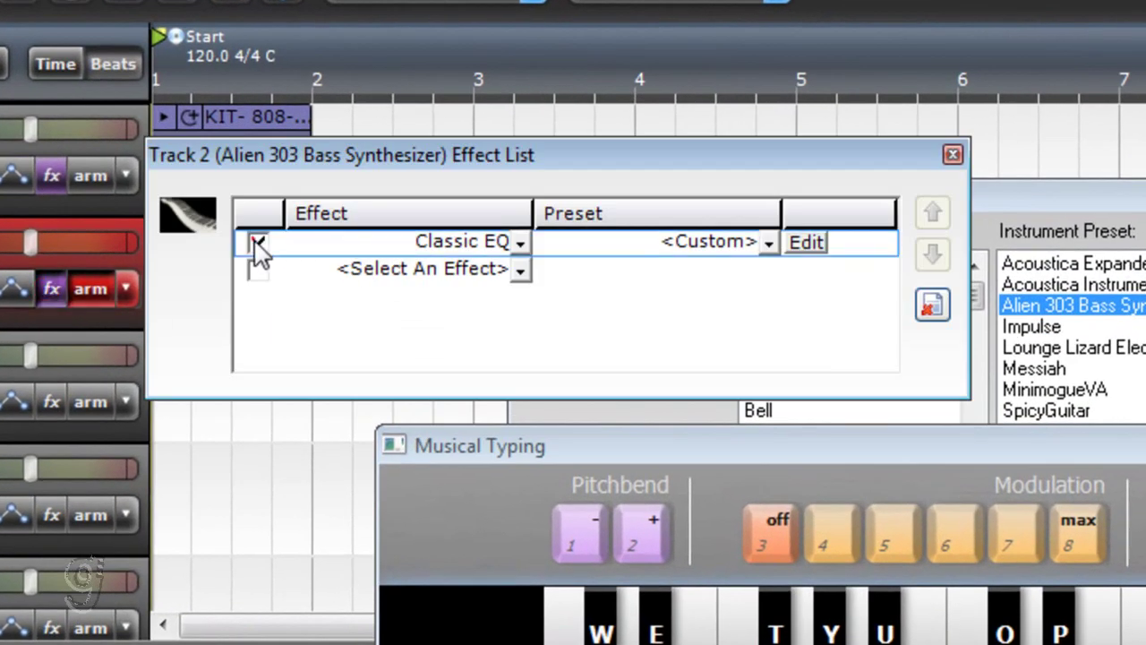
click(953, 155)
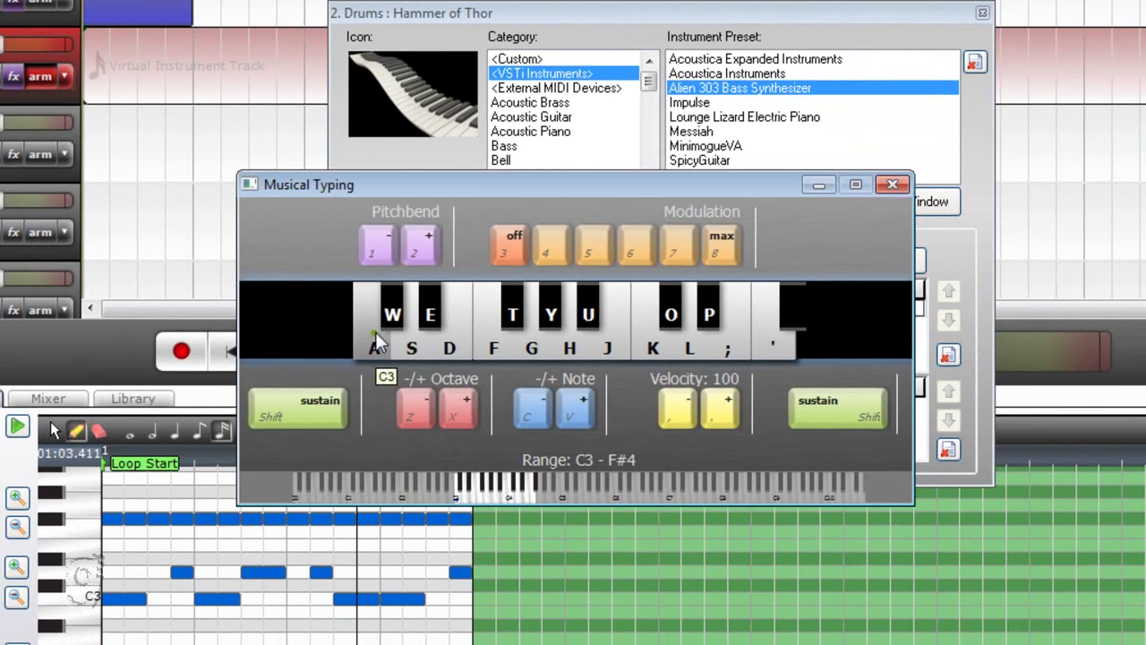
- Test a C4 note, then try the Bass - Metal preset on the Alien 303
key(k)
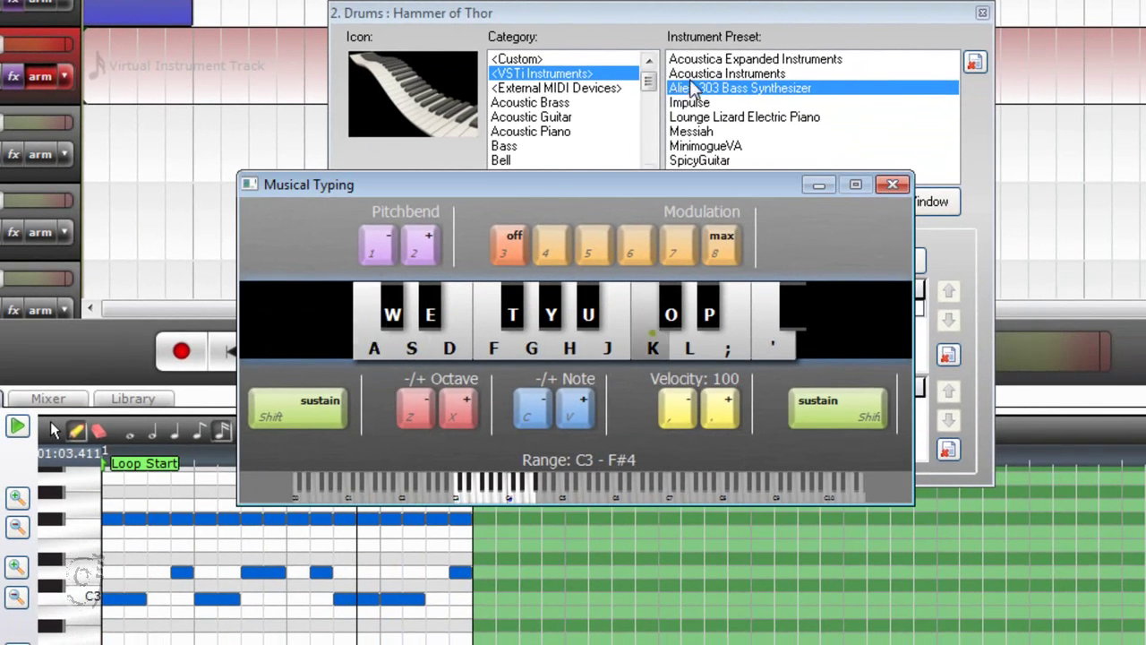
drag(662, 186, 577, 421)
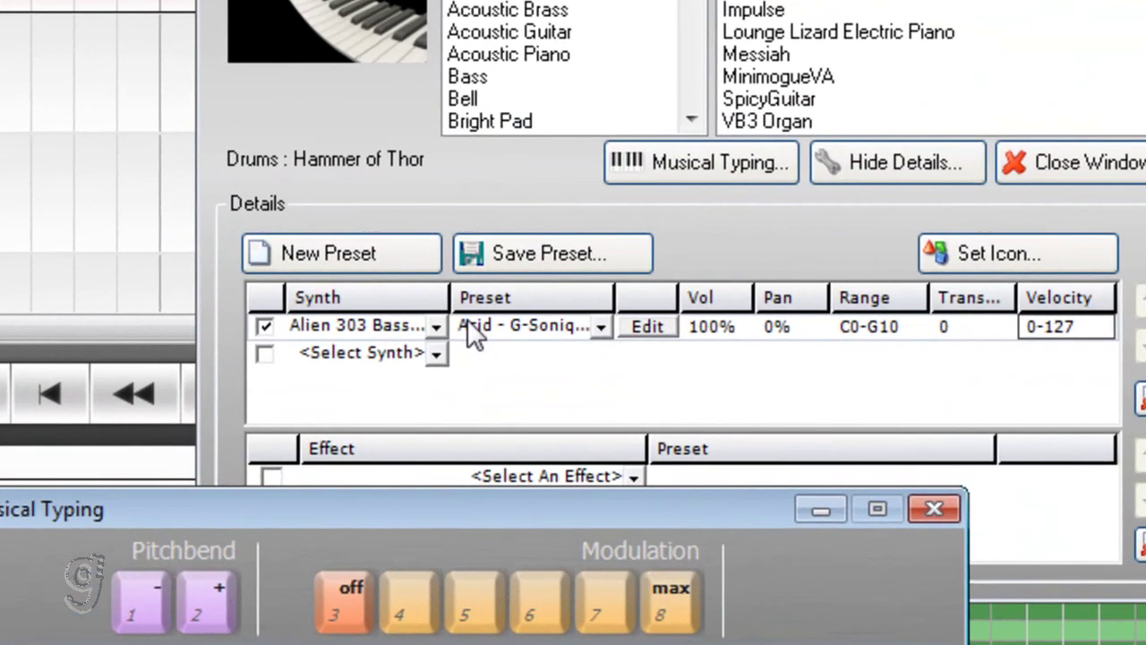
click(506, 312)
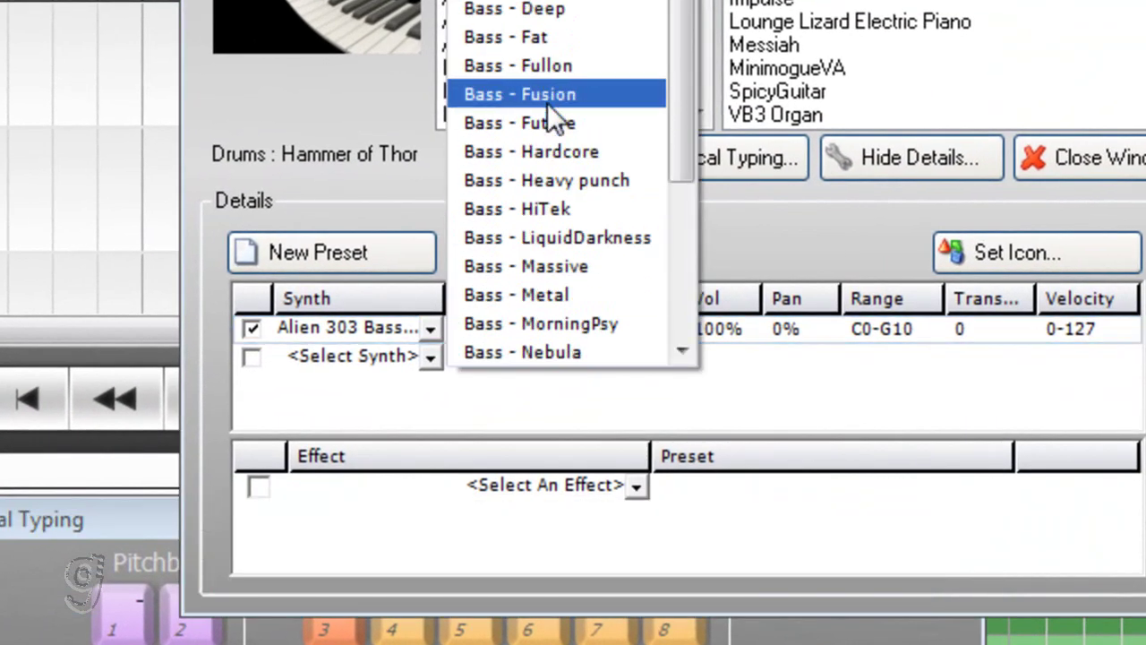
drag(677, 5, 685, 131)
click(601, 95)
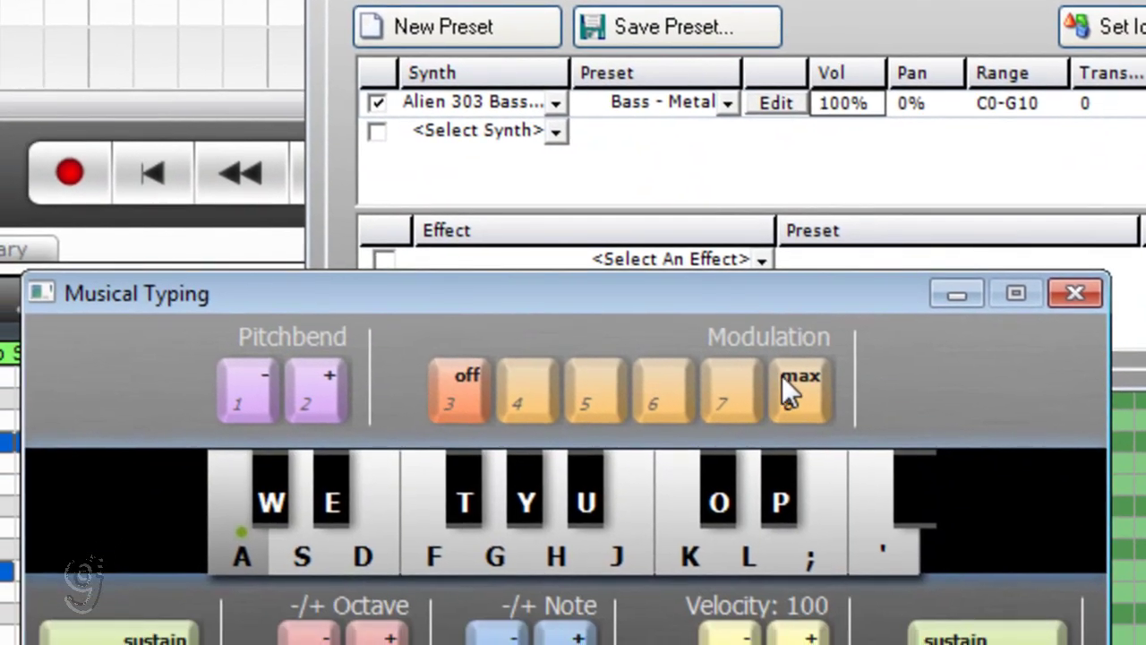
key(z)
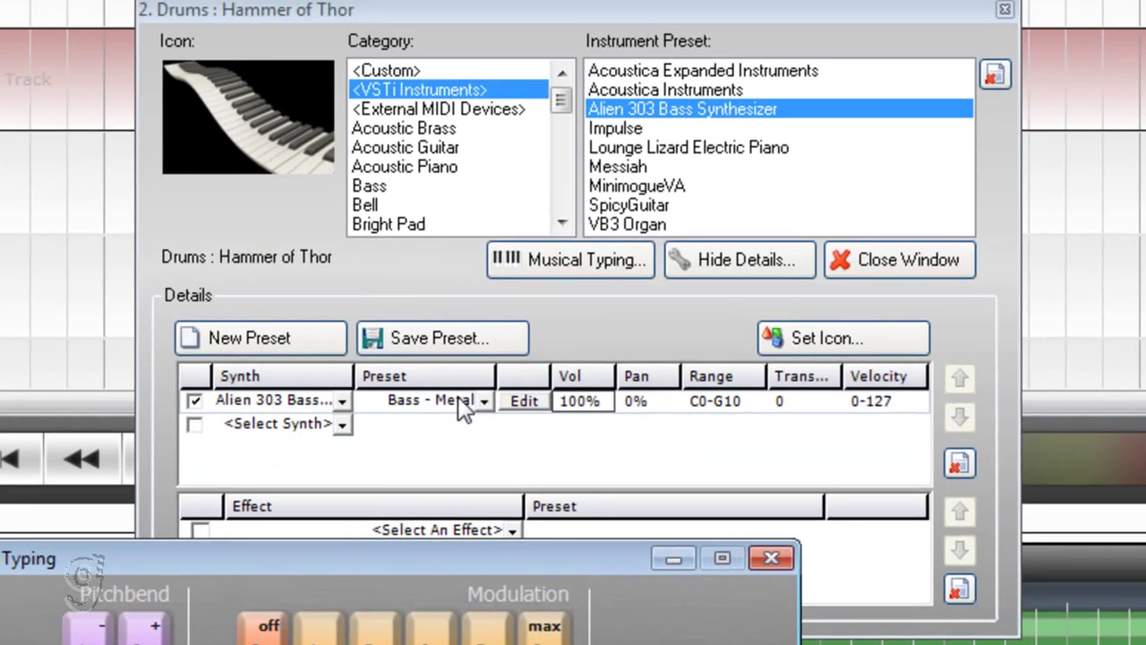
- Switch to the Bass - Future preset and audition it with keys A and K
click(696, 103)
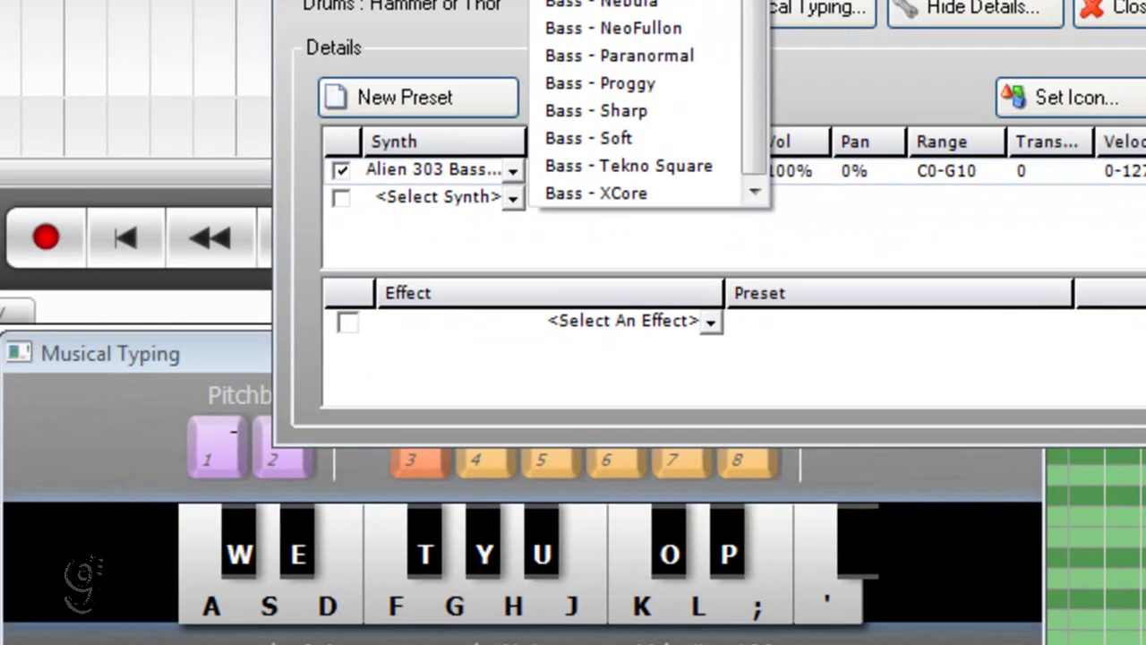
click(411, 73)
click(678, 511)
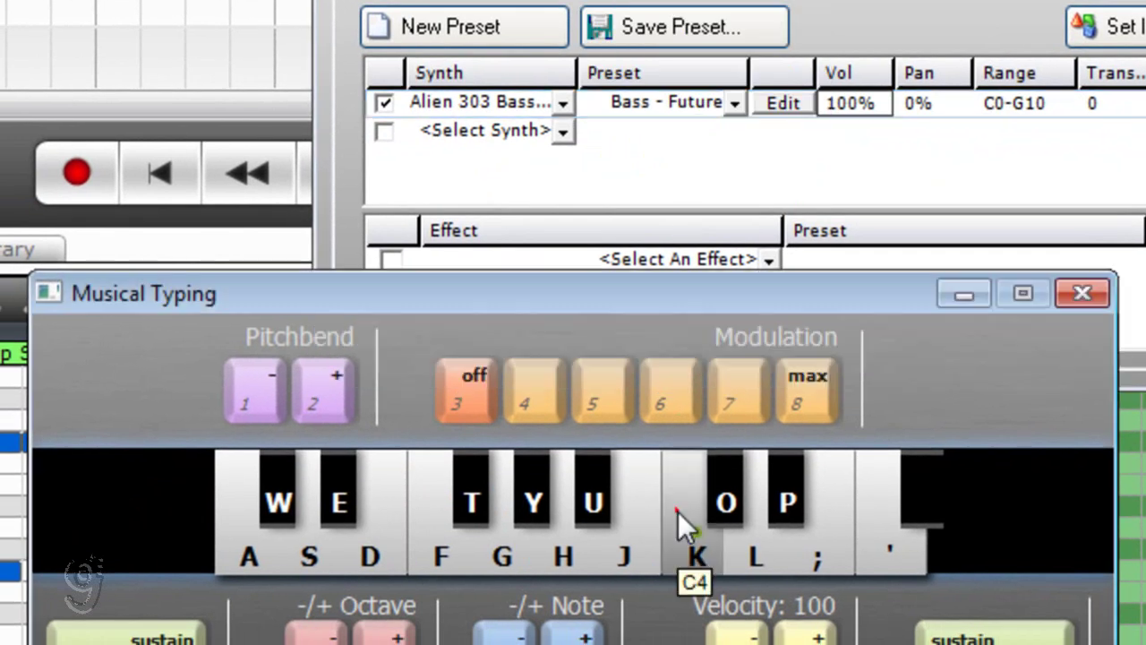
key(a)
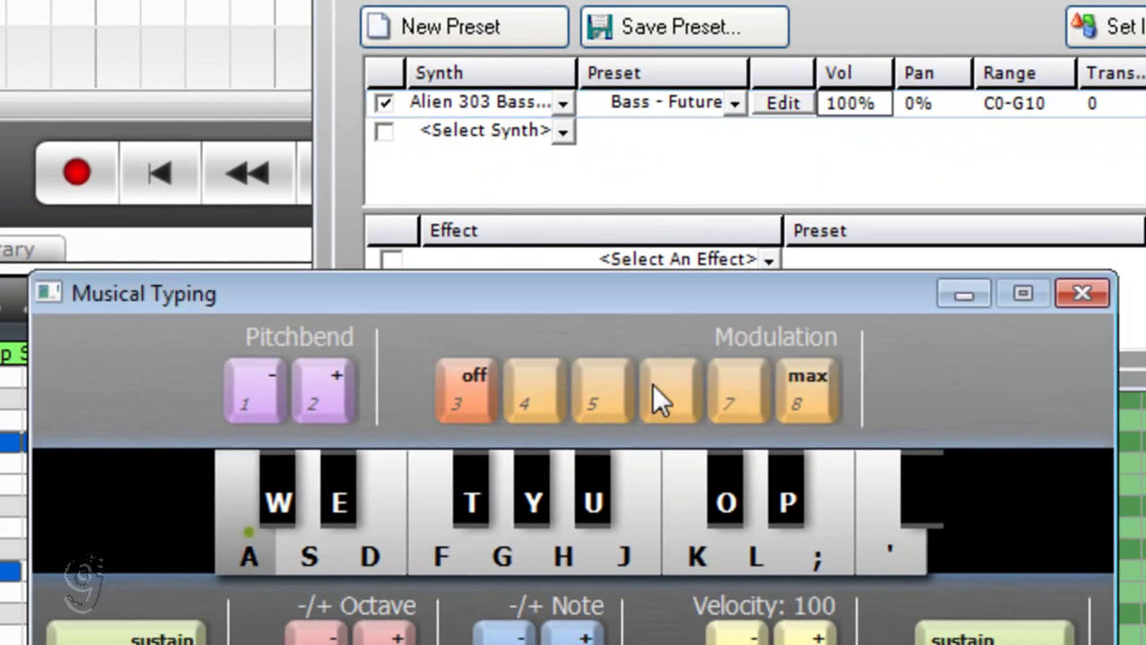
key(k)
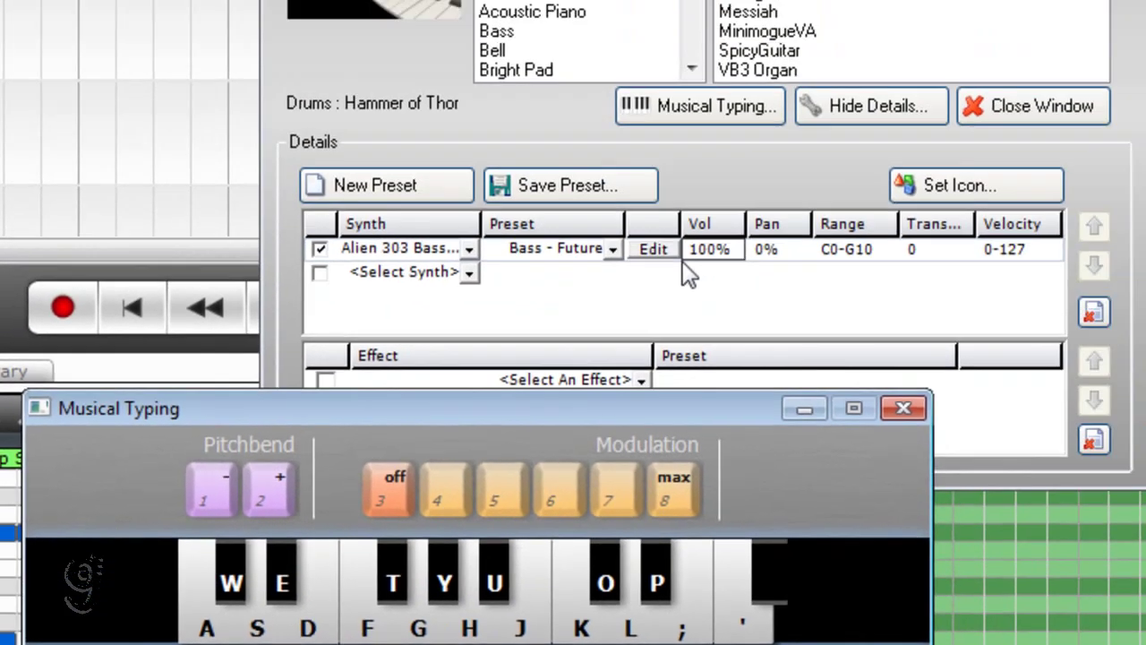
- View the Alien 303 plugin editor, then close it and track 2's instrument window
click(653, 249)
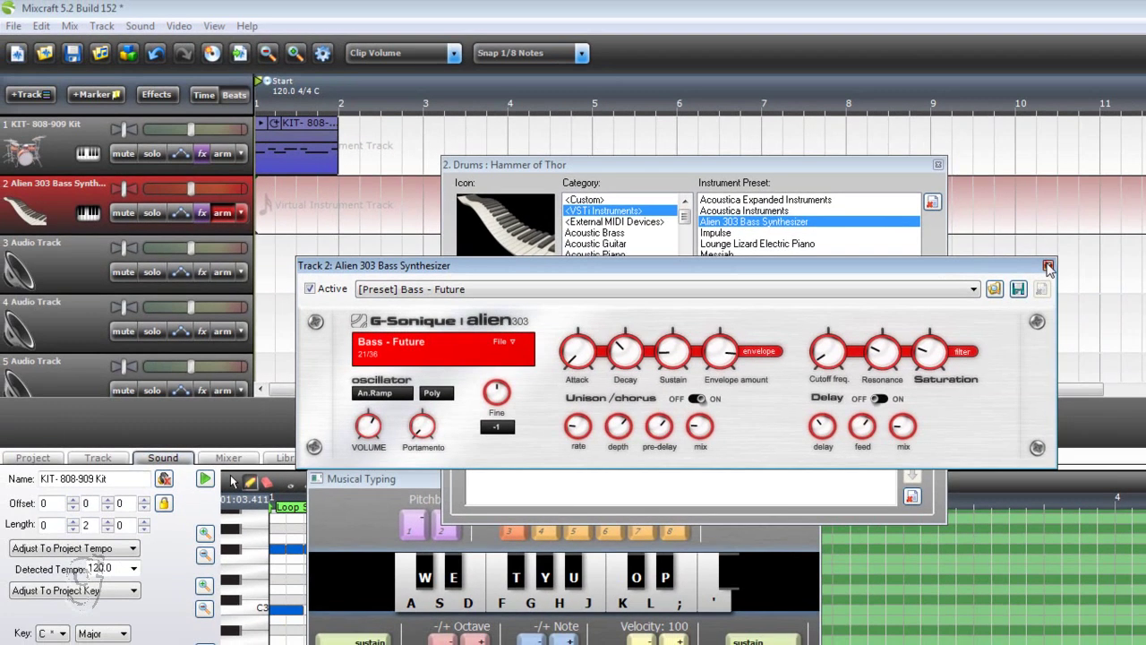
click(1131, 177)
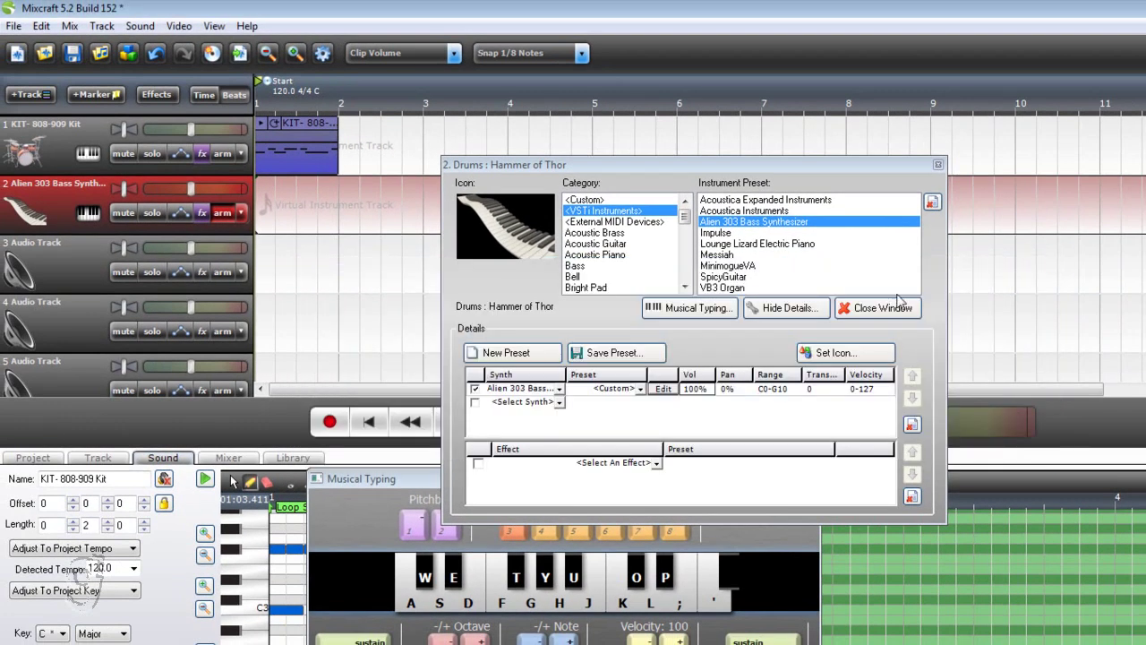
click(937, 165)
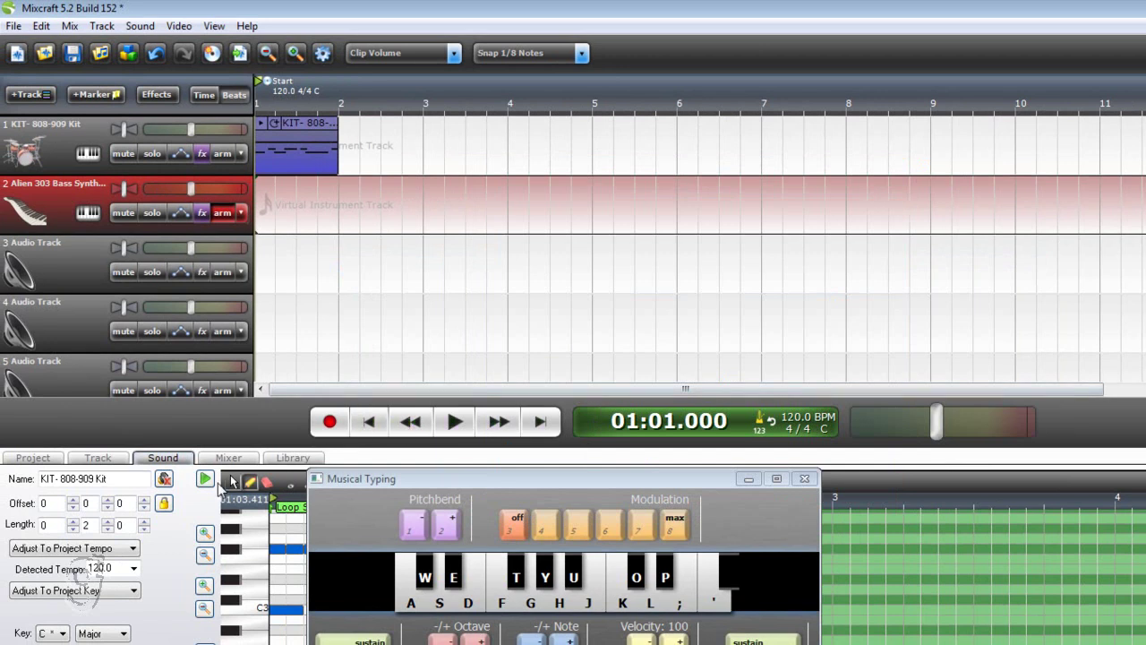
- Briefly preview the drum loop, then re-enable Classic EQ on the bass track
drag(378, 482, 414, 161)
click(205, 479)
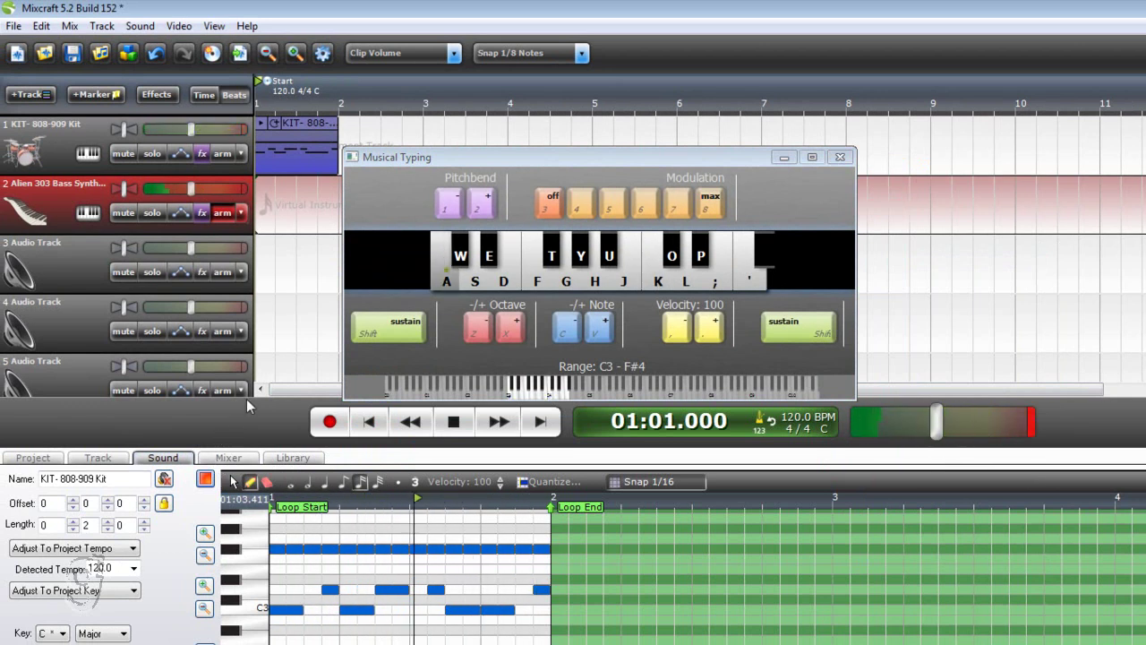
click(454, 422)
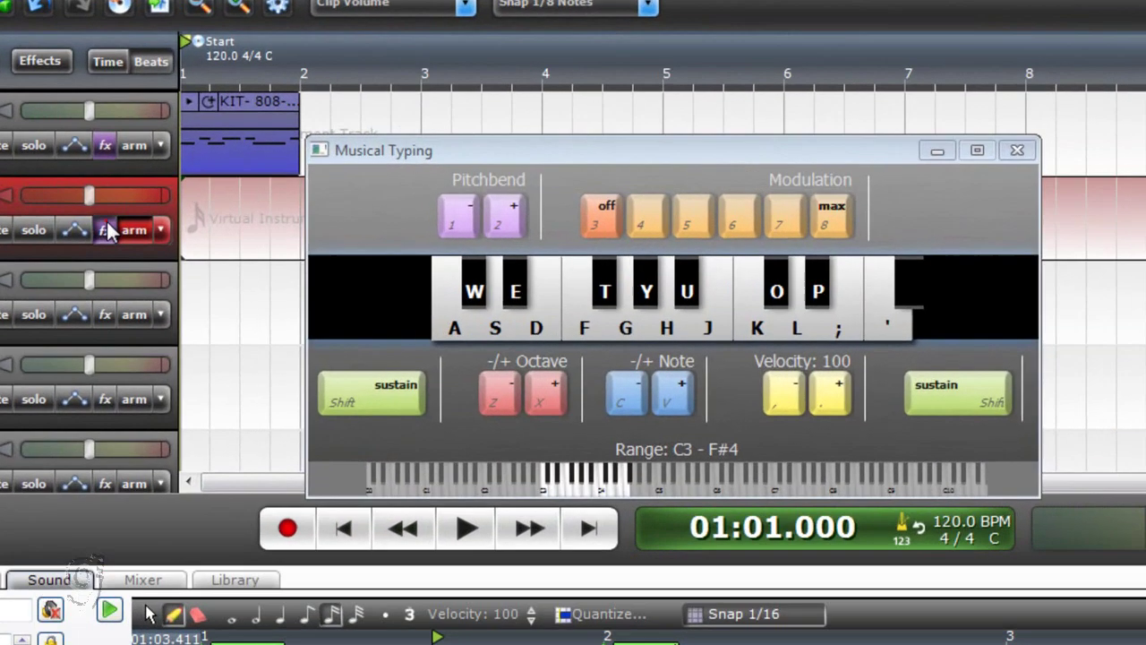
click(200, 213)
click(177, 207)
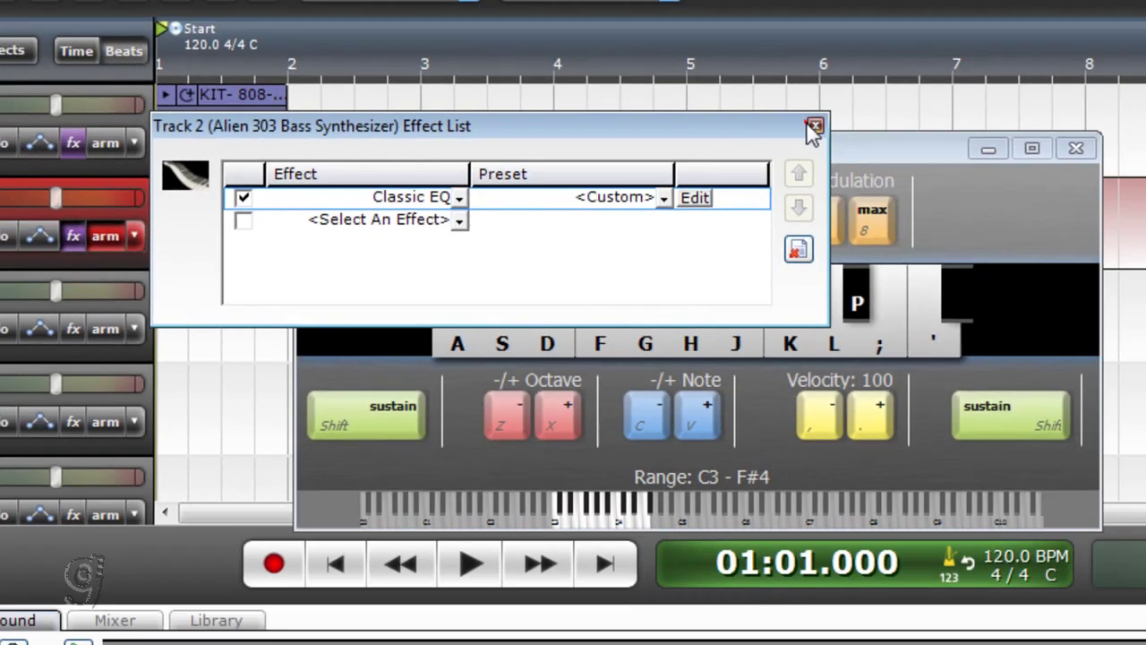
click(955, 108)
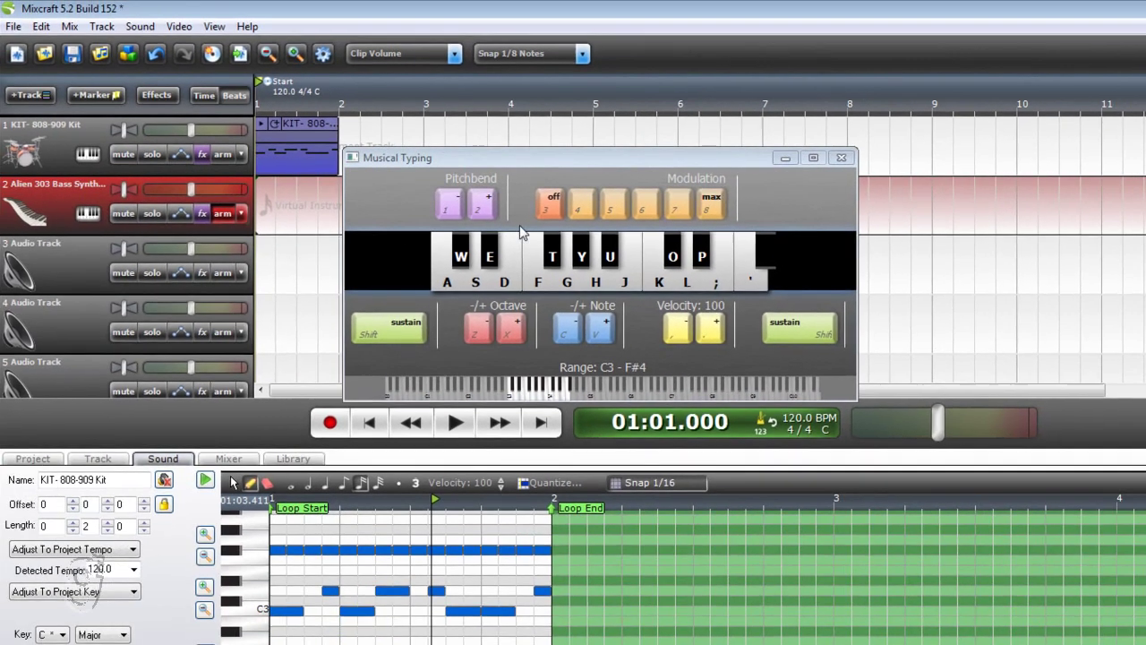
- Restart the drum loop and play alternating low and high bass notes (A and K)
click(366, 424)
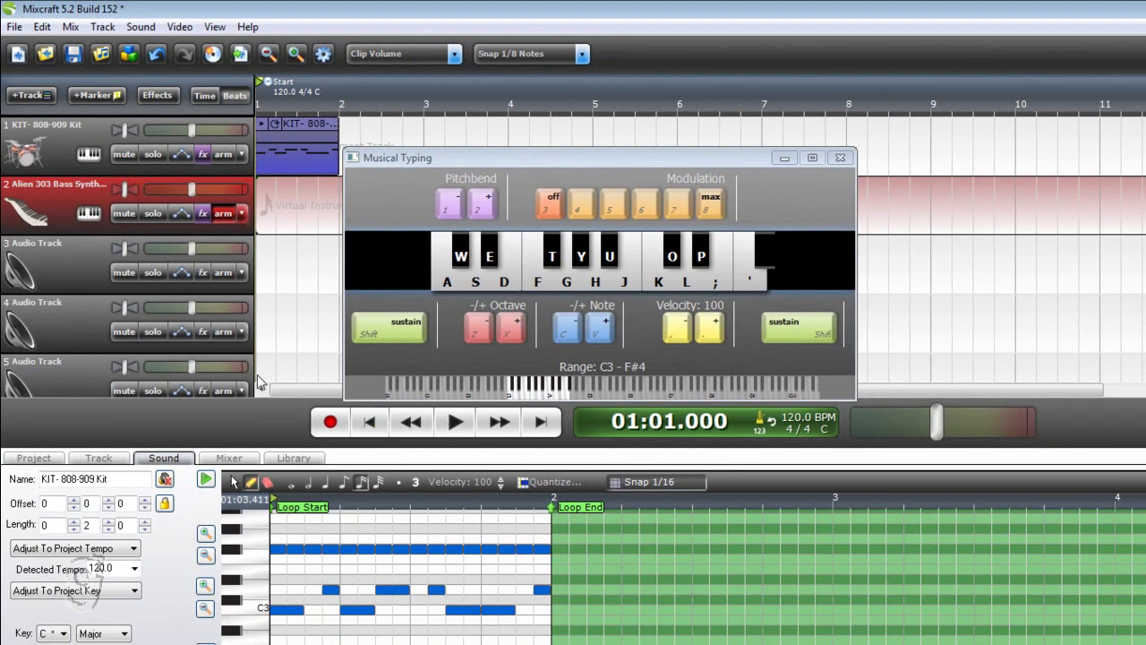
click(207, 481)
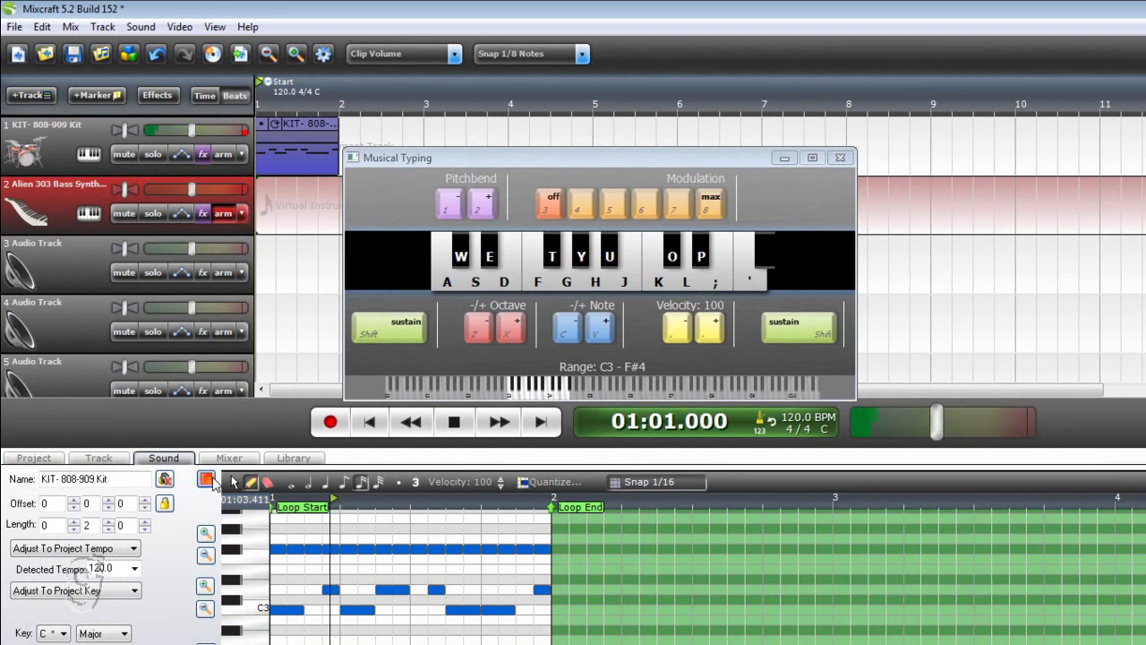
key(a)
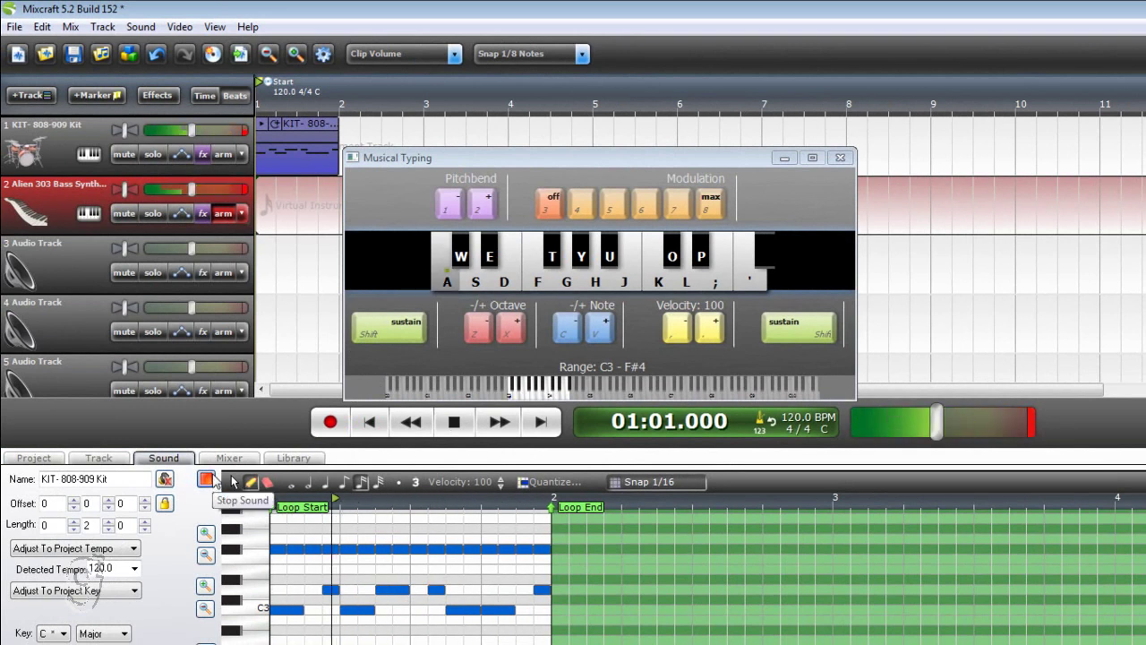
key(k)
key(a)
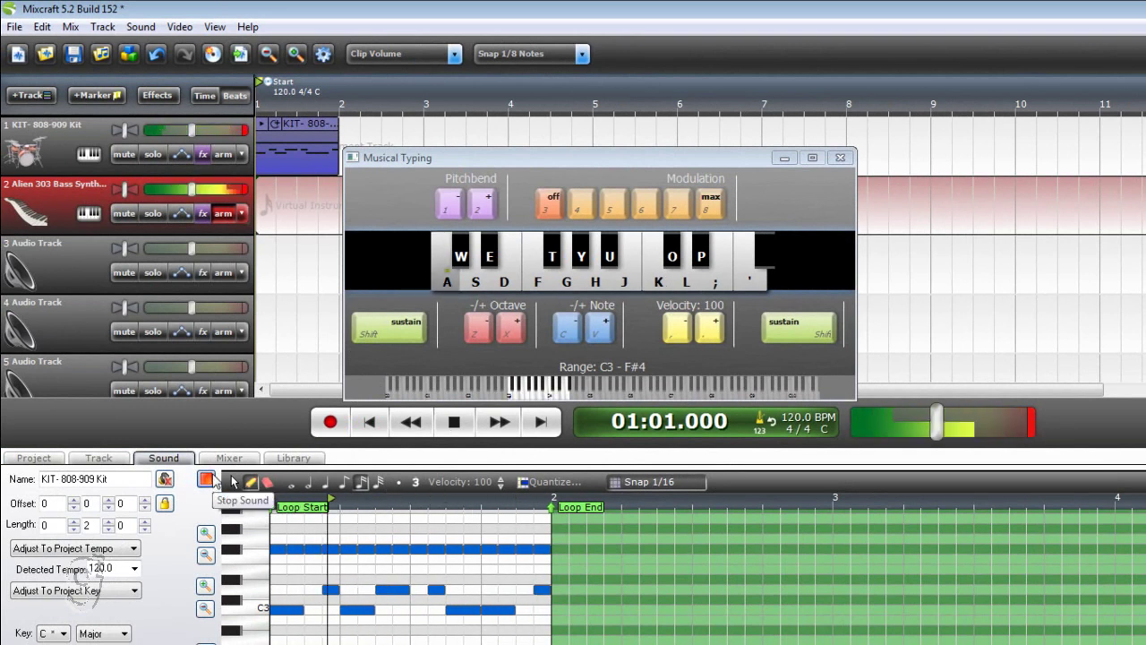
key(a)
key(k)
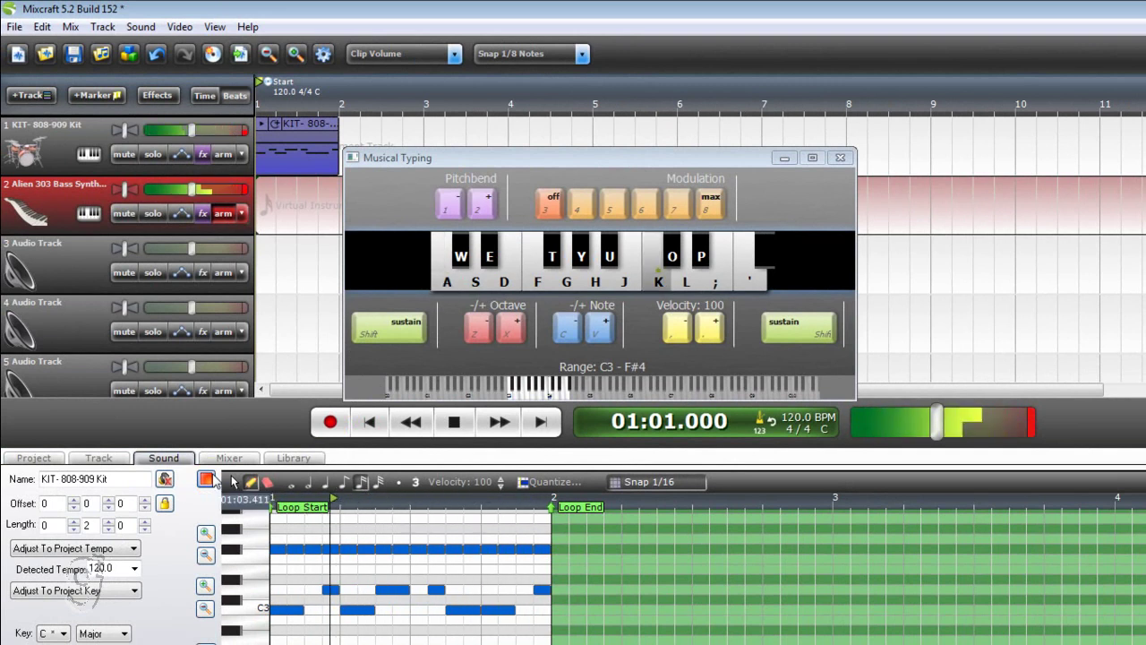
key(a)
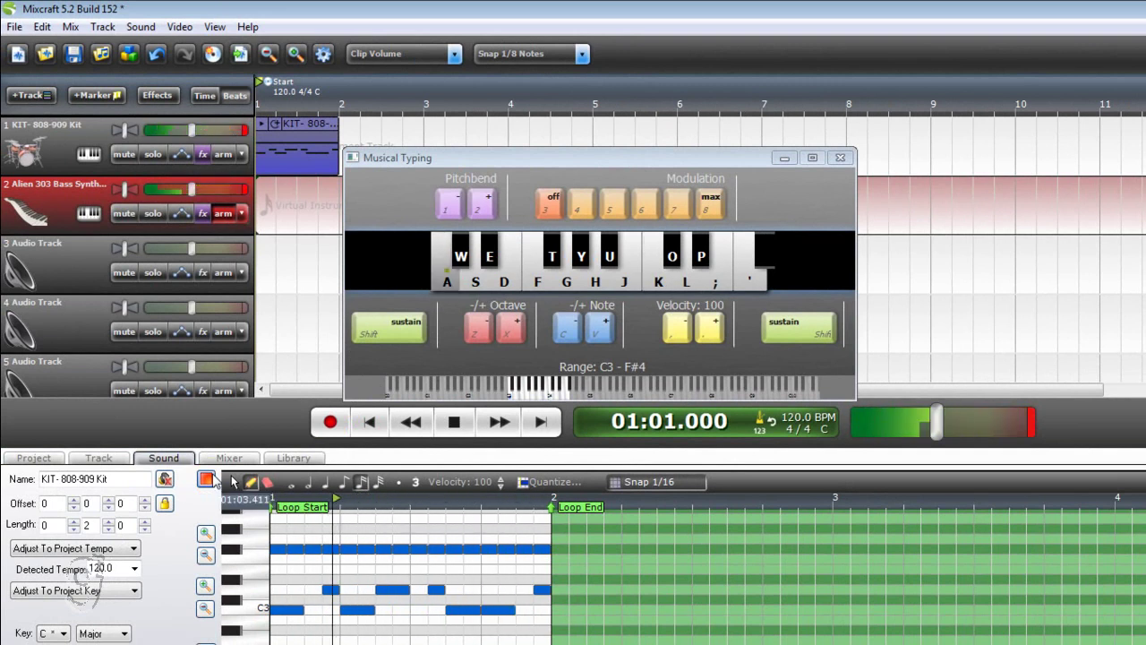
key(k)
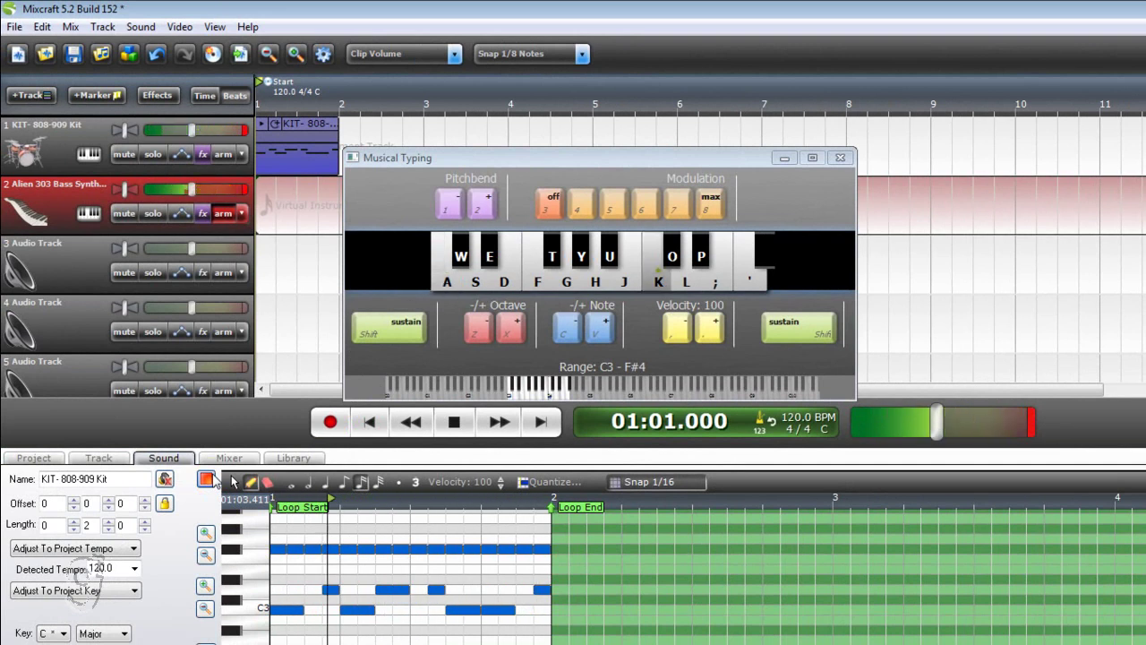
key(a)
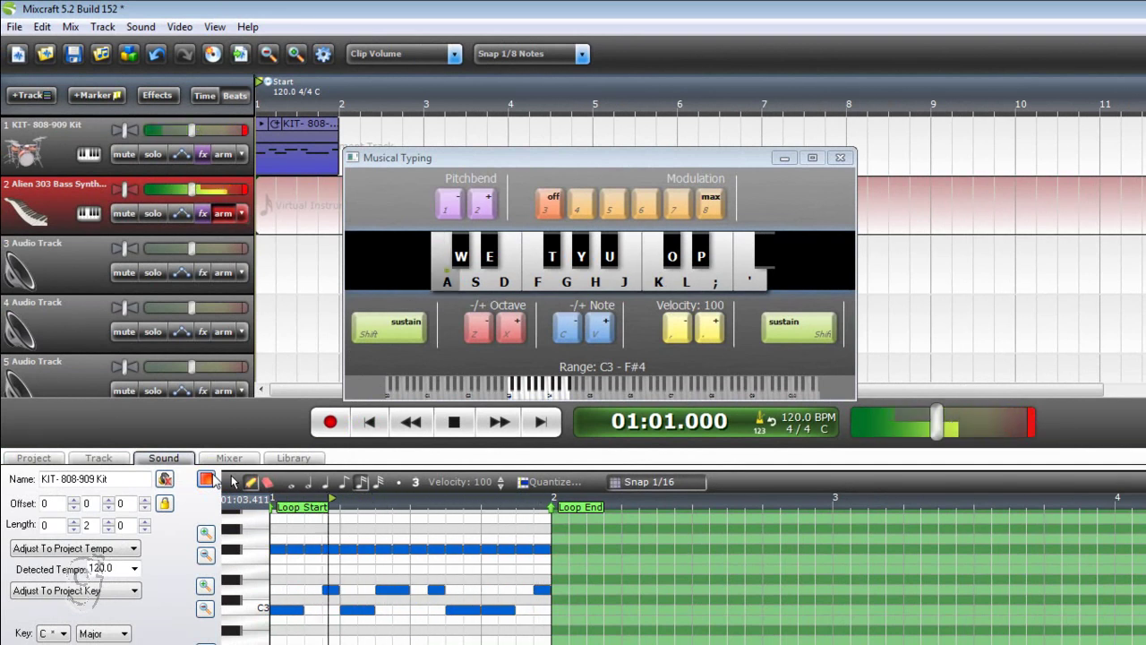
key(k)
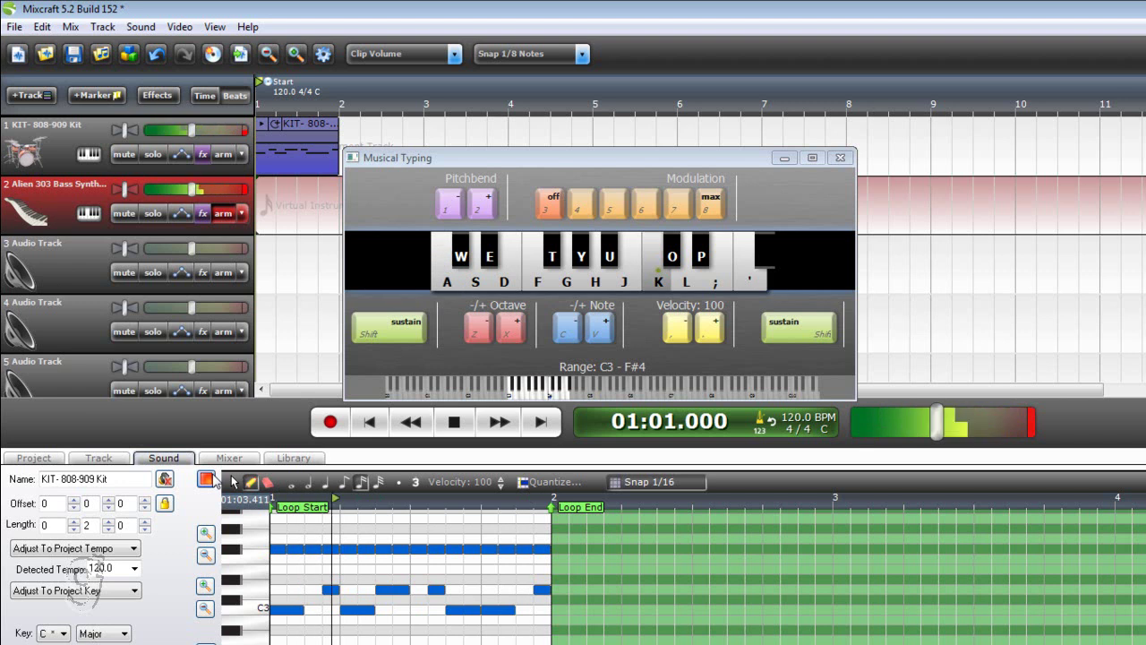
key(a)
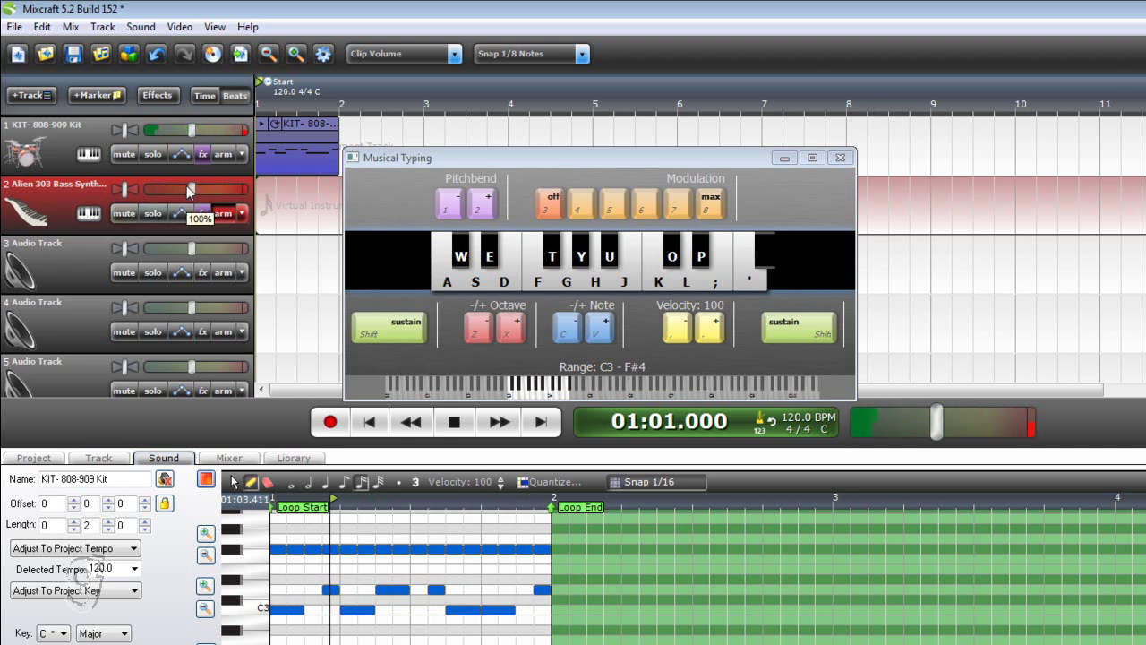
- Set the drum track volume to 75% and the bass track to 94%, then restart the drum loop preview
drag(192, 135, 180, 131)
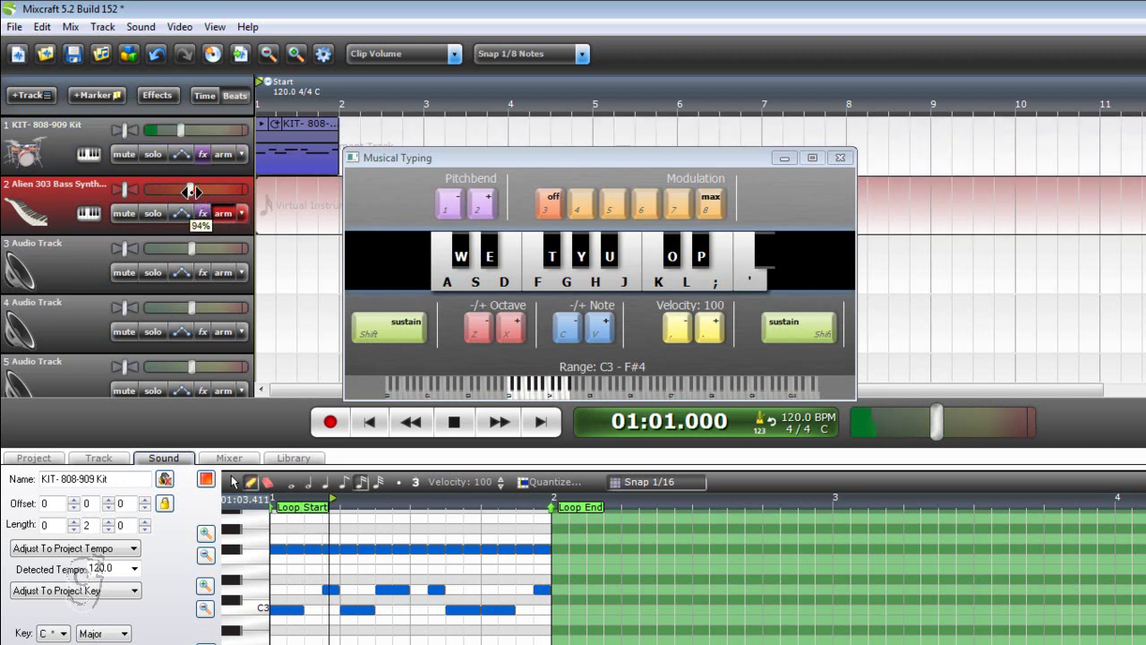
drag(194, 191, 180, 188)
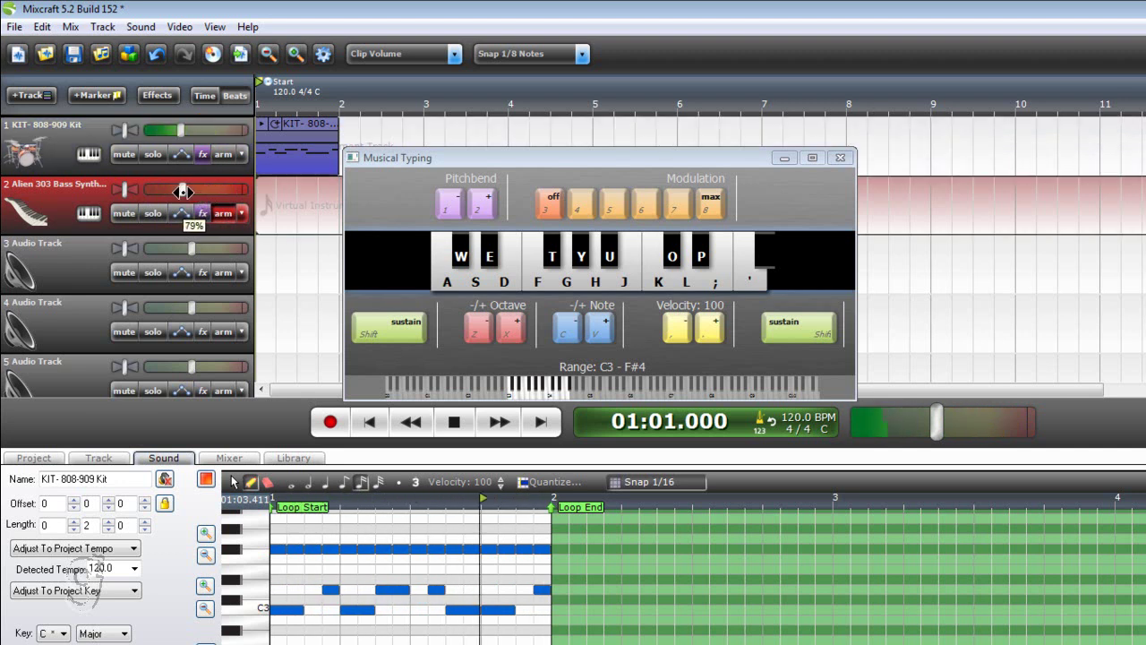
click(369, 421)
click(455, 423)
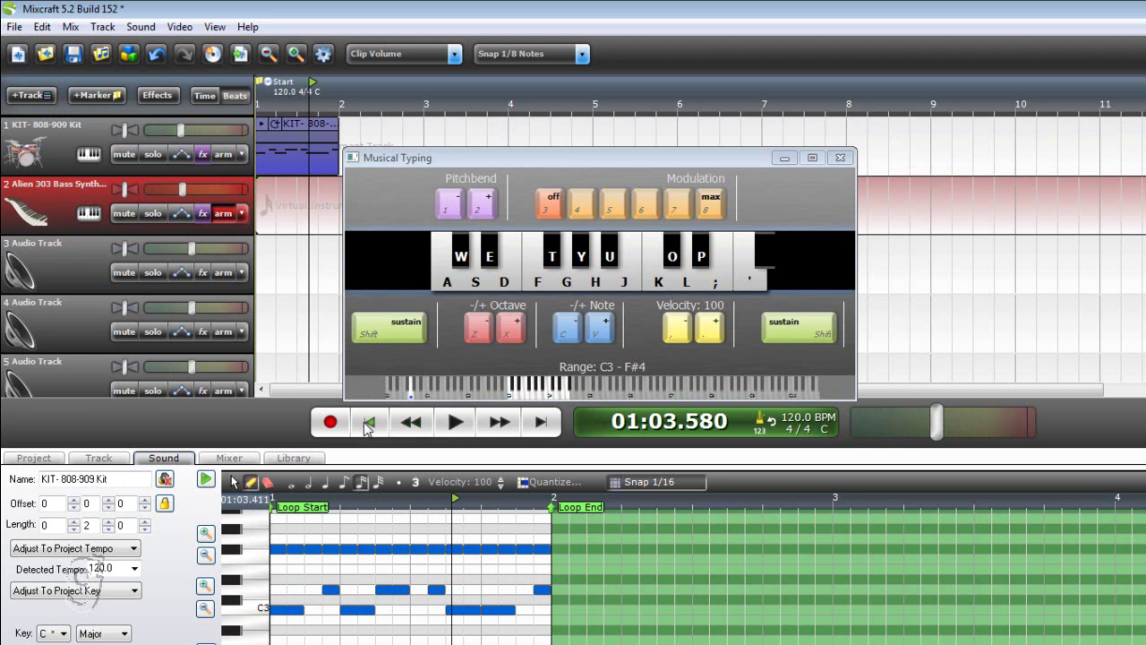
click(369, 421)
click(206, 479)
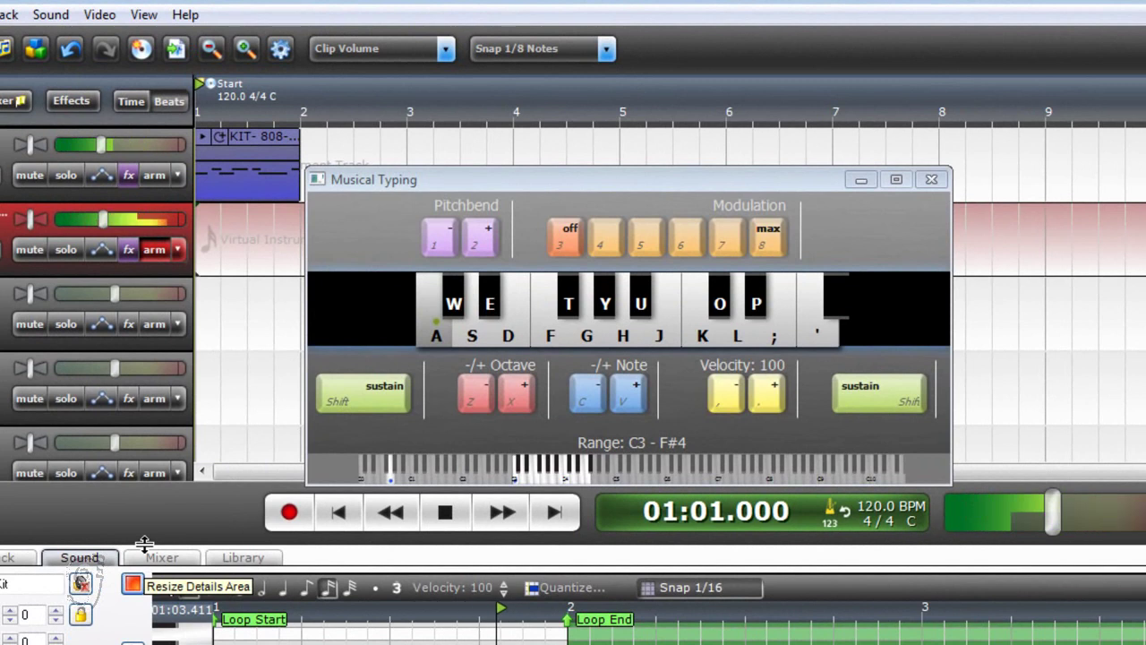
- Play alternating K and A bass notes on Musical Typing over the loop
key(k)
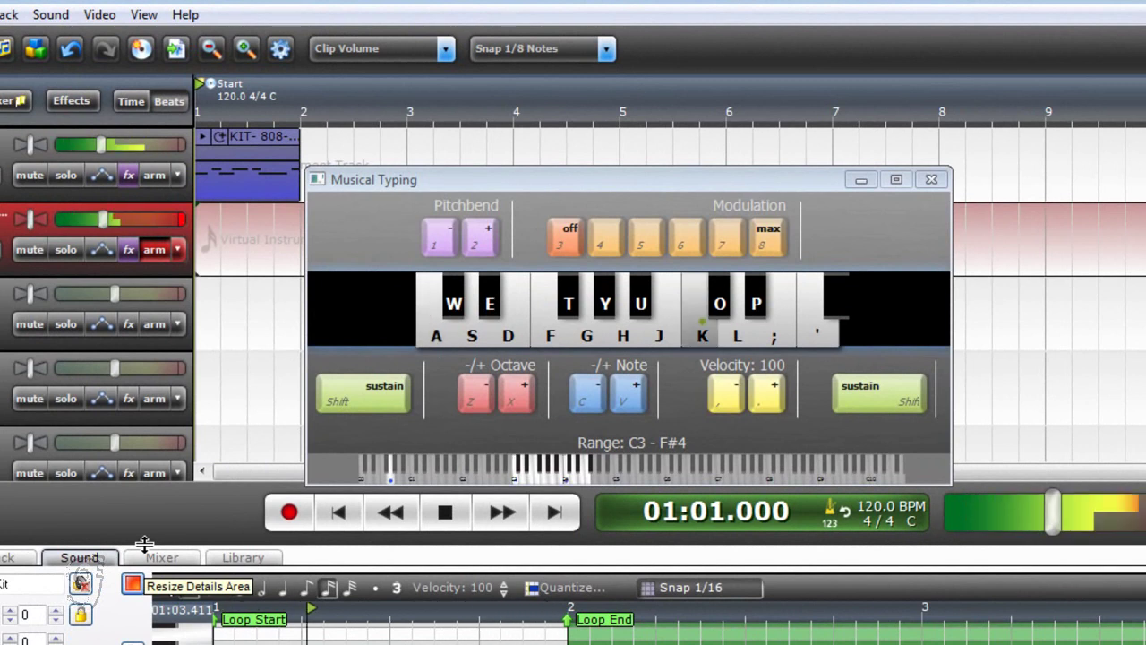
key(a)
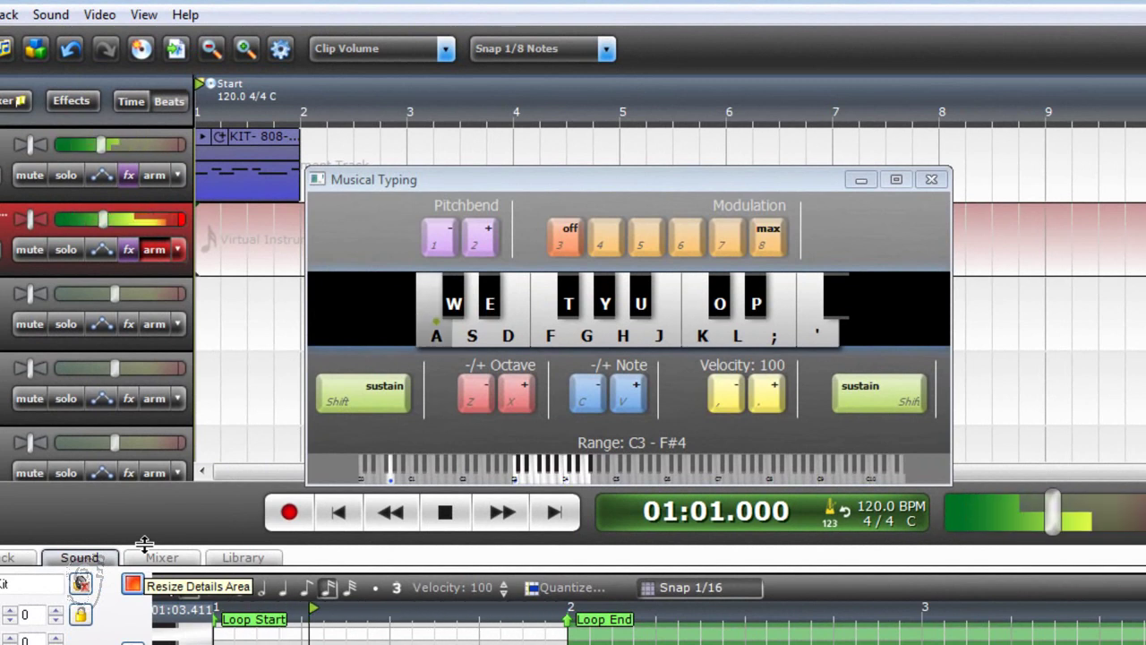
key(k)
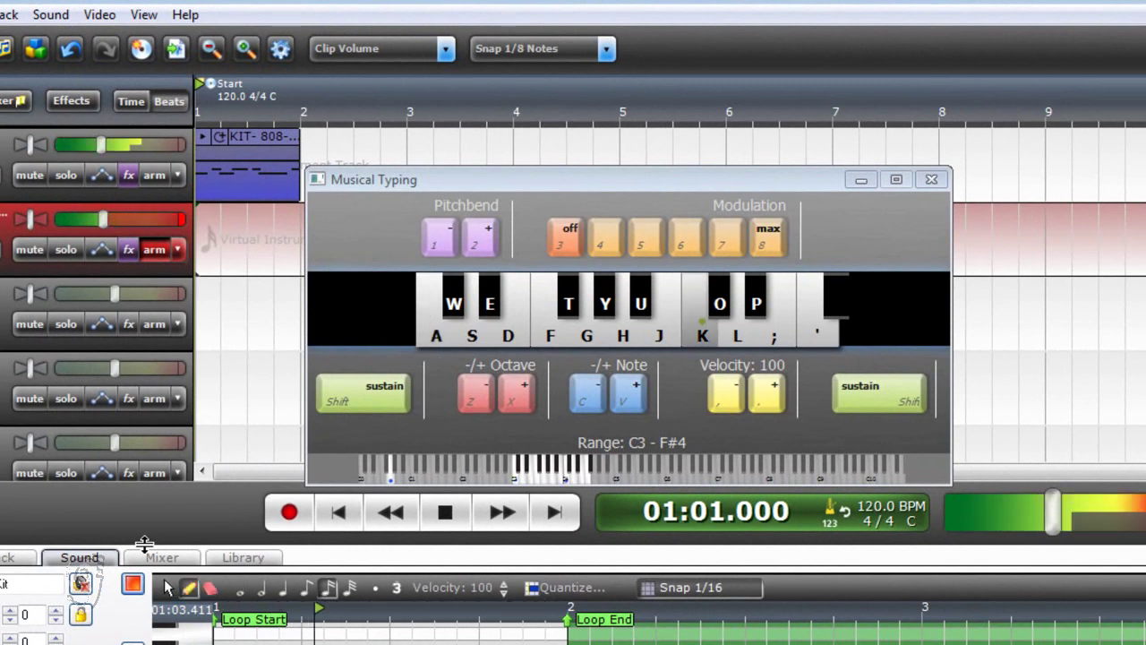
key(a)
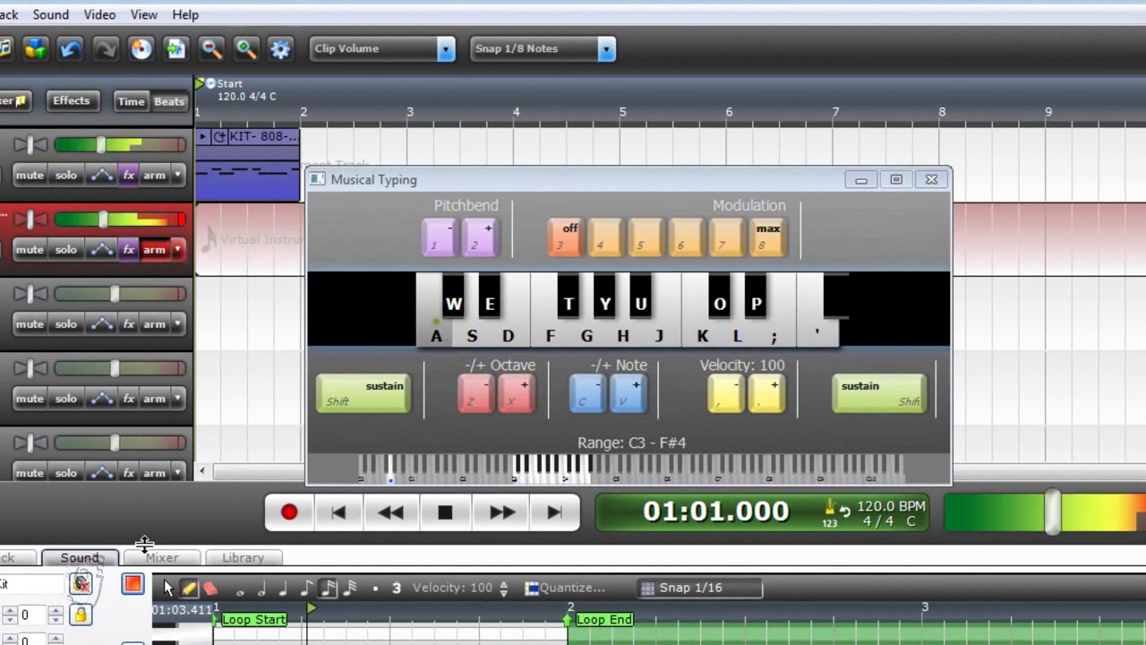
key(k)
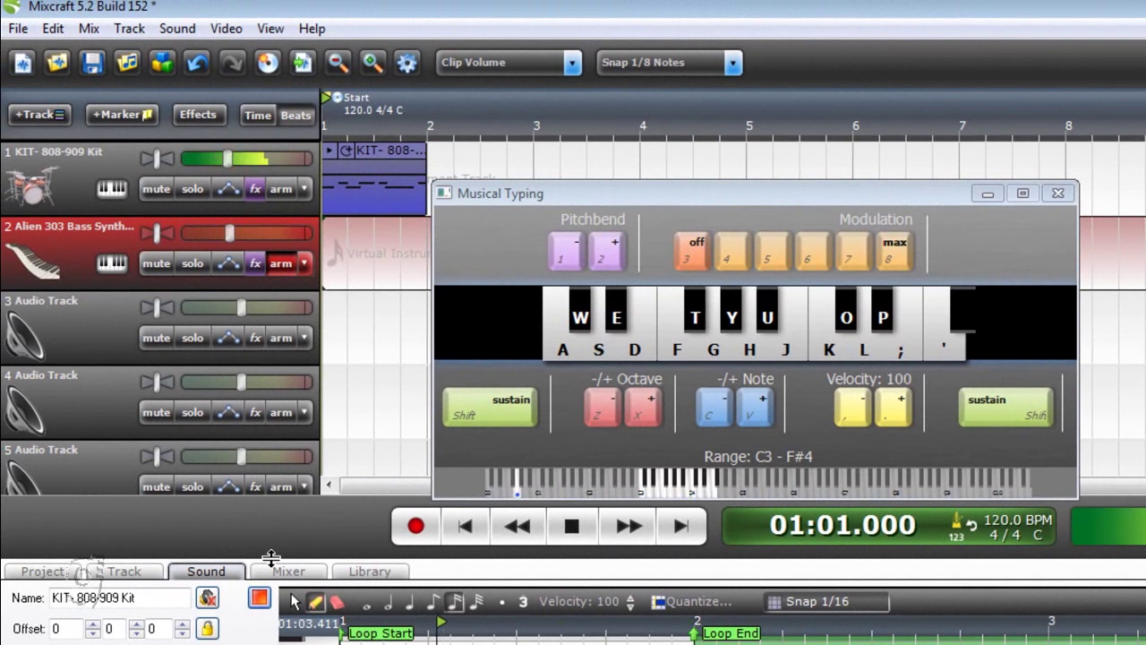
- Stop playback, show the KIT clip's sound editor, and return to the song start
click(554, 534)
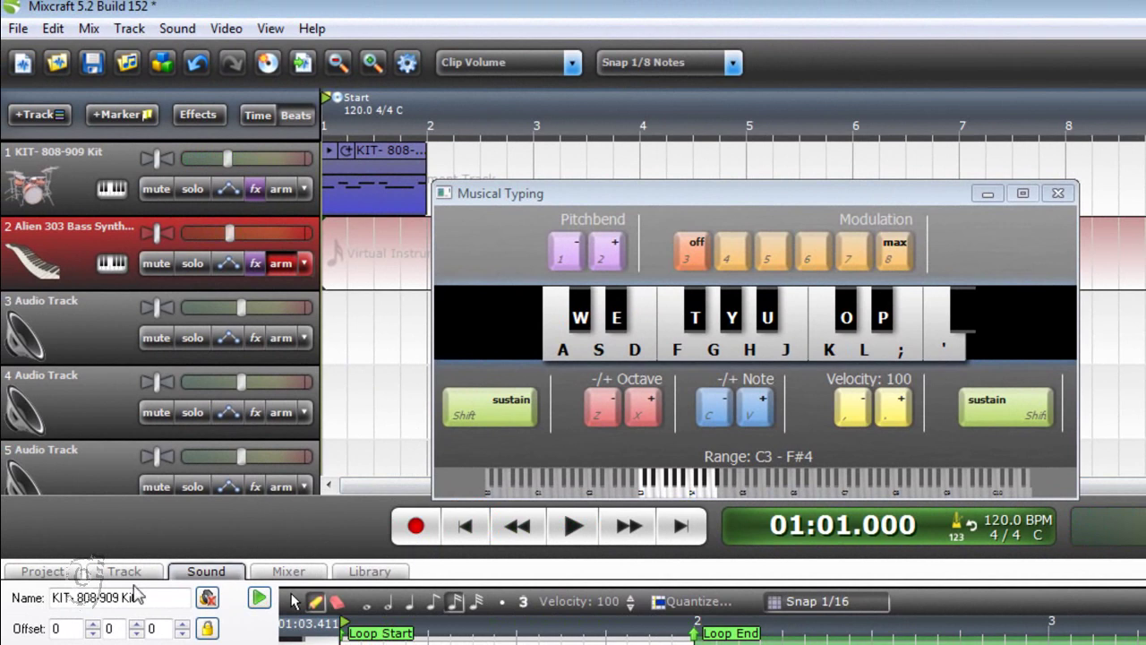
click(70, 573)
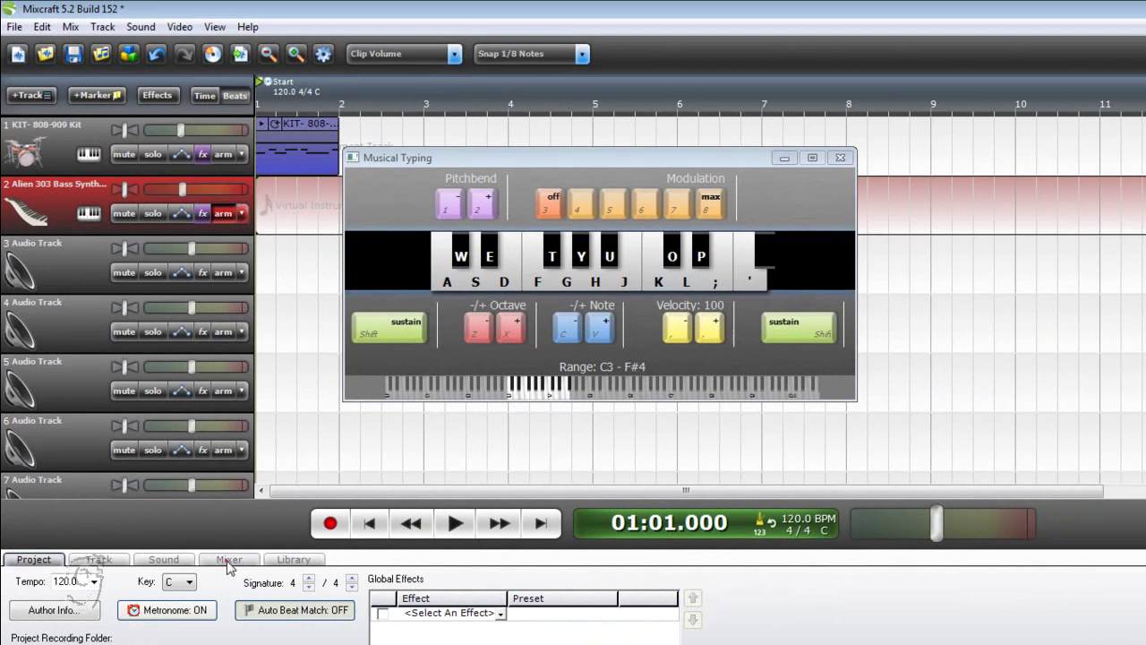
click(627, 410)
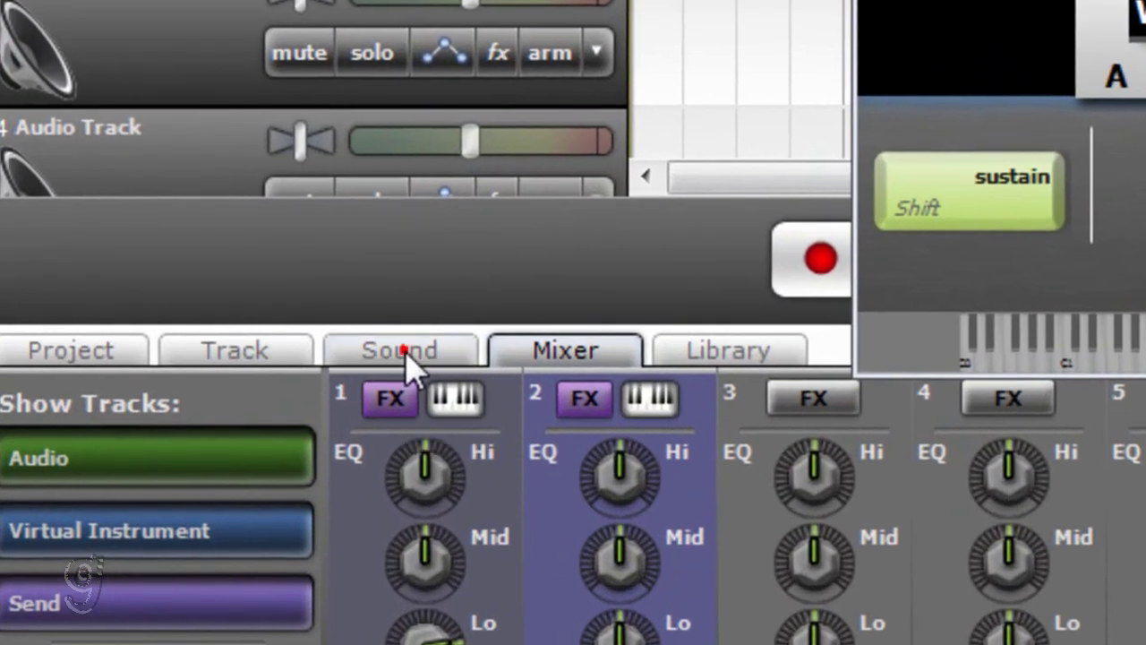
click(178, 393)
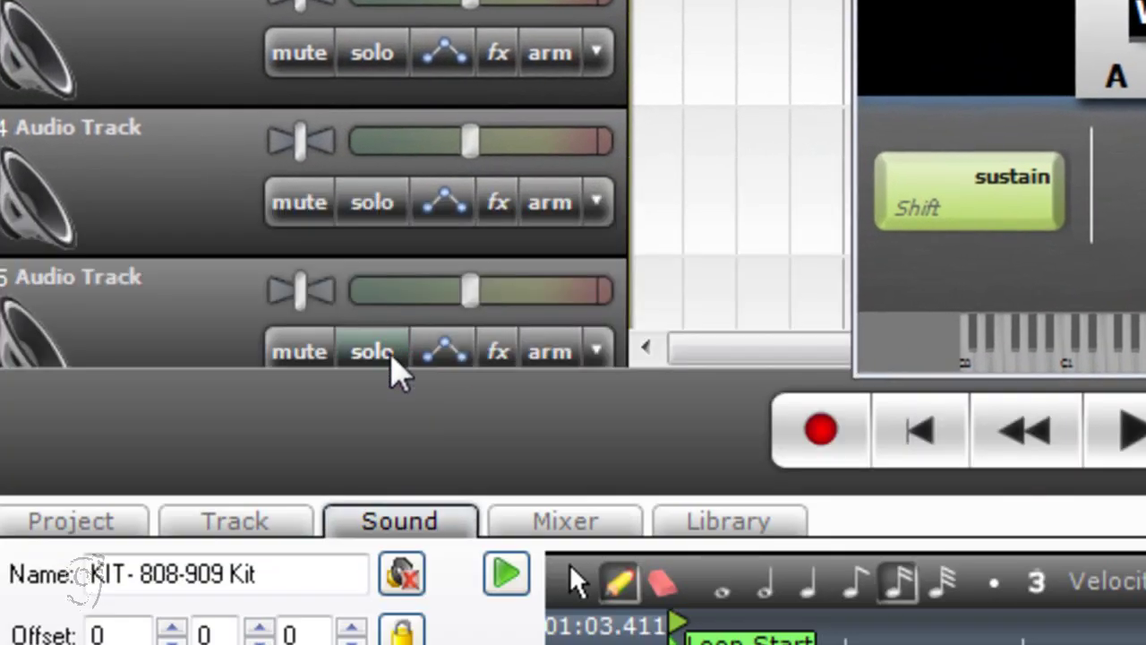
click(901, 460)
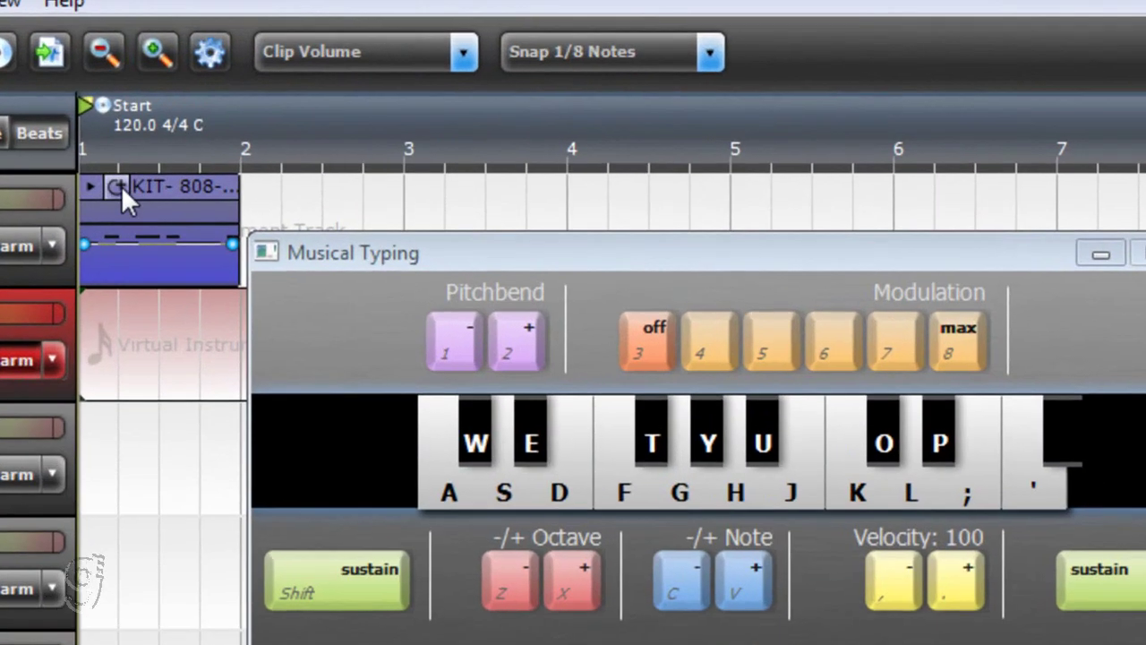
- Extend the KIT drum loop out to bar 8, moving the musical keyboard out of the way
click(166, 167)
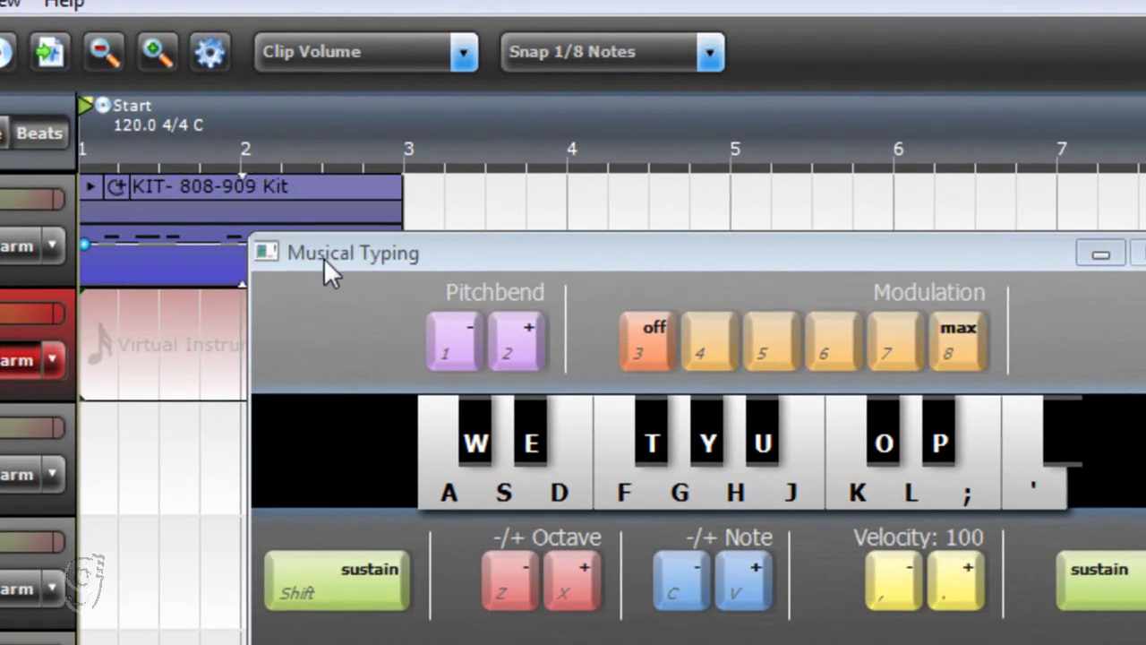
drag(324, 260, 295, 365)
click(112, 184)
click(112, 185)
click(113, 184)
click(112, 184)
click(113, 184)
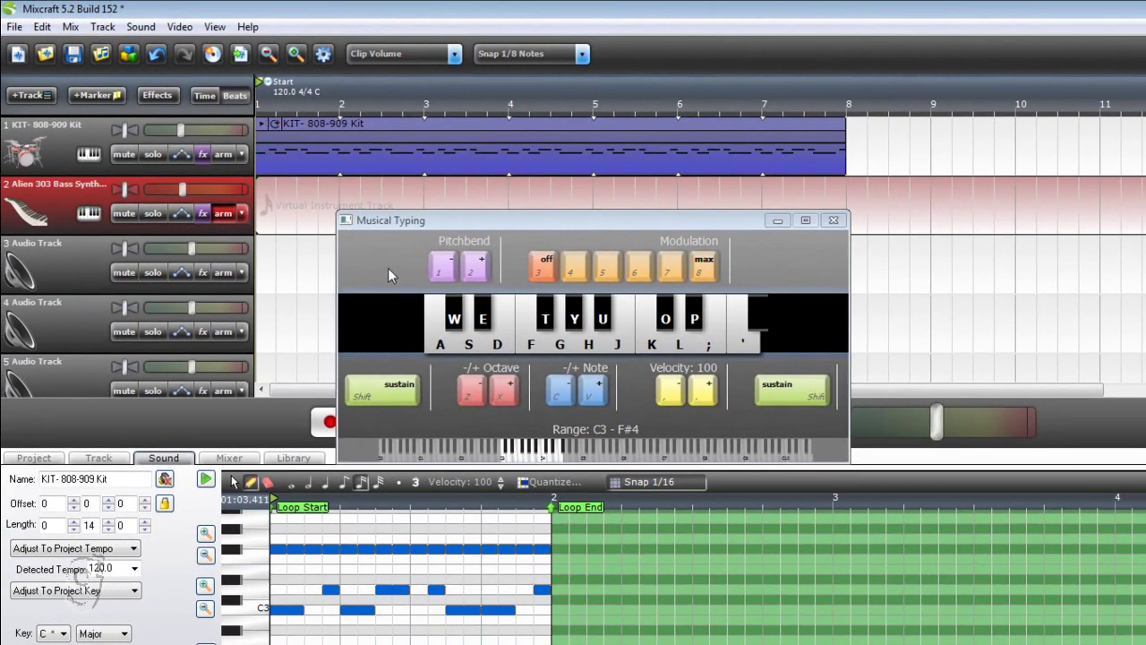
drag(398, 224, 571, 231)
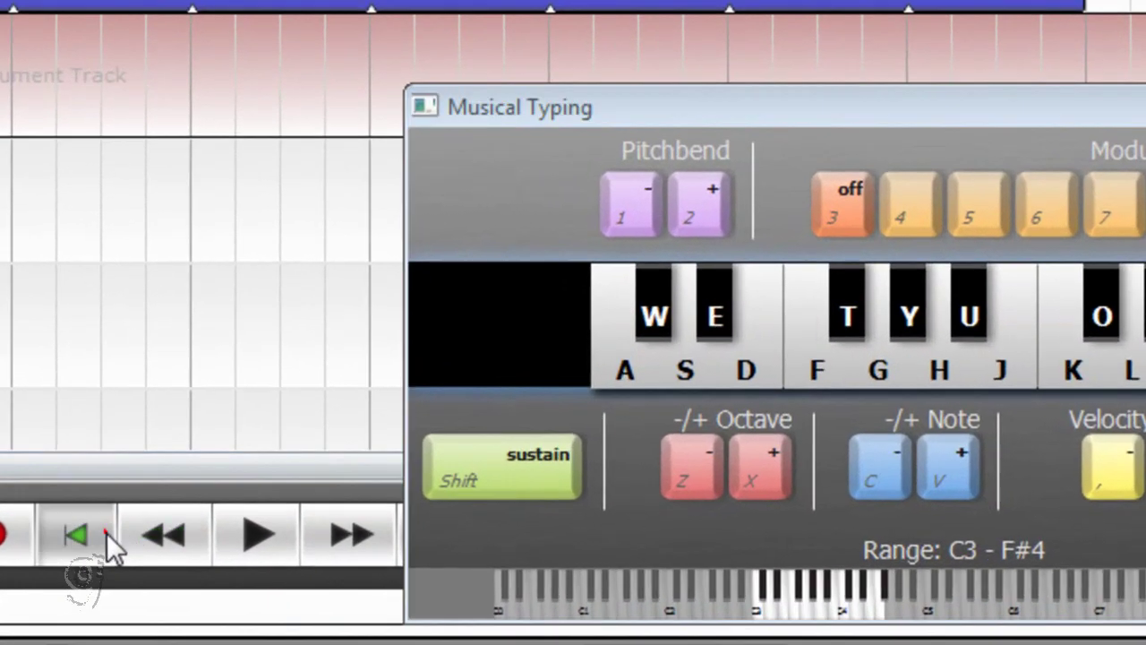
- Record an A-K-A-K-A bass line on the Alien 303 track, then close Musical Typing
click(304, 563)
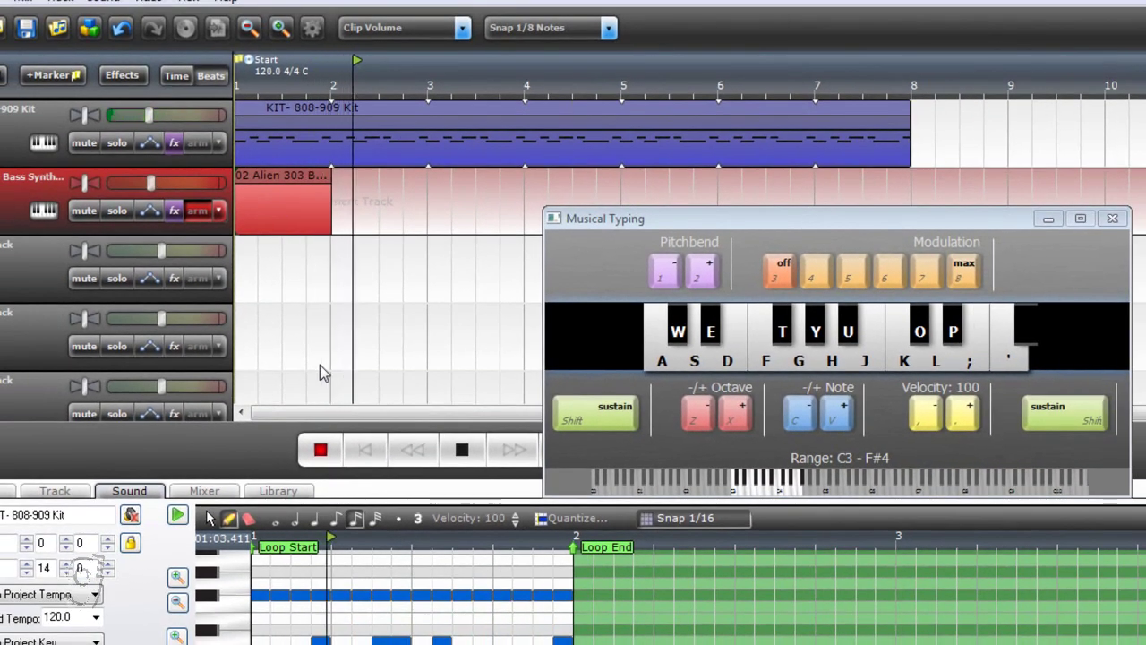
key(a)
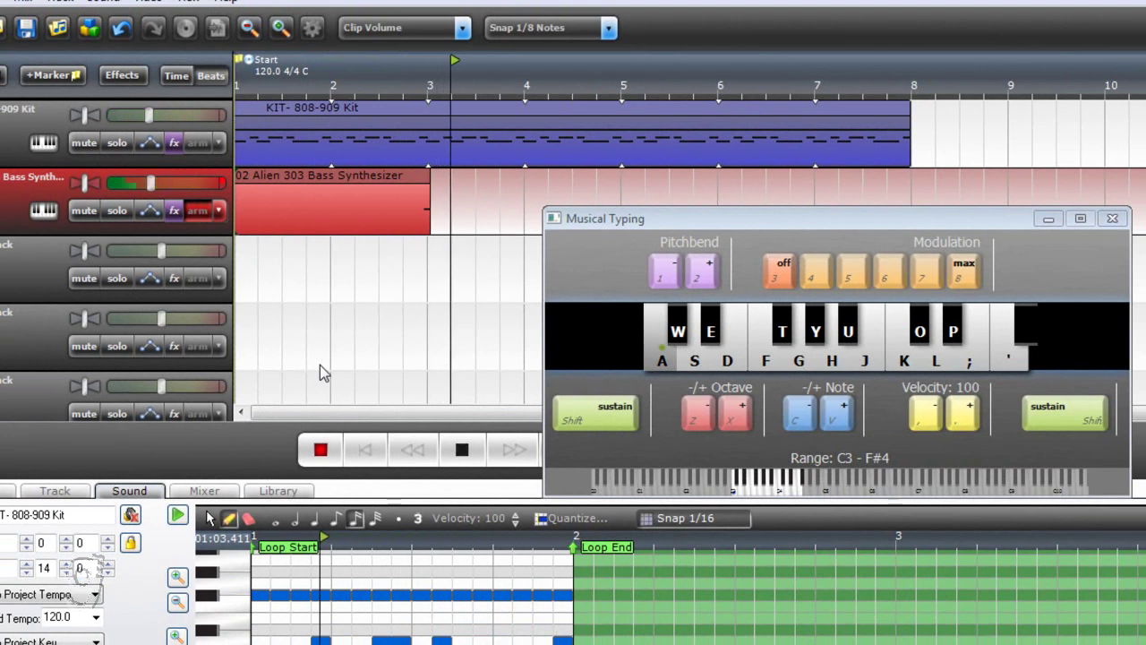
key(k)
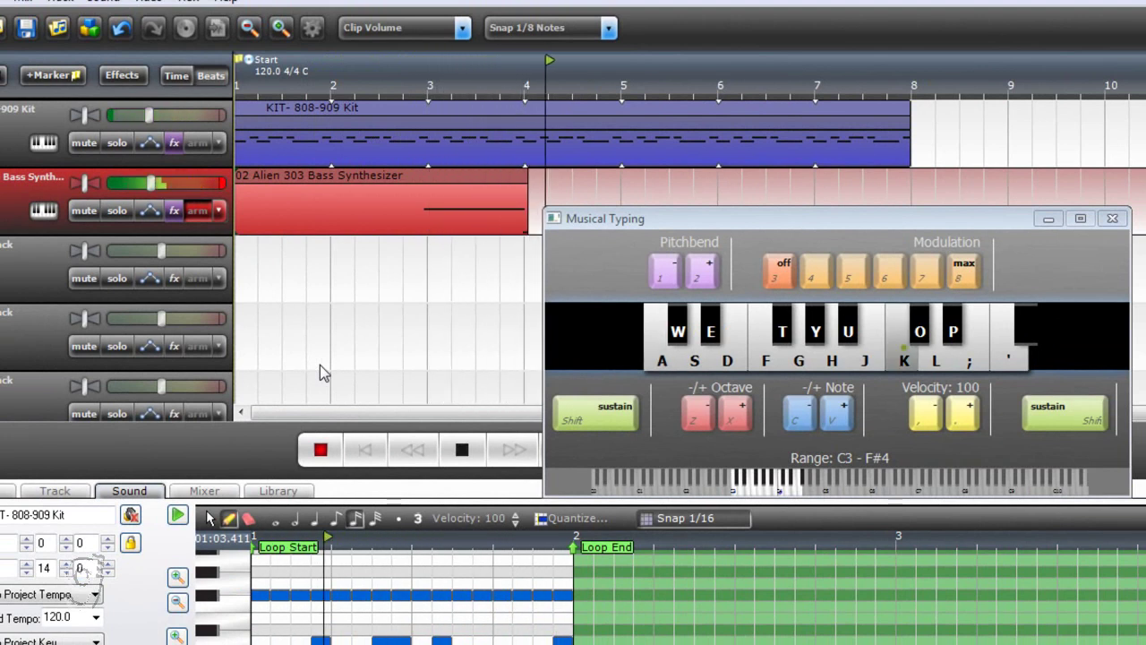
key(a)
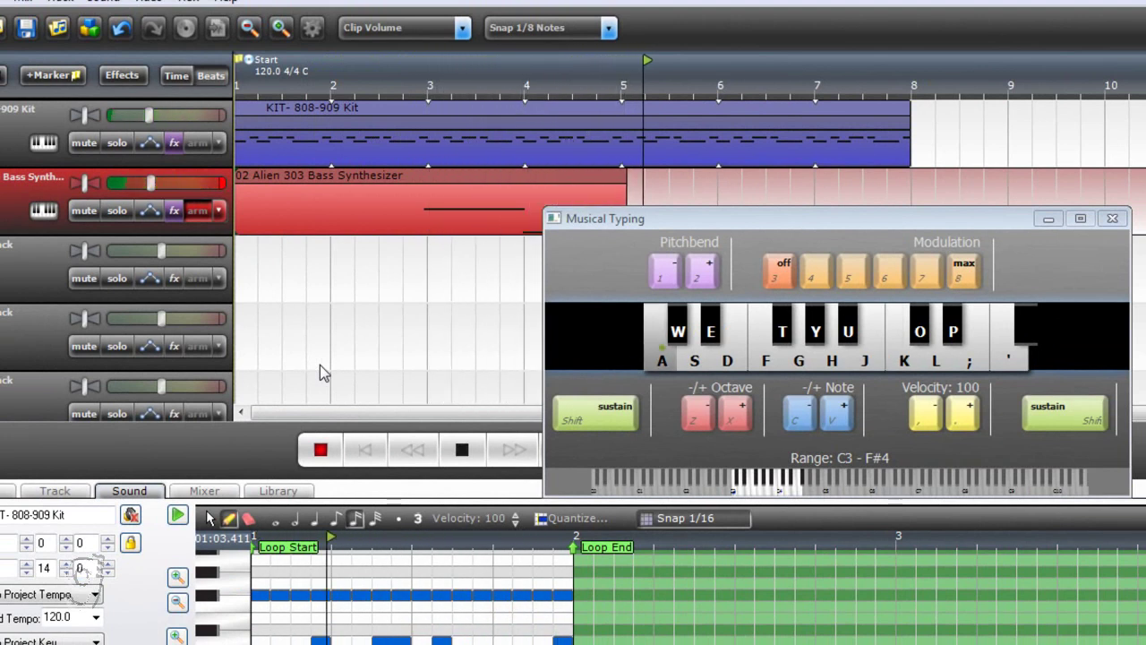
key(k)
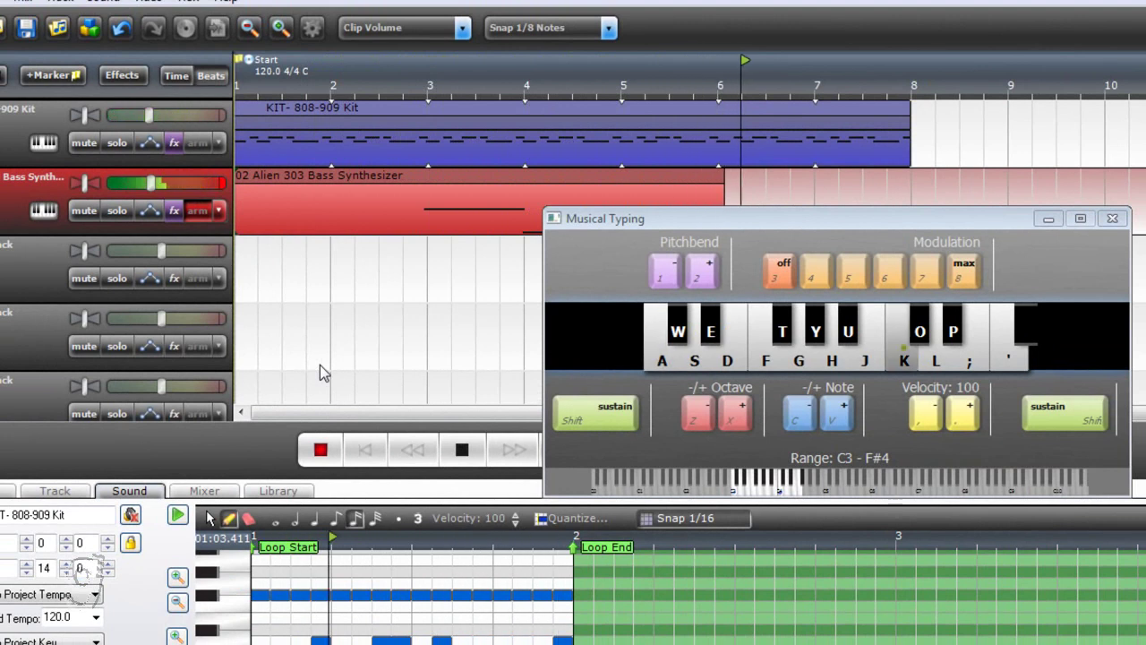
key(a)
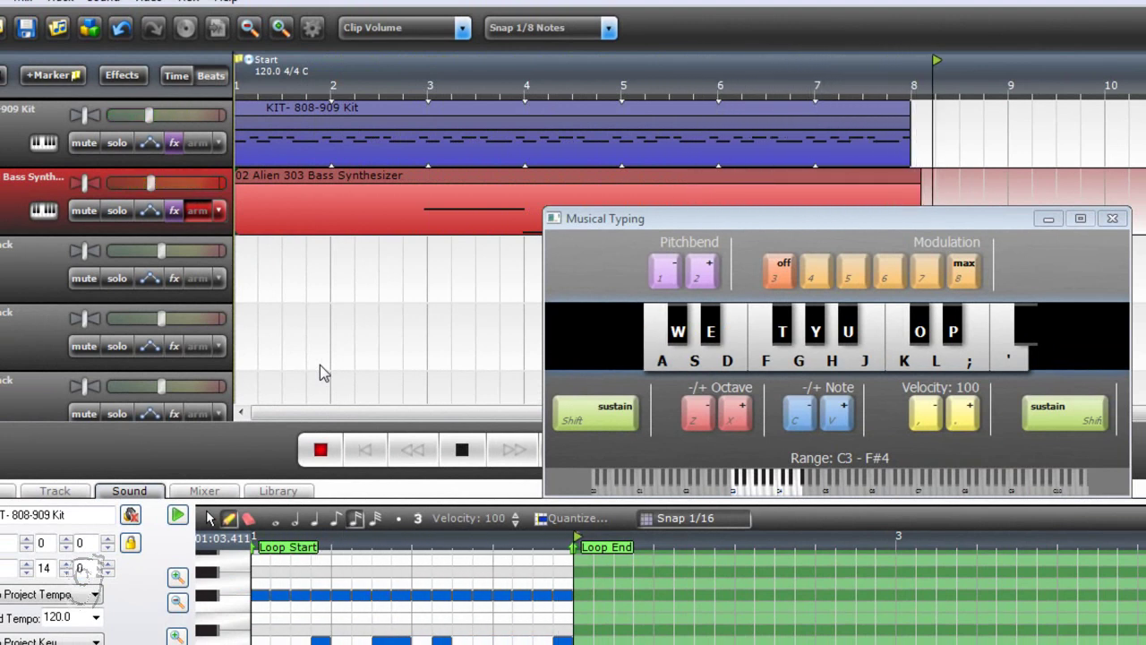
key(space)
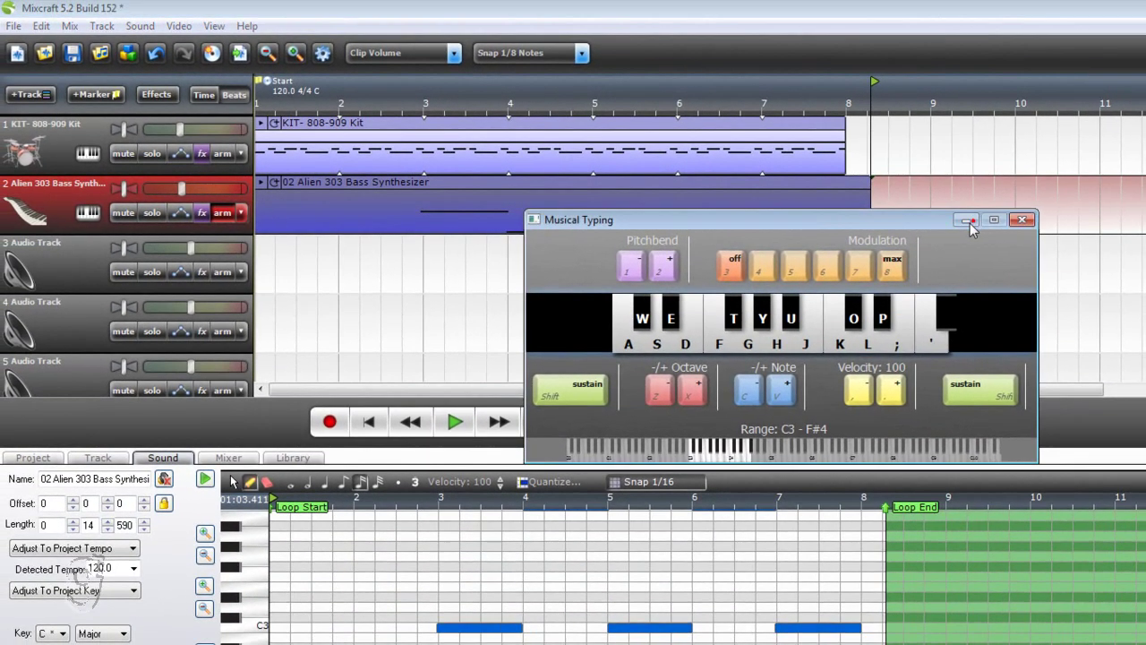
click(1112, 219)
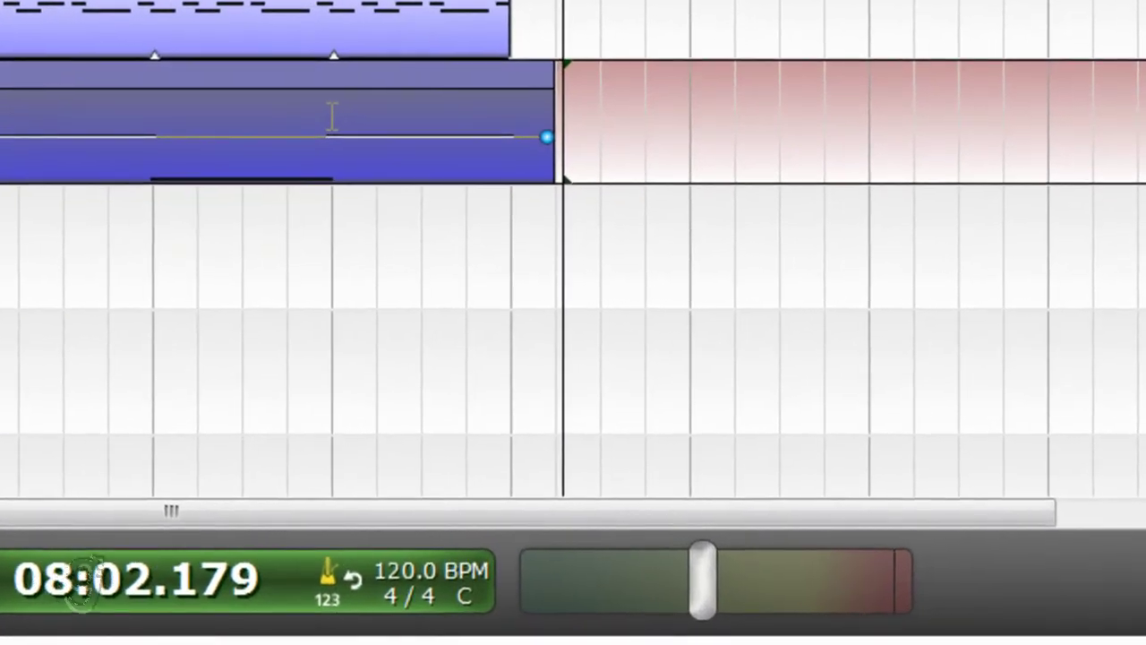
- Split the bass clip at bar 7, delete the tail piece, and trim its start to bar 3
right_click(761, 197)
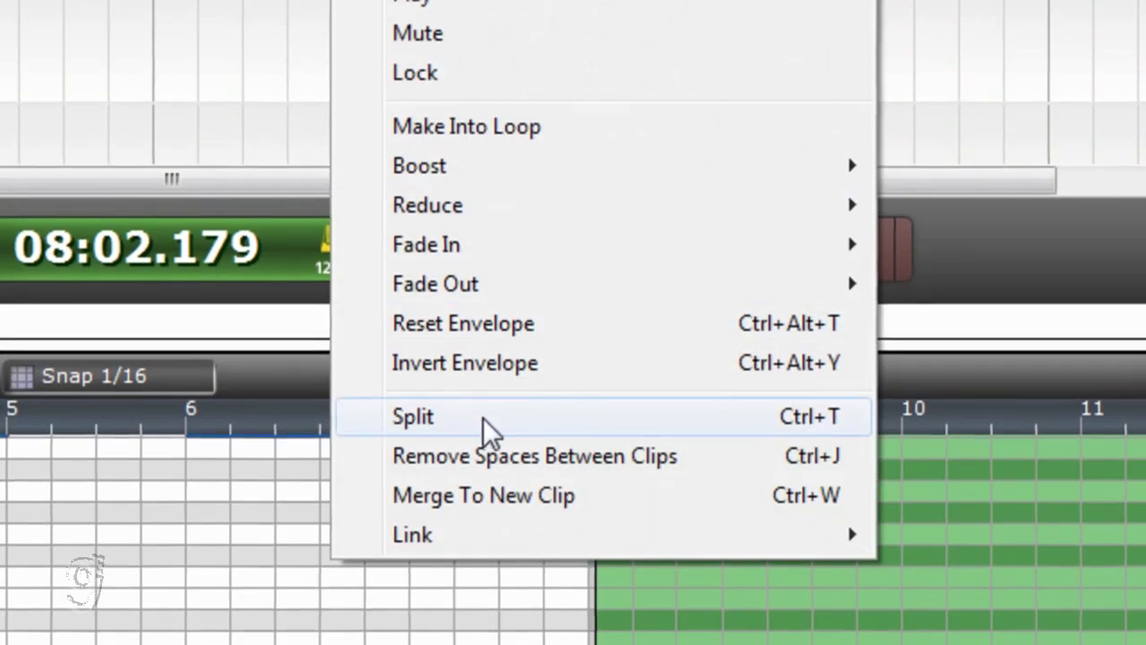
click(484, 423)
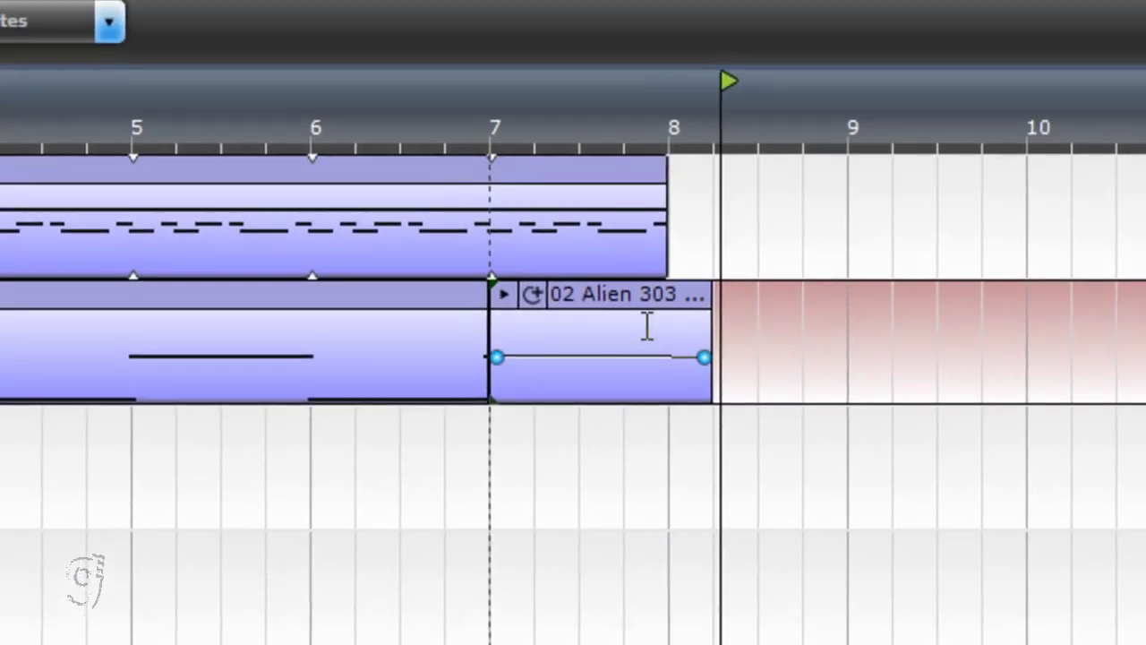
click(644, 309)
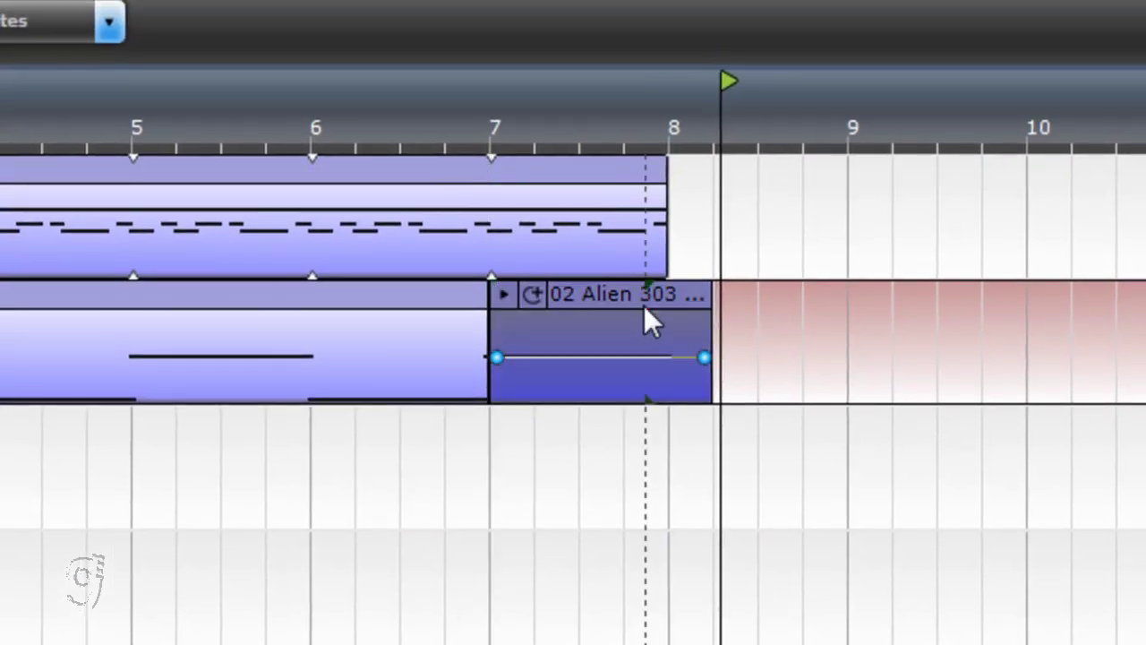
key(Delete)
mouse_move(304, 340)
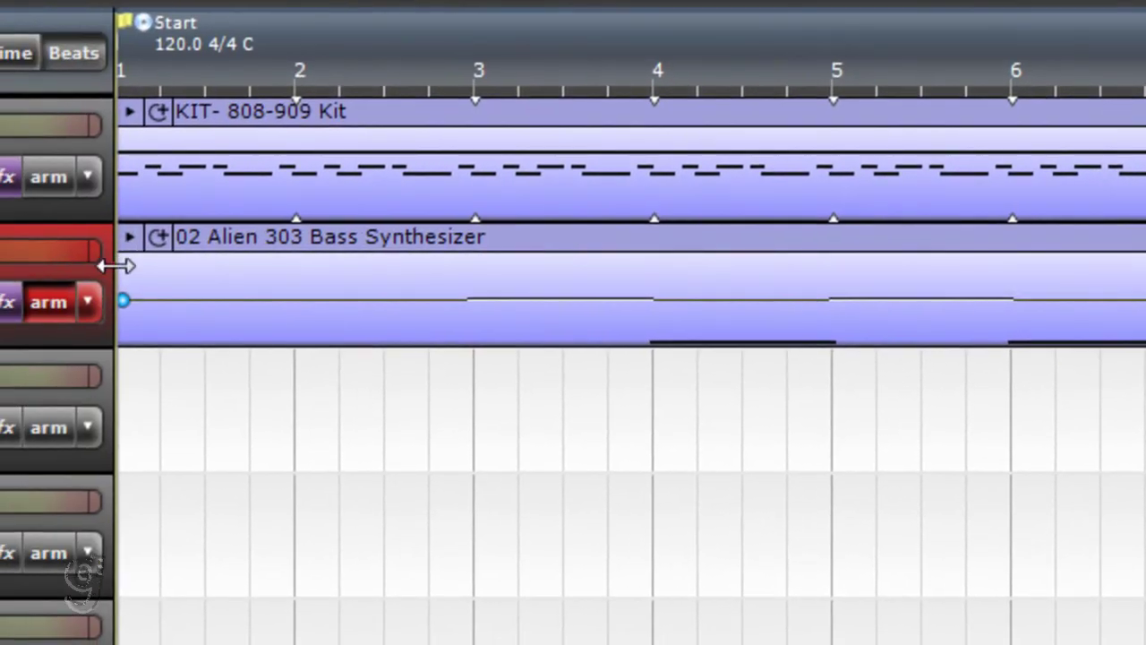
drag(116, 261, 465, 282)
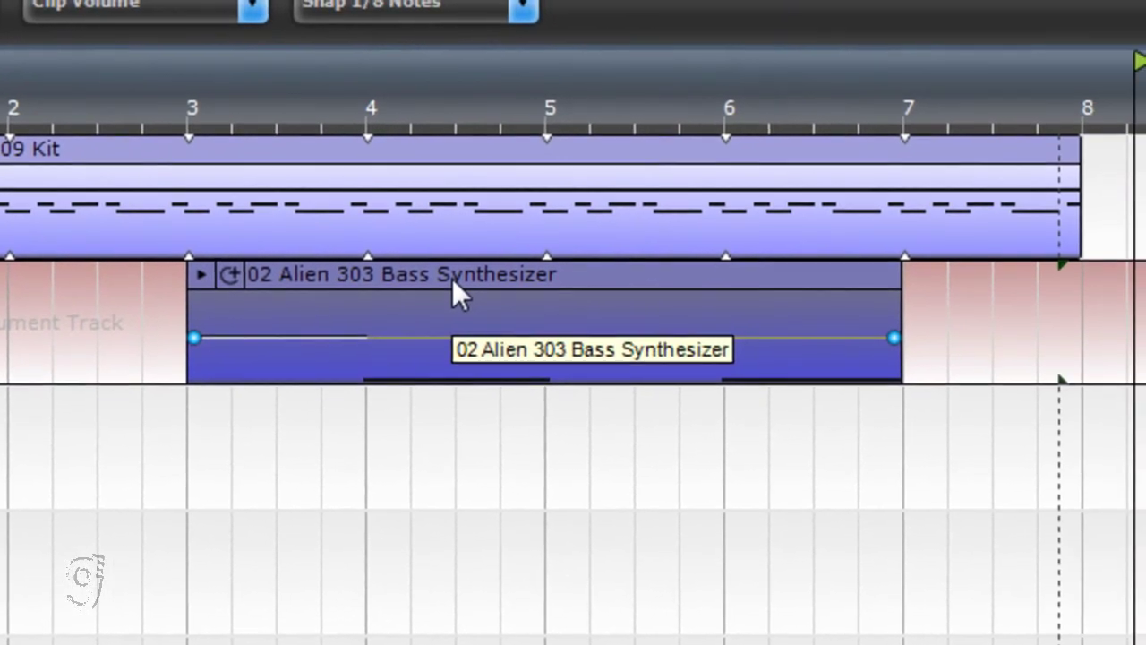
- Make the bass clip a loop starting at bar 2, extend bass and drum loops to bar 10, and return to start
right_click(738, 241)
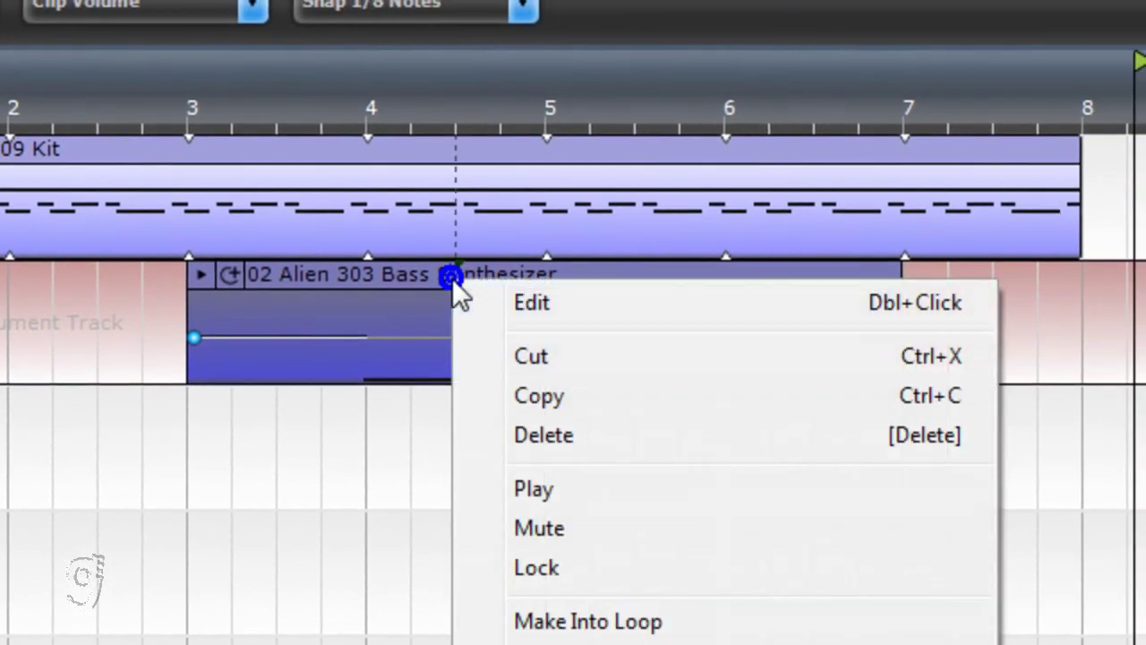
click(632, 621)
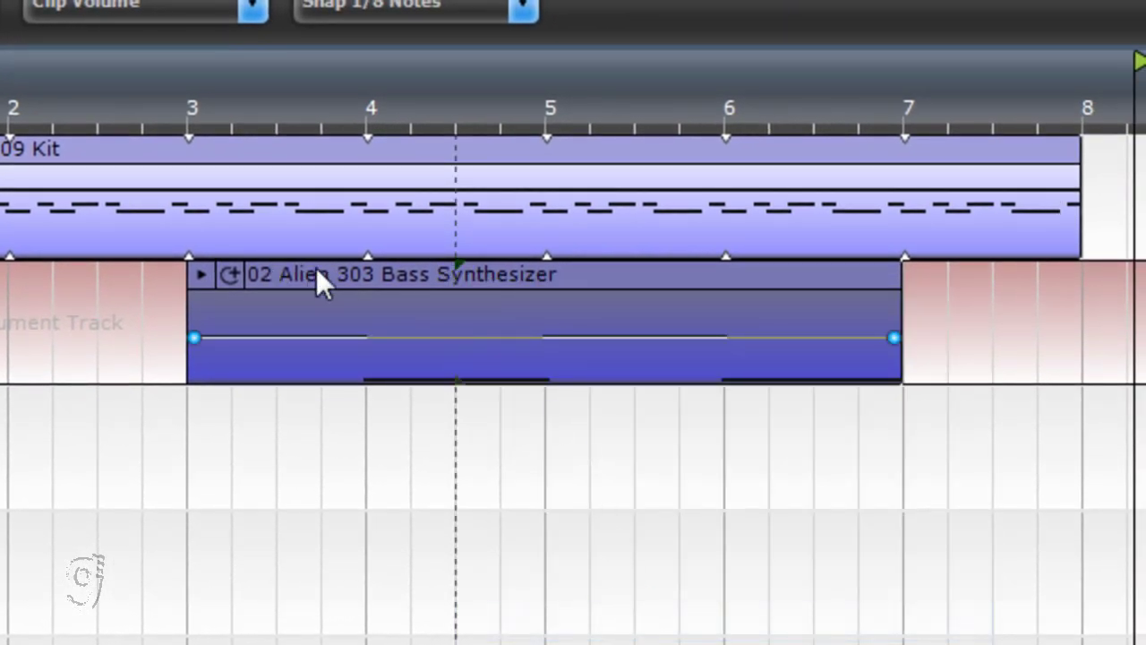
drag(314, 269, 131, 291)
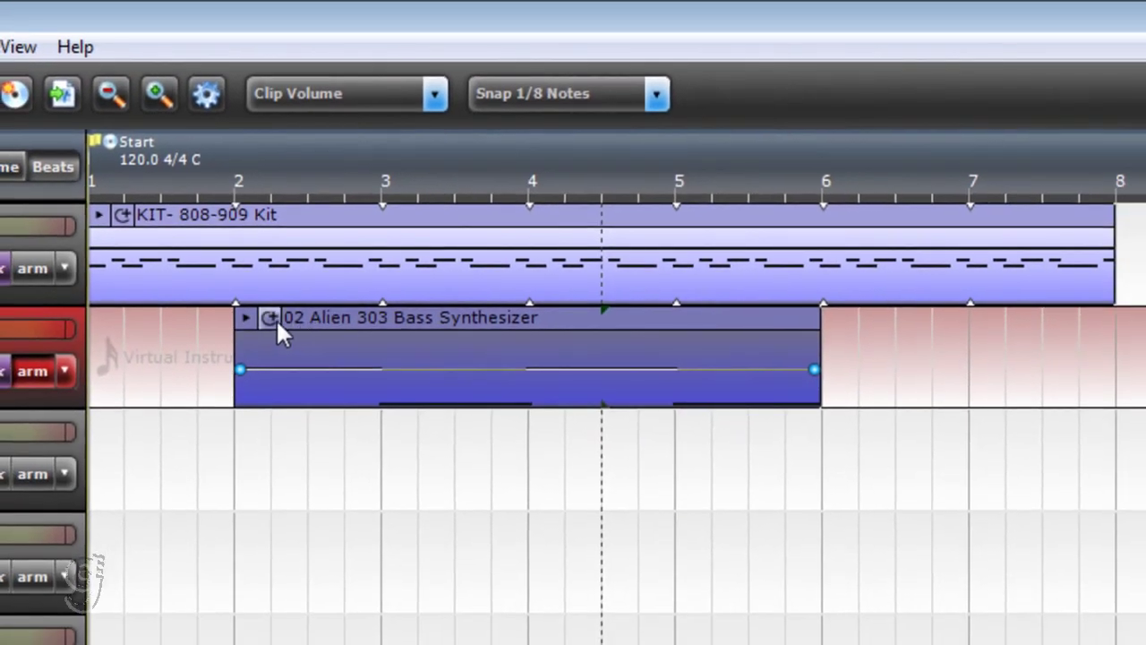
click(277, 329)
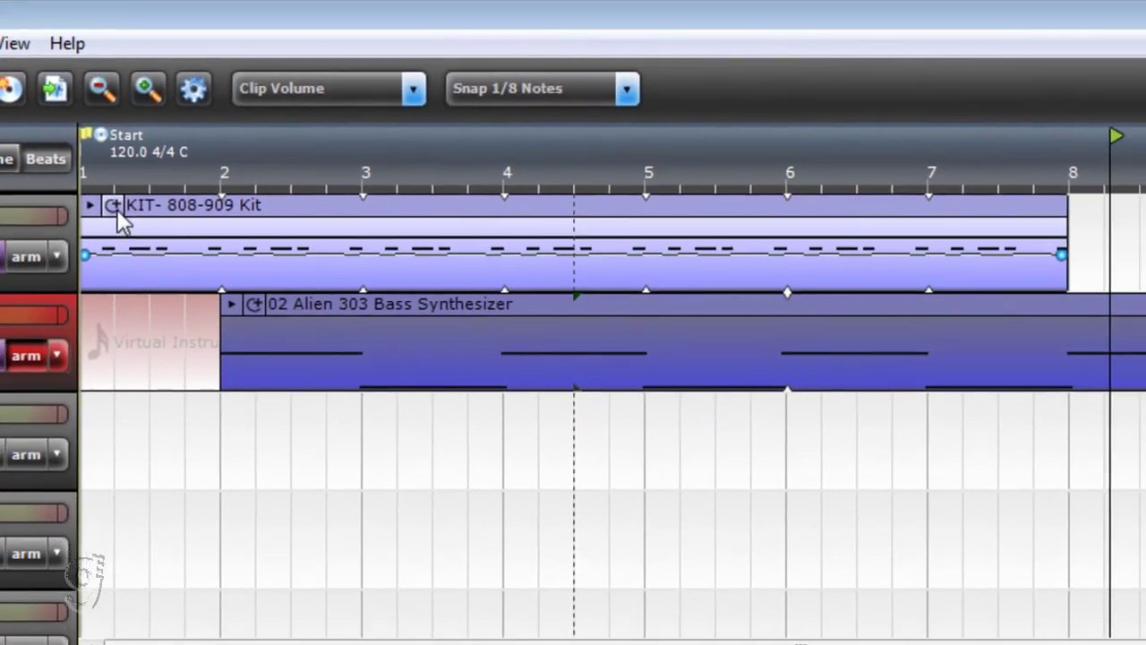
click(123, 215)
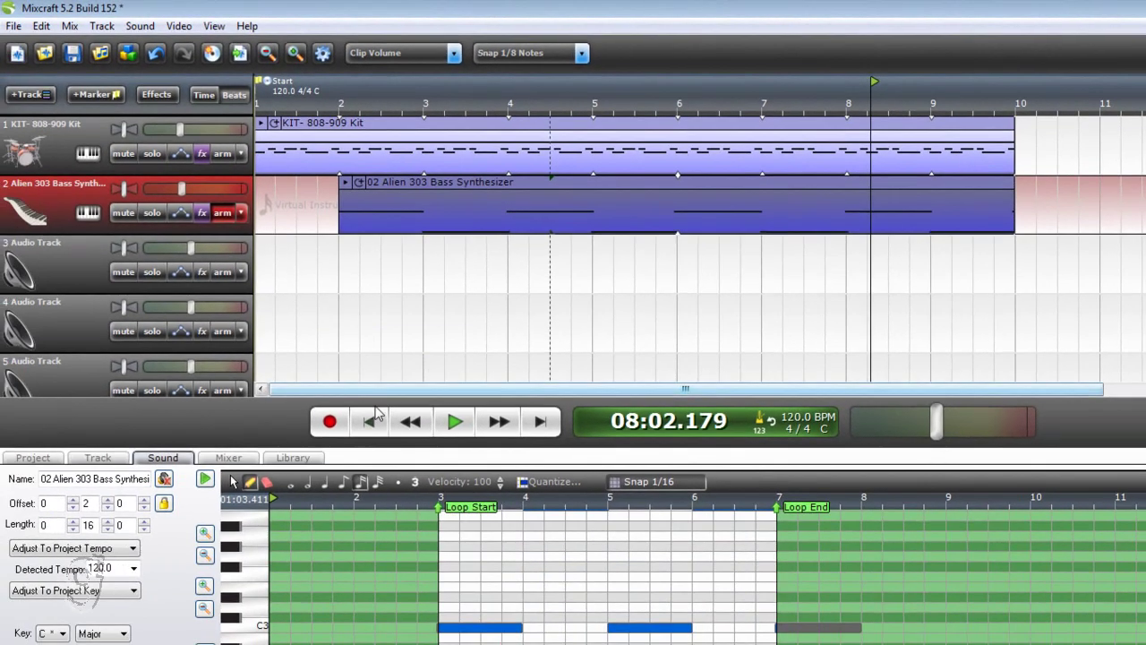
click(369, 421)
- Play the beat and pull the Alien 303 bass track volume down to 64%
click(453, 424)
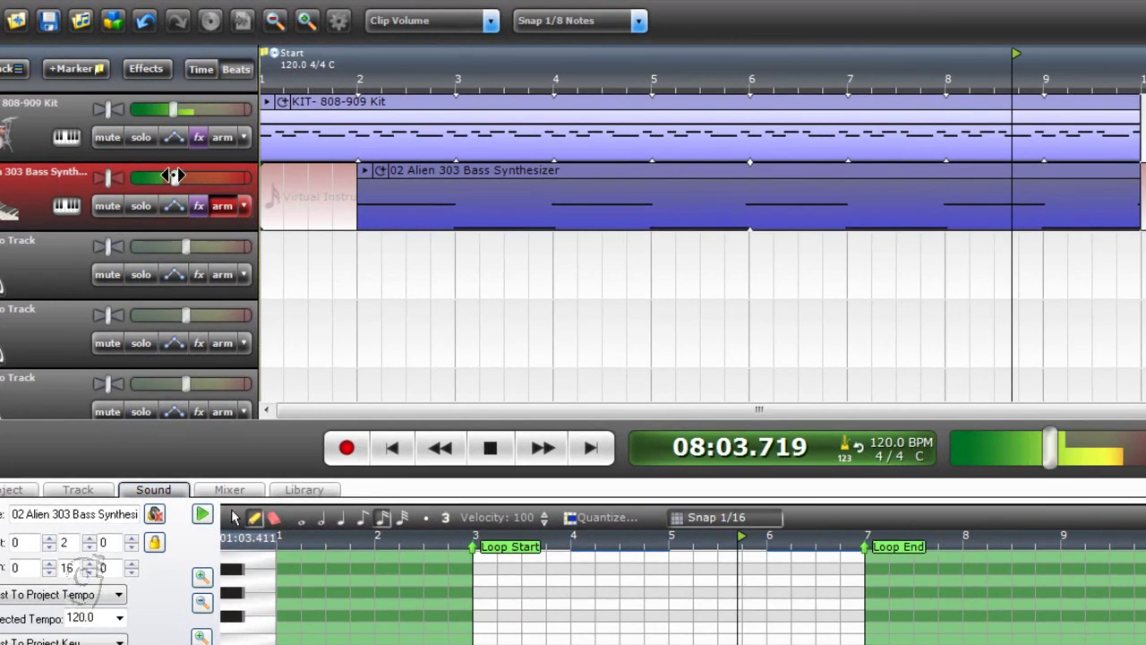
drag(179, 186, 173, 188)
drag(111, 131, 117, 131)
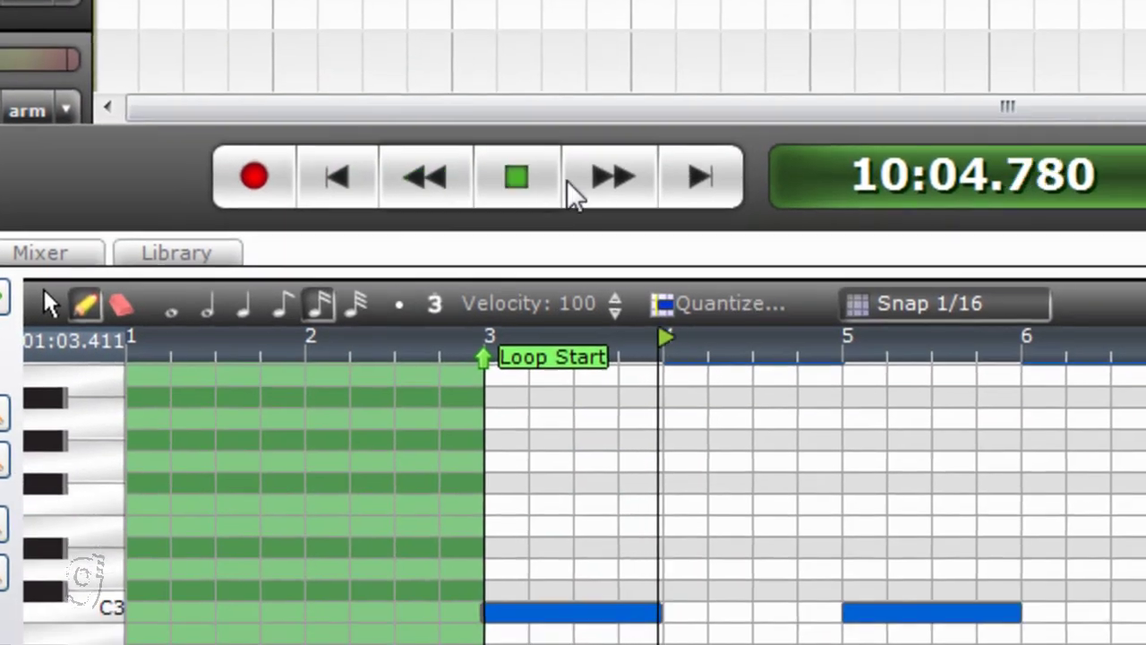
- Switch the metronome off in the Project tab and play the beat through to bar 10
click(510, 174)
click(508, 176)
click(511, 180)
click(82, 249)
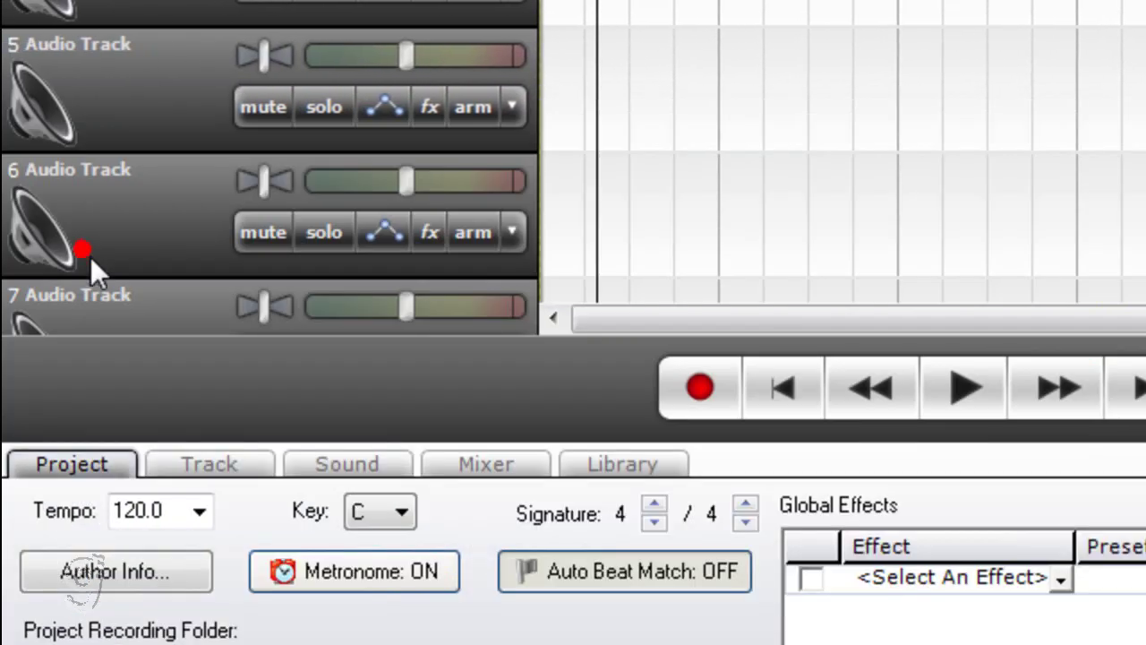
click(439, 567)
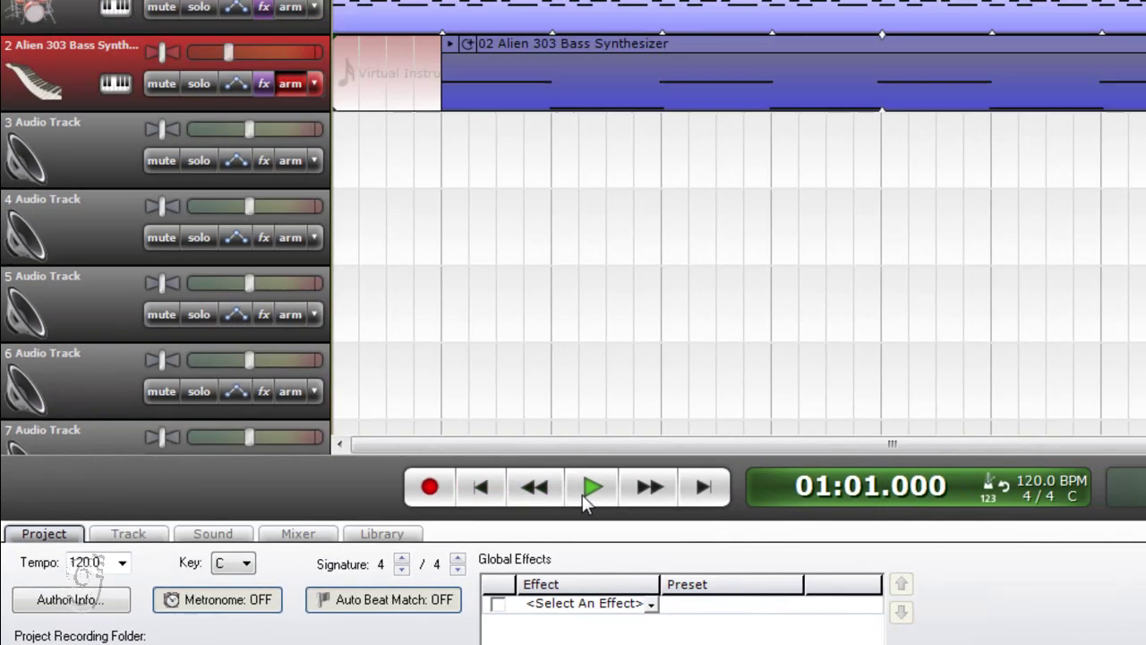
click(587, 493)
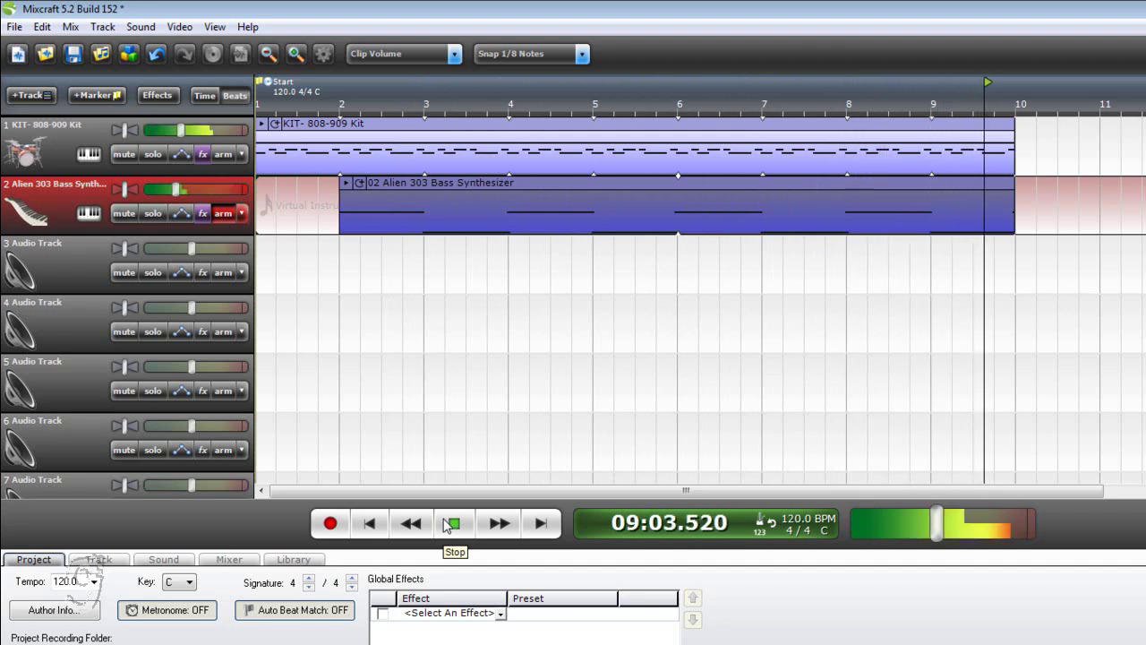
click(448, 523)
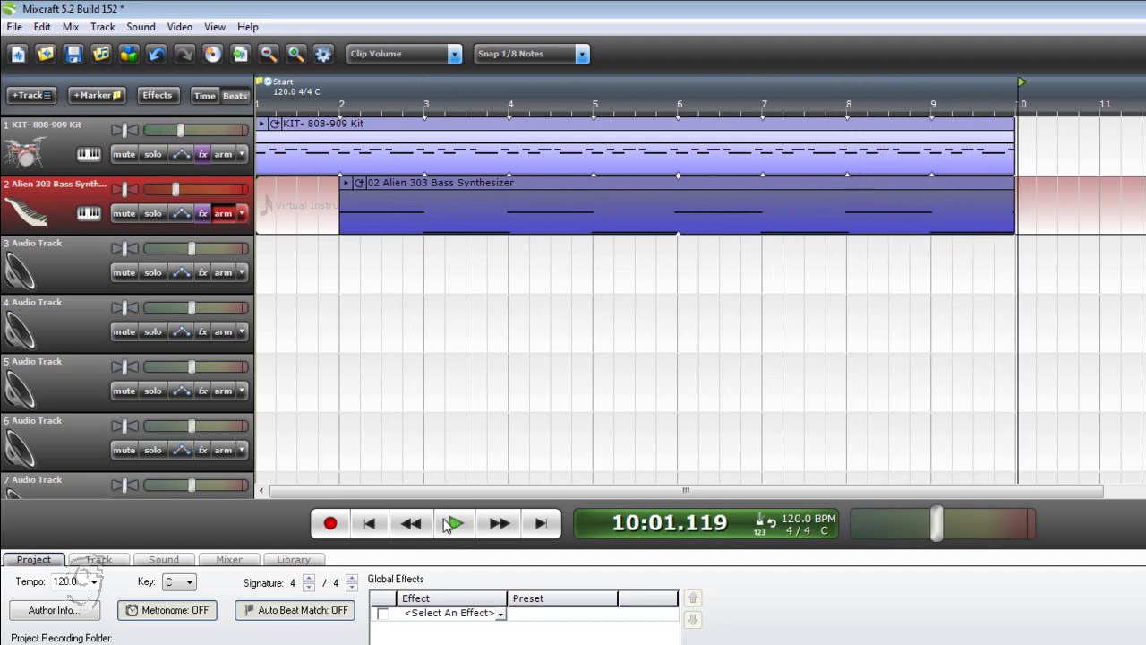